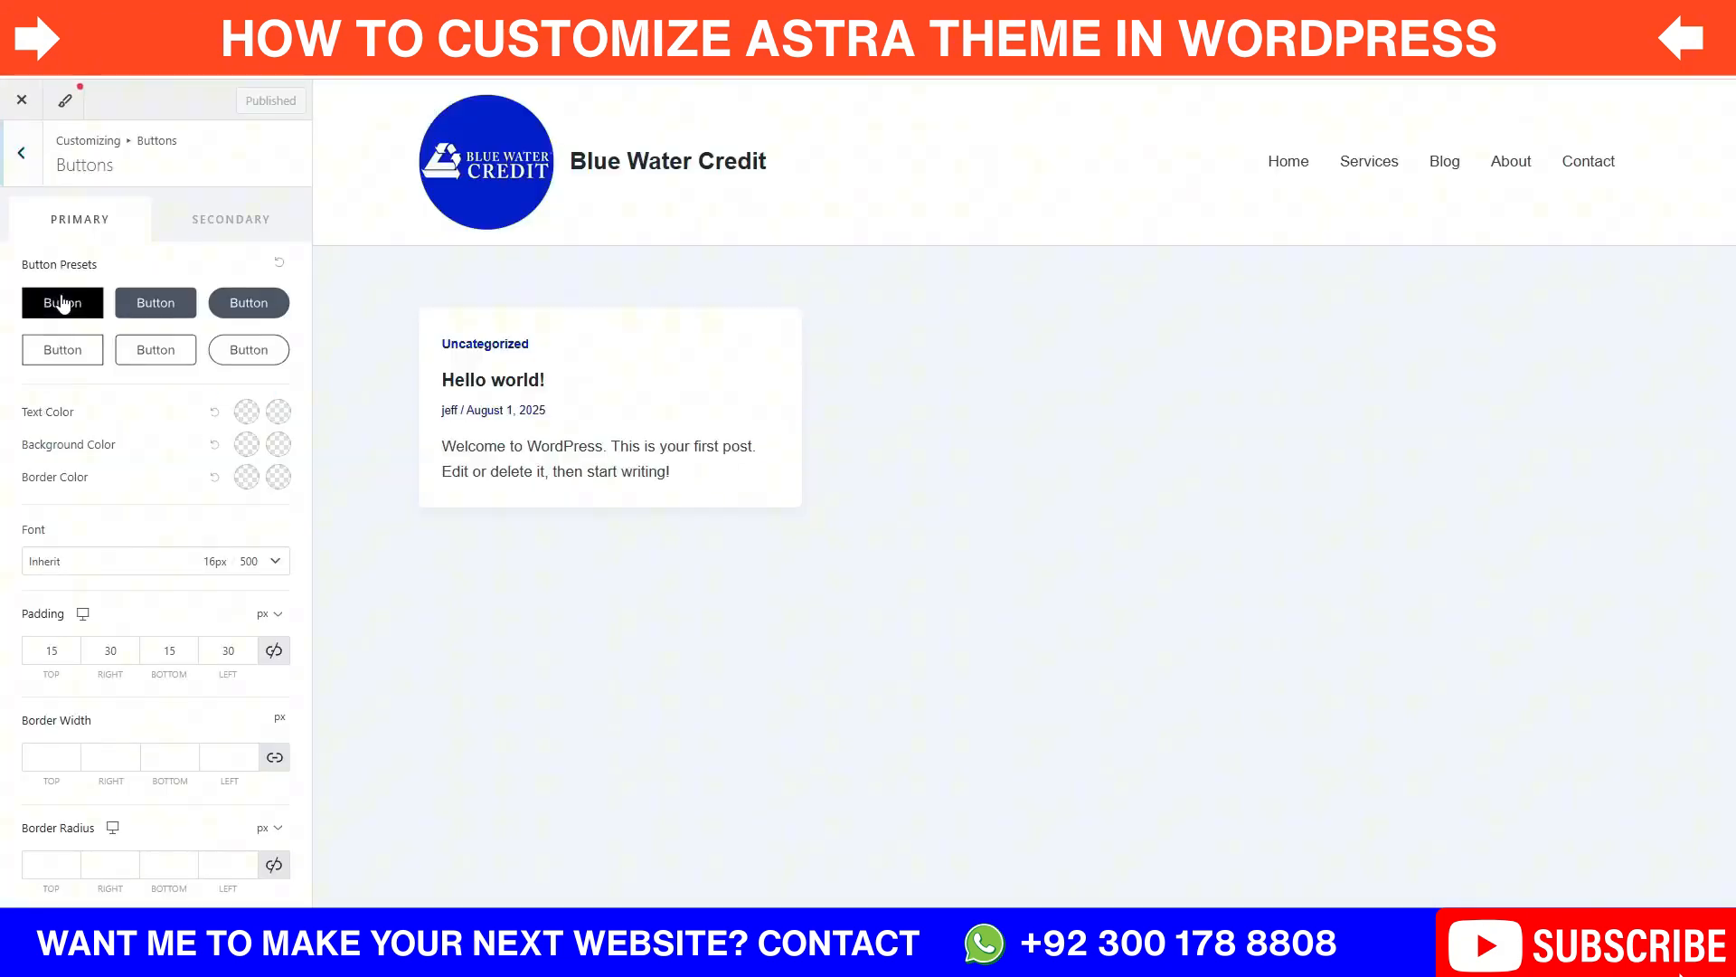
Step: Apply the square filled preset to the primary button, with blue 011FC9 background and white FFFFFF text
click(63, 304)
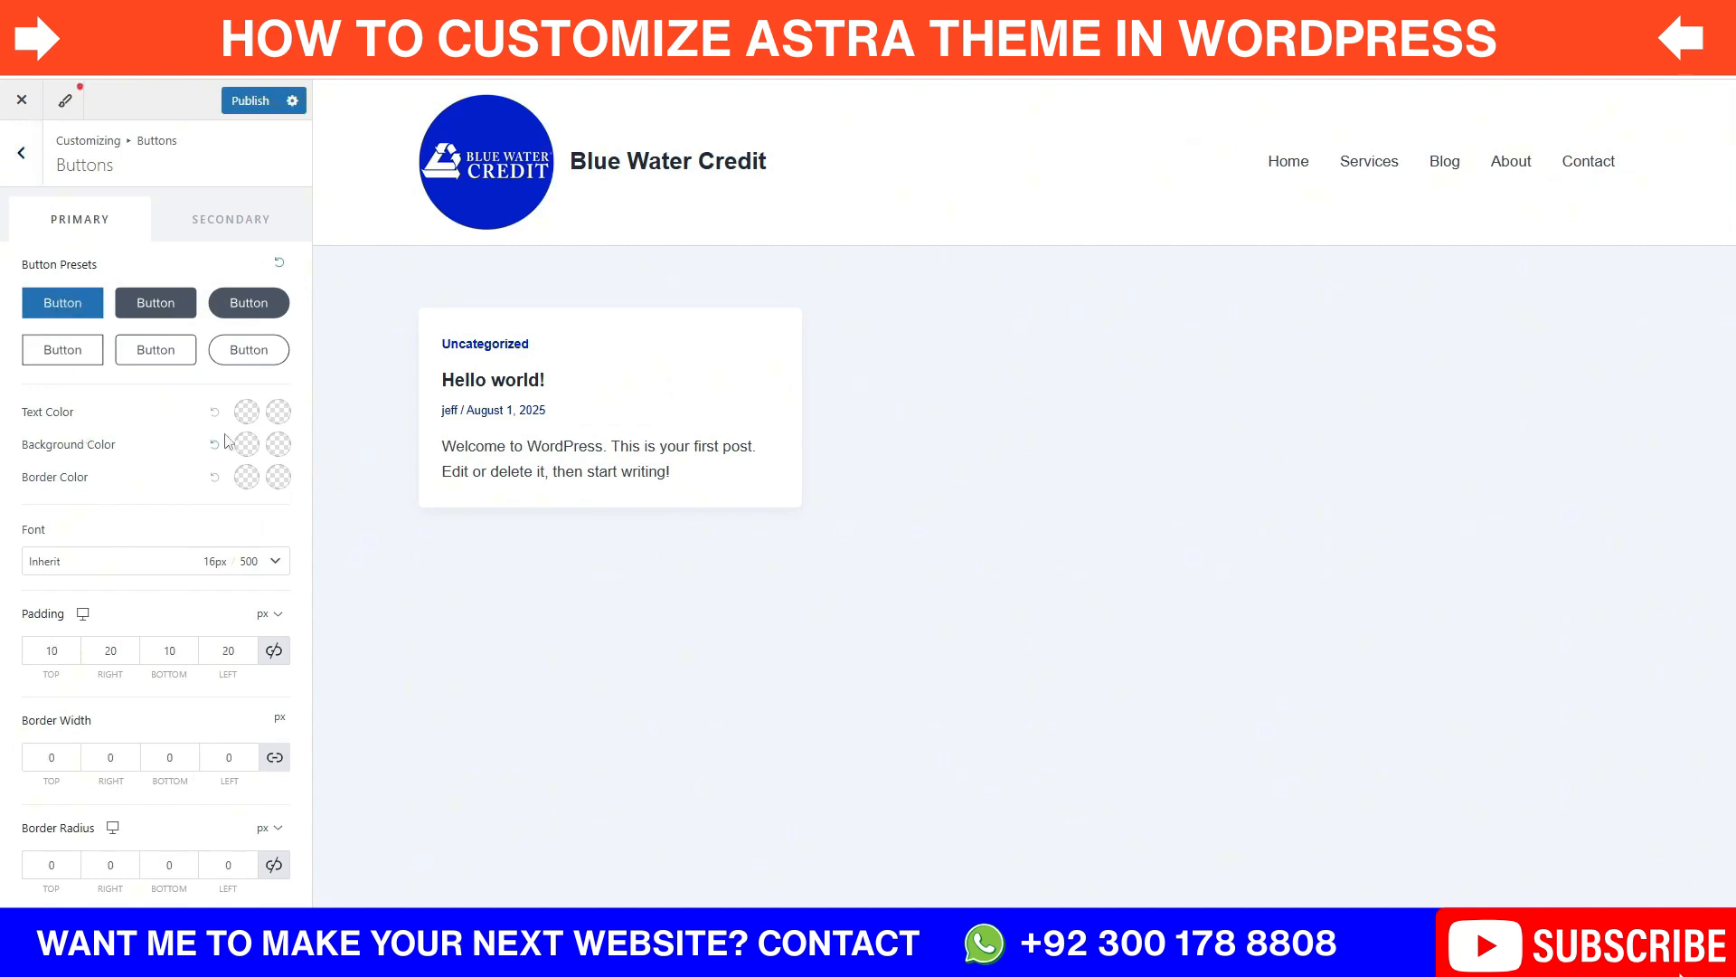
click(246, 445)
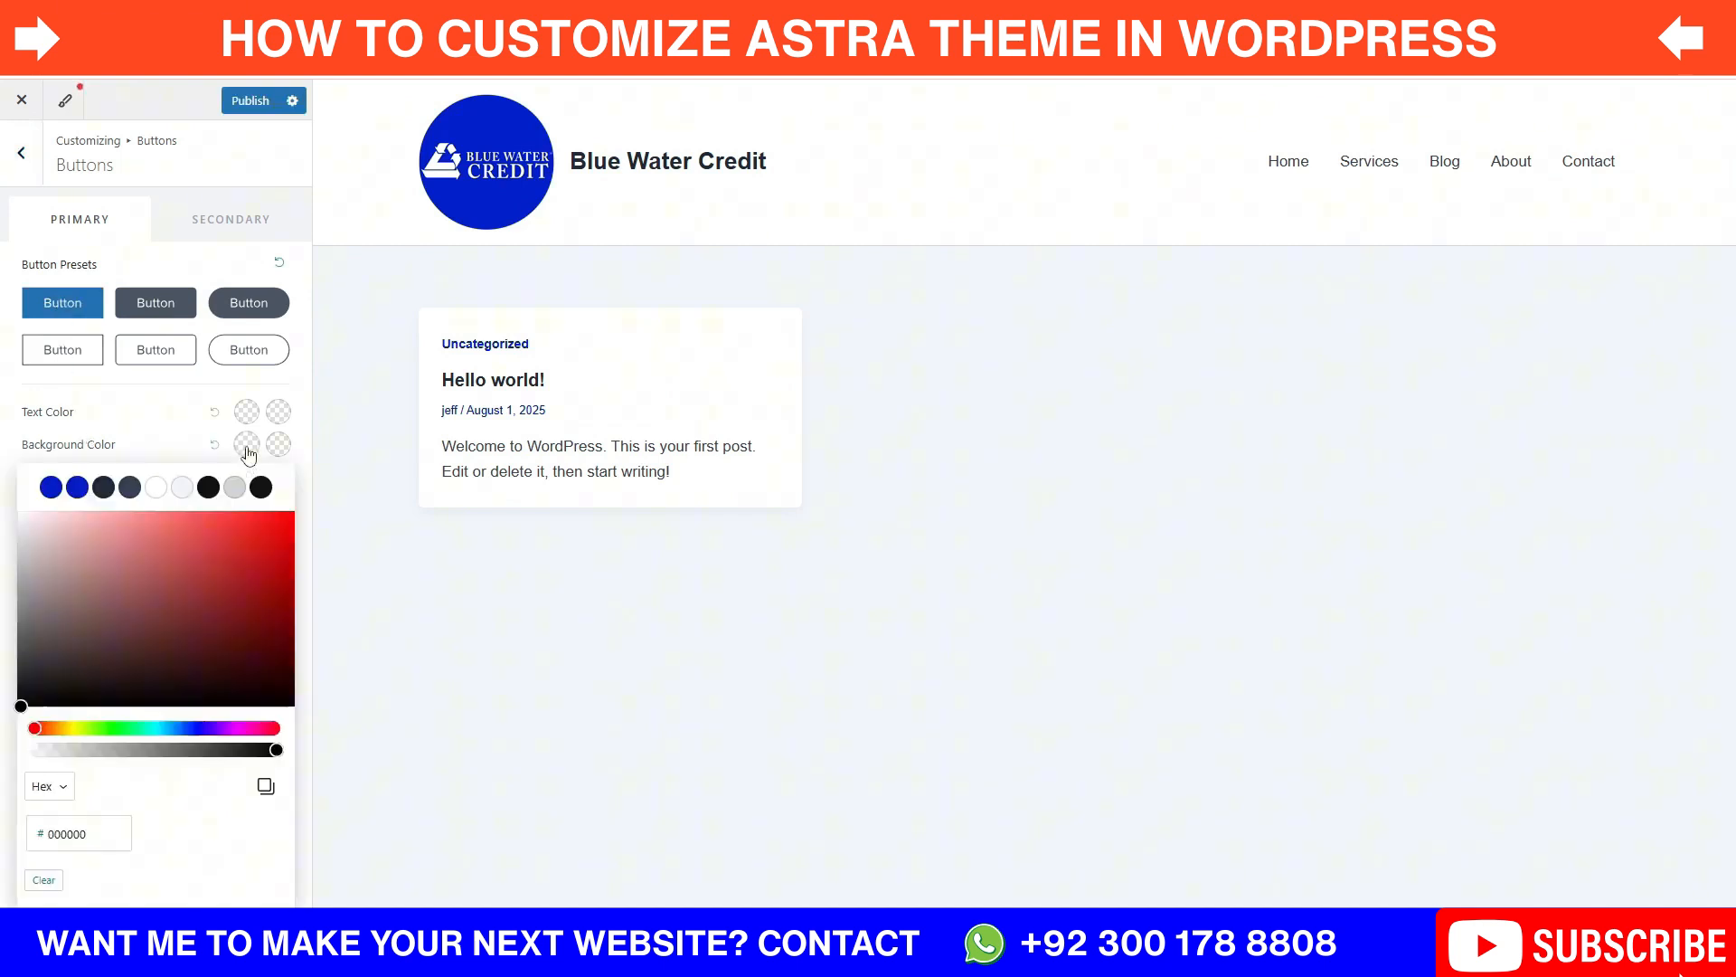
click(50, 488)
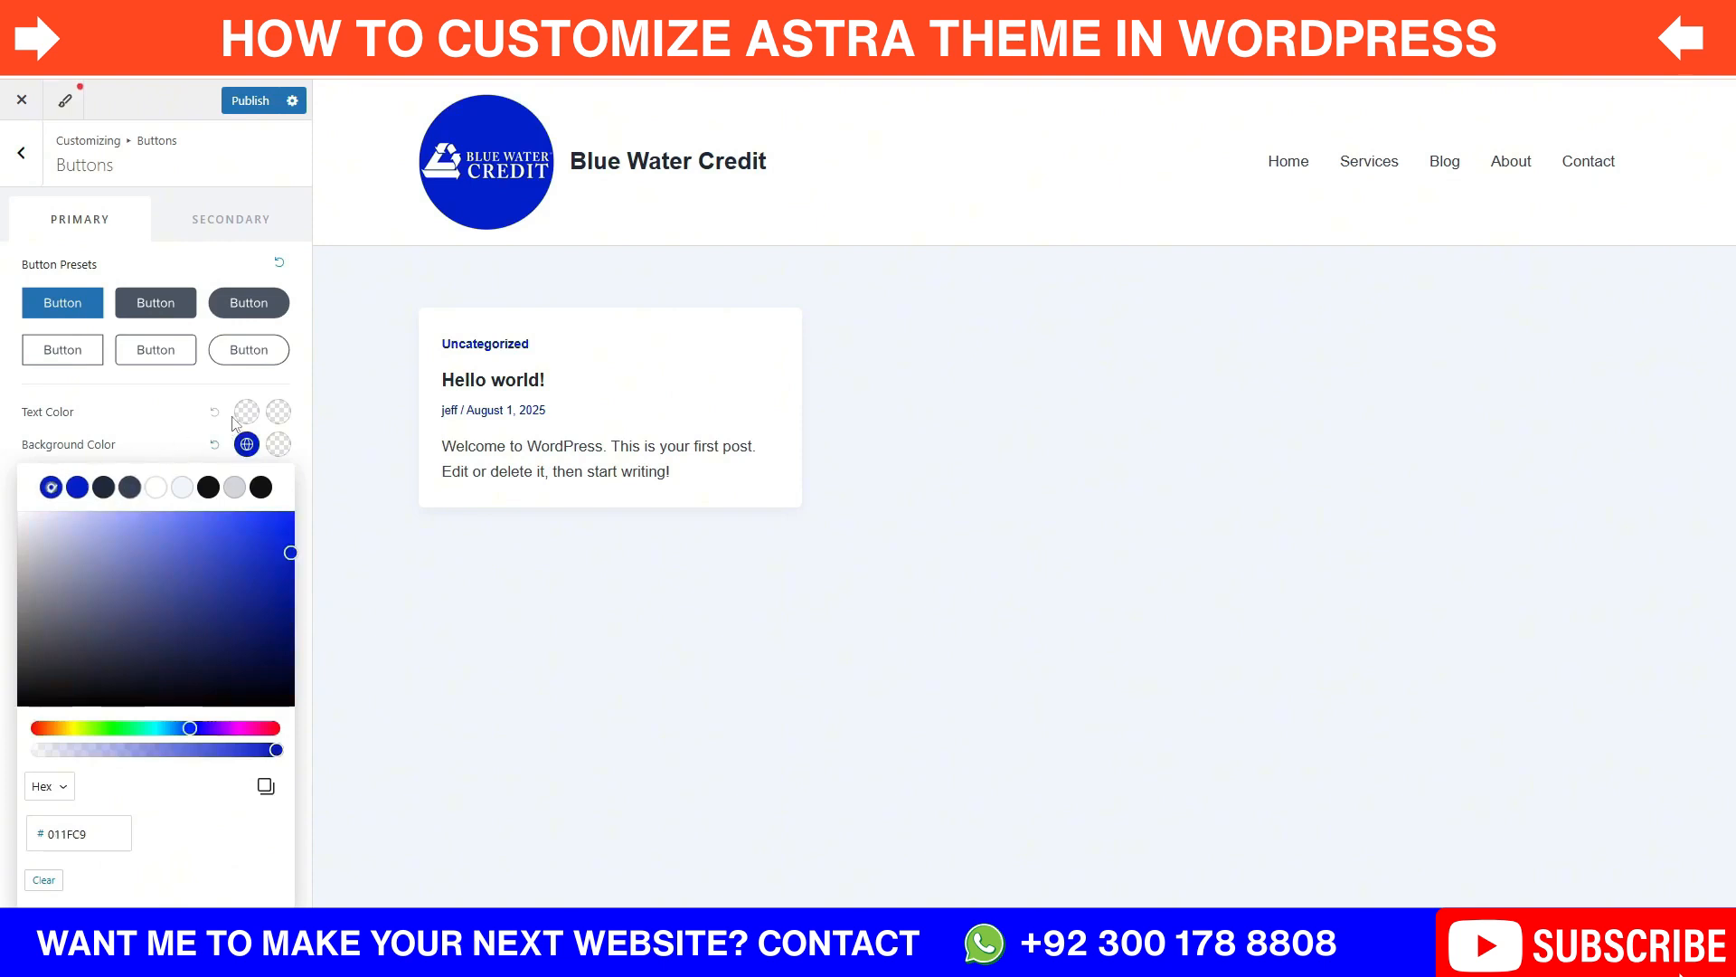
click(246, 413)
click(162, 456)
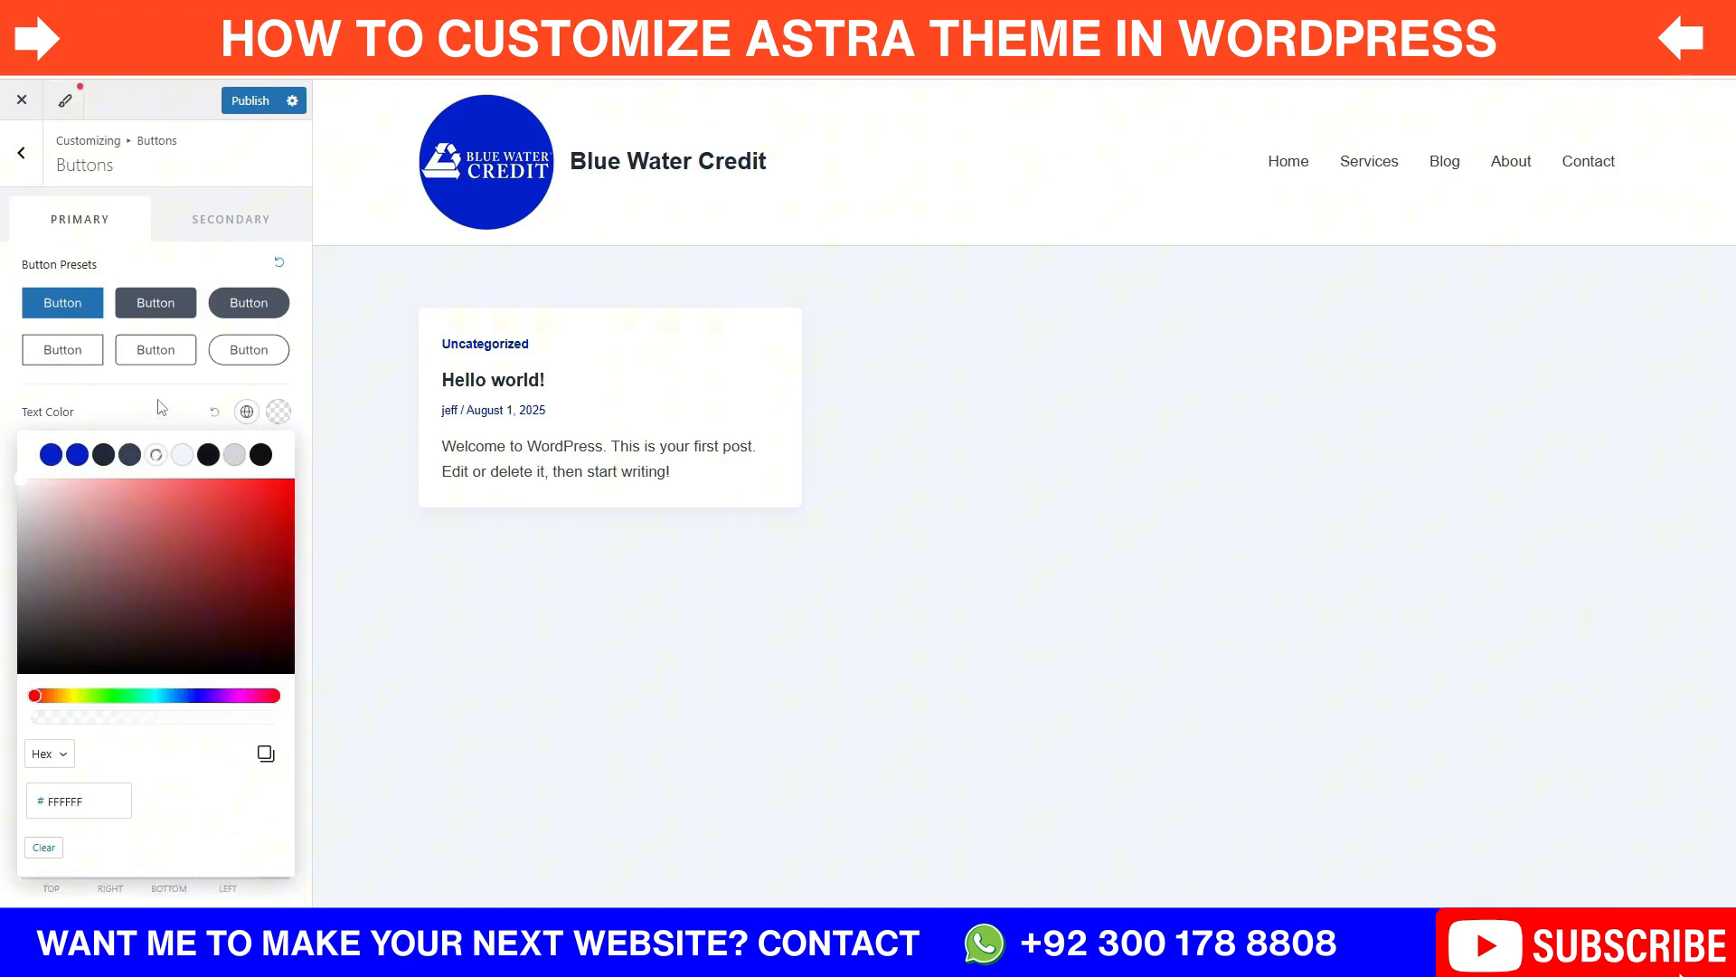
click(168, 423)
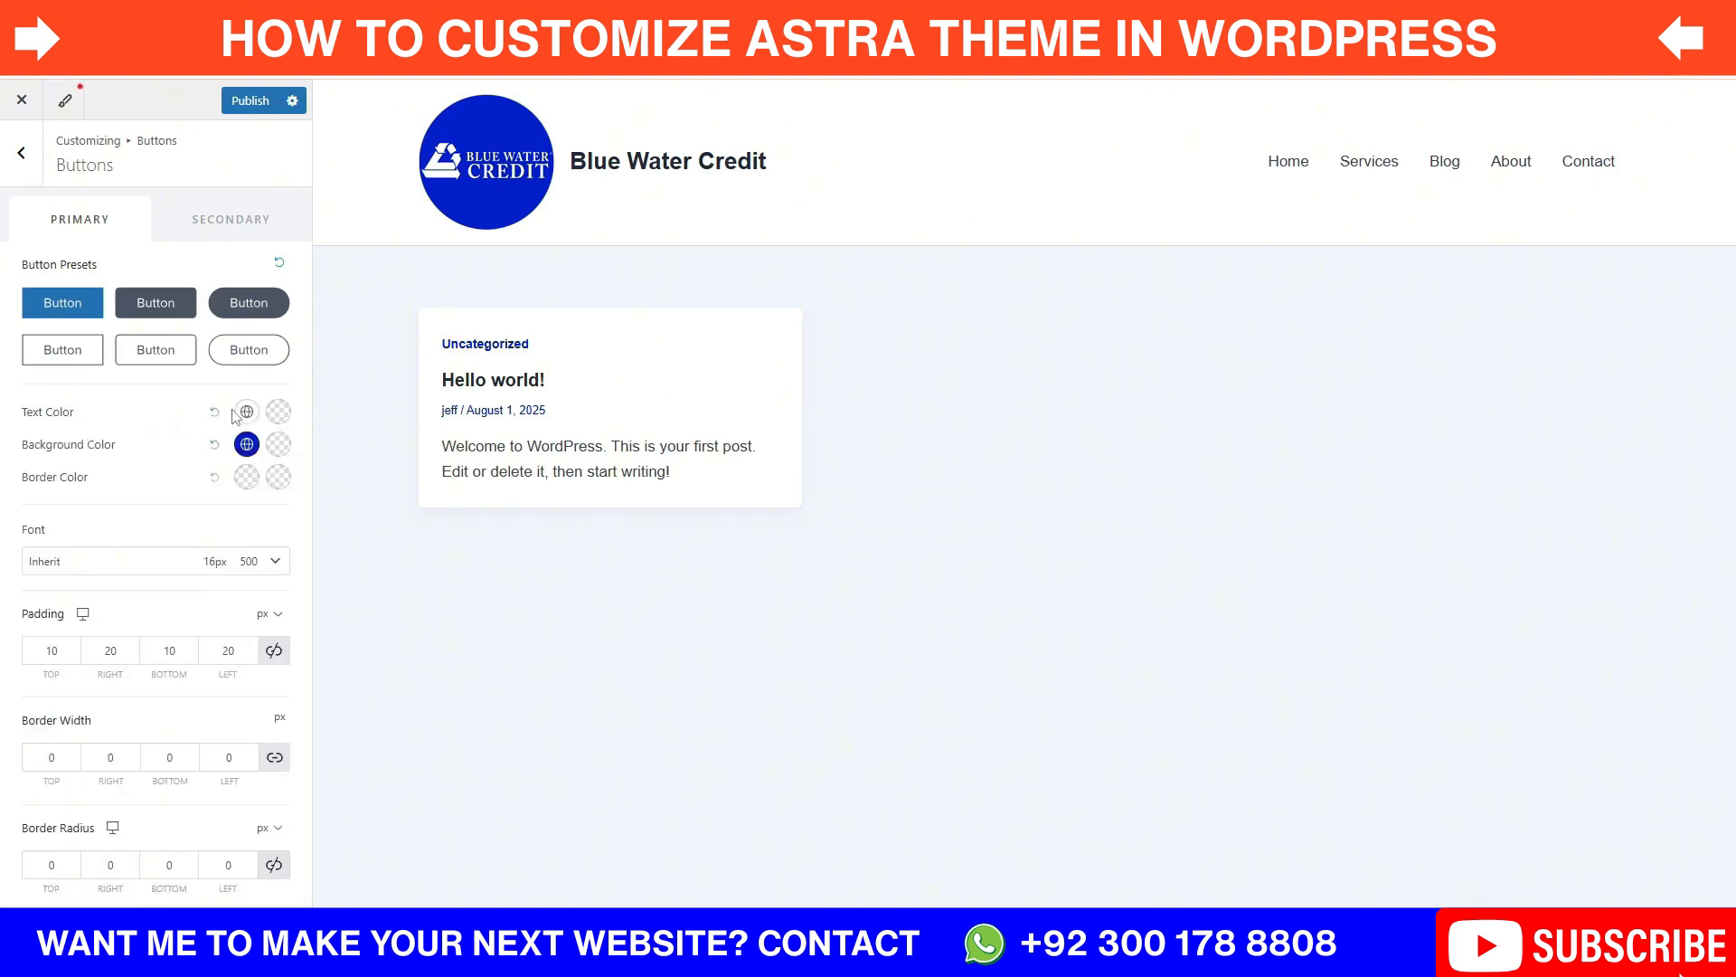
Step: Set the primary button's hover colors to the third palette color (dark) for the background and white for the text
click(278, 444)
click(103, 487)
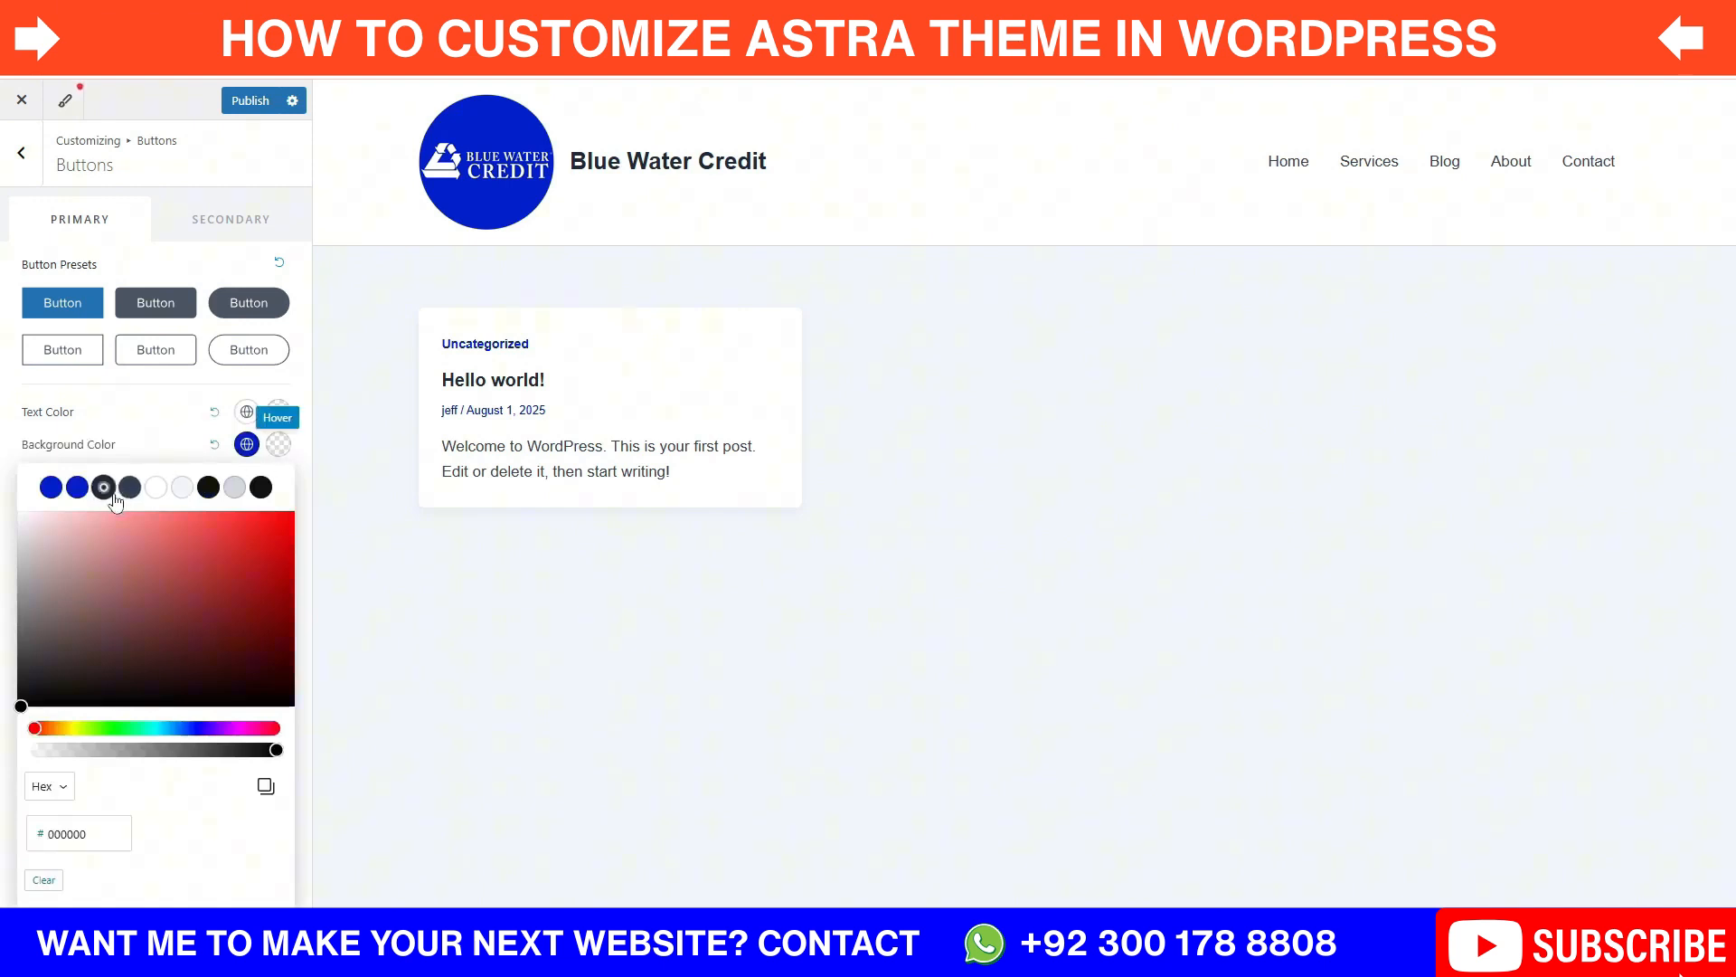
click(280, 414)
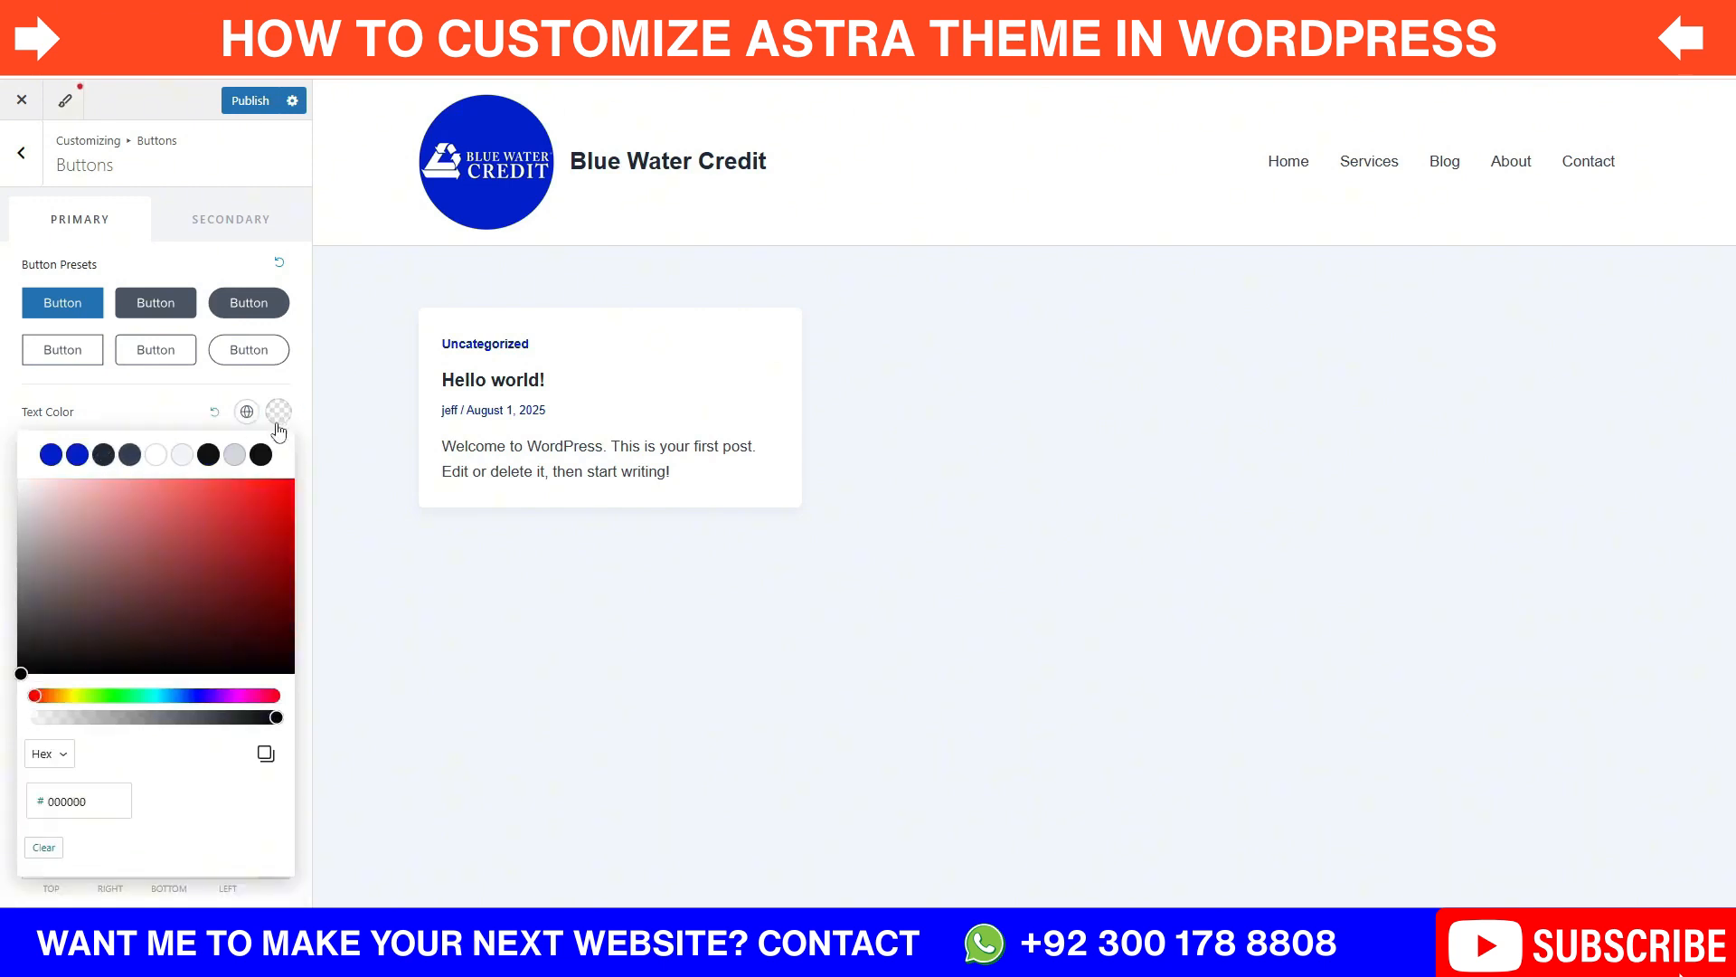
click(154, 455)
click(163, 427)
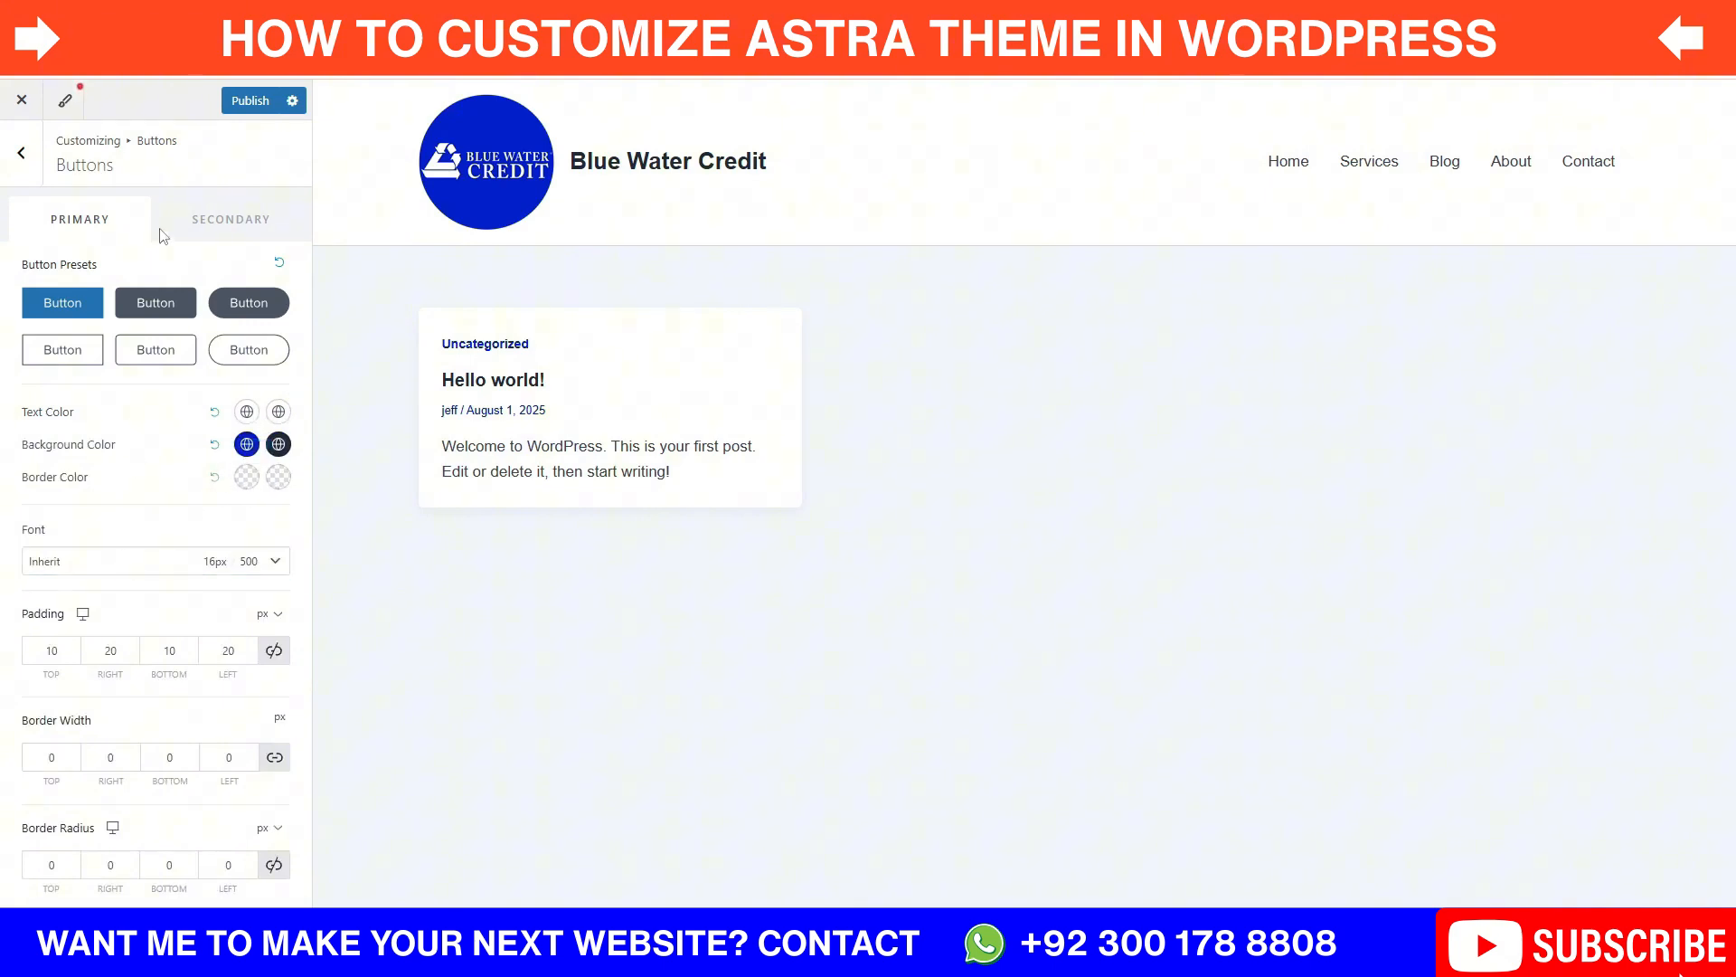
Step: Open the site identity's title and logo settings and reduce the logo width to 103 px
click(23, 154)
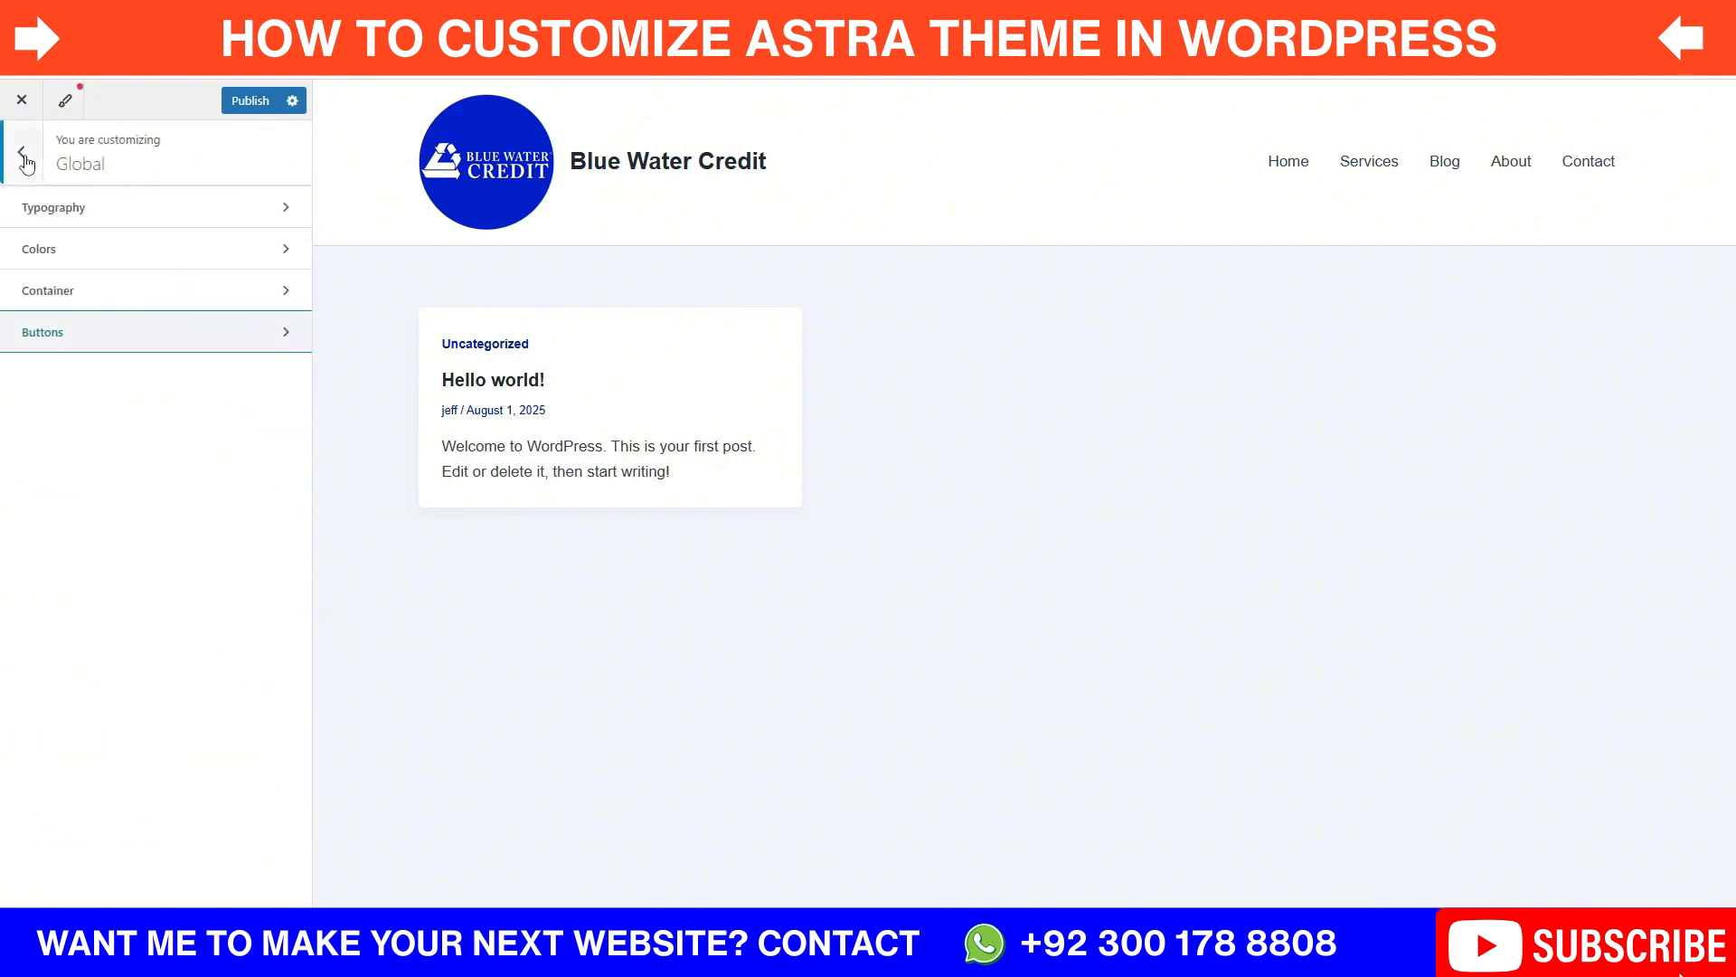
click(25, 159)
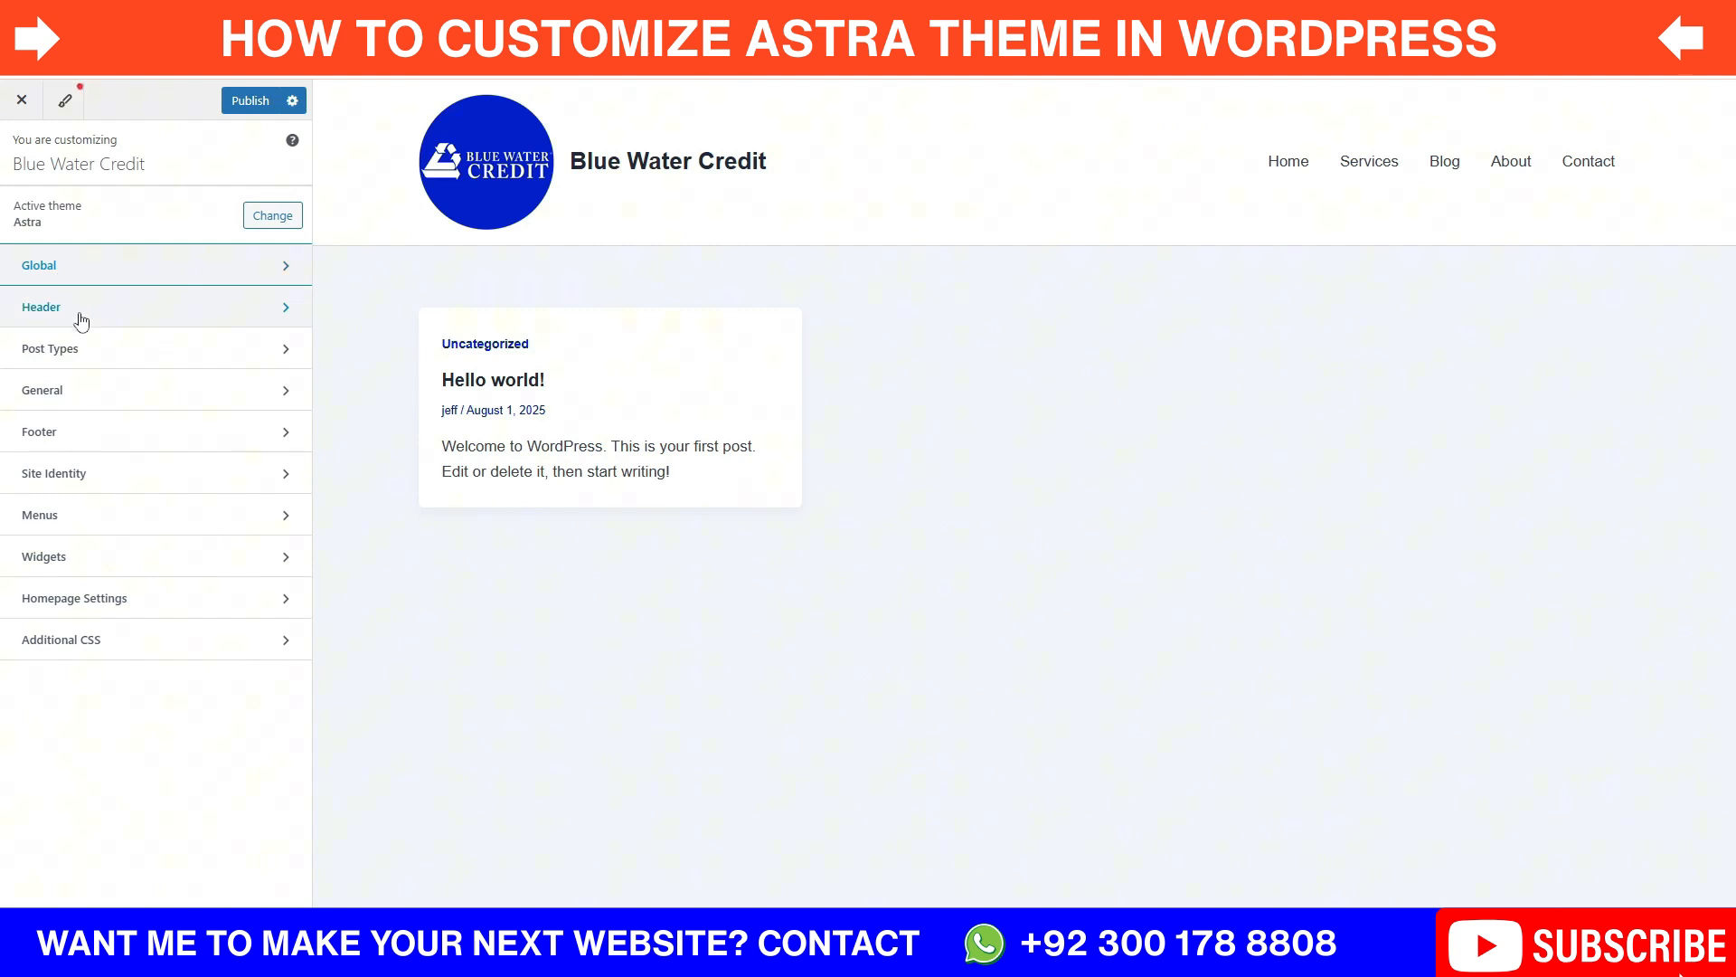
click(95, 475)
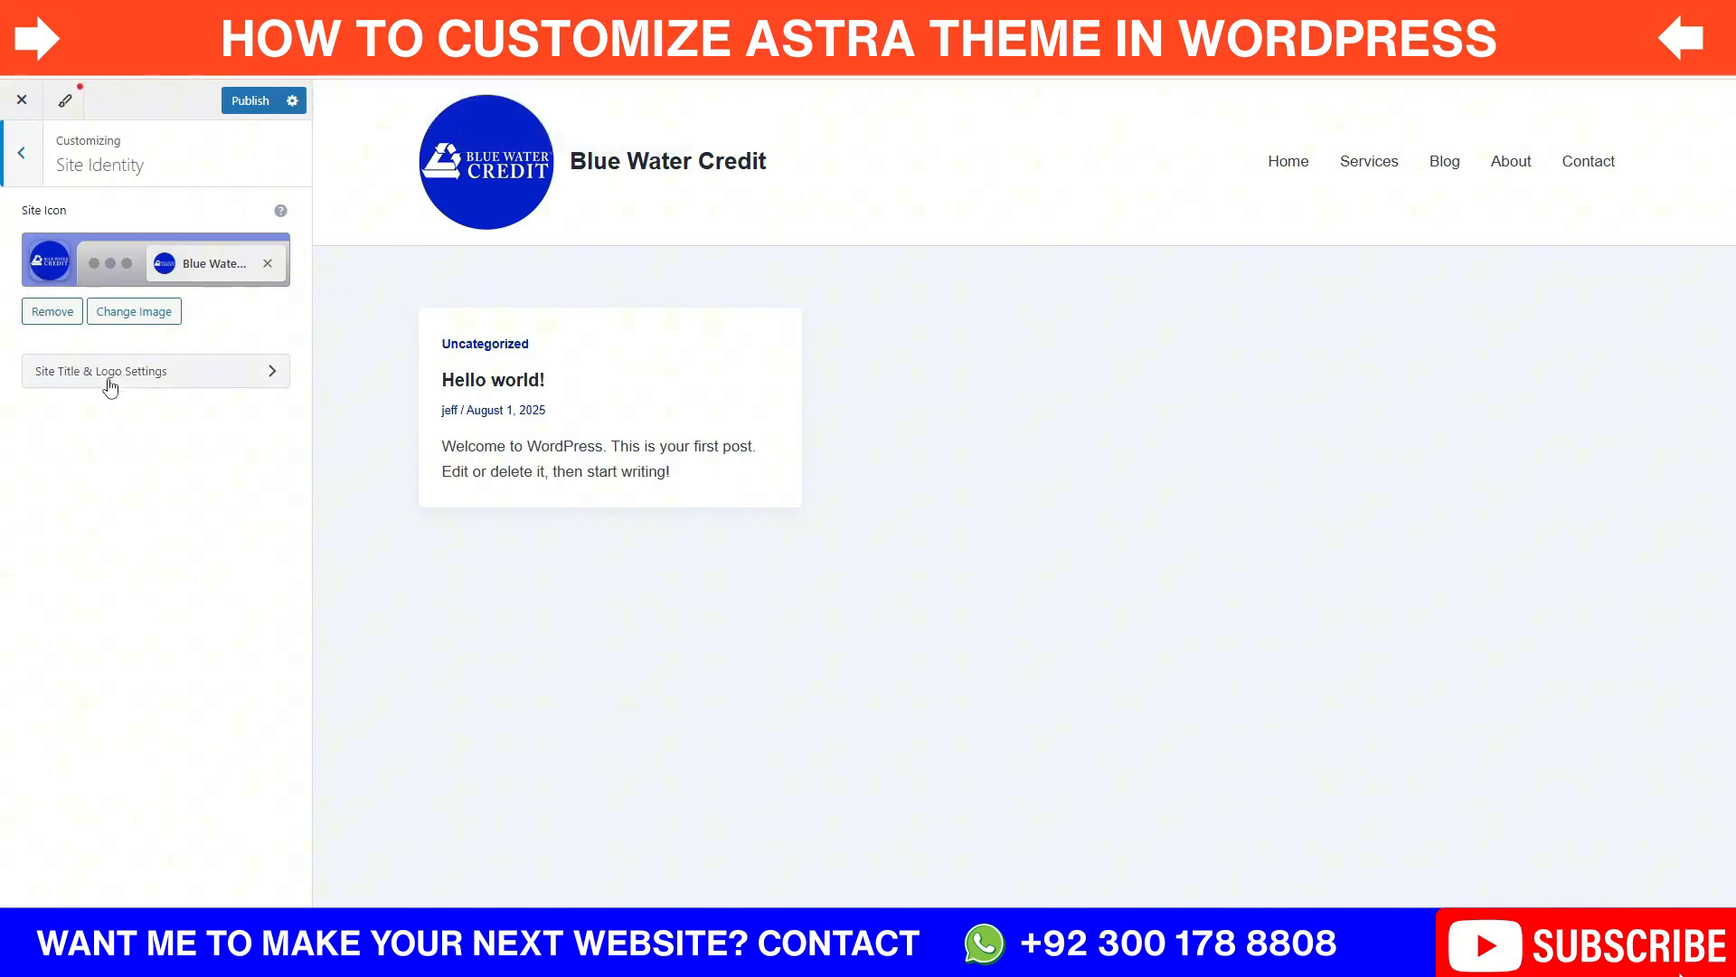
click(135, 373)
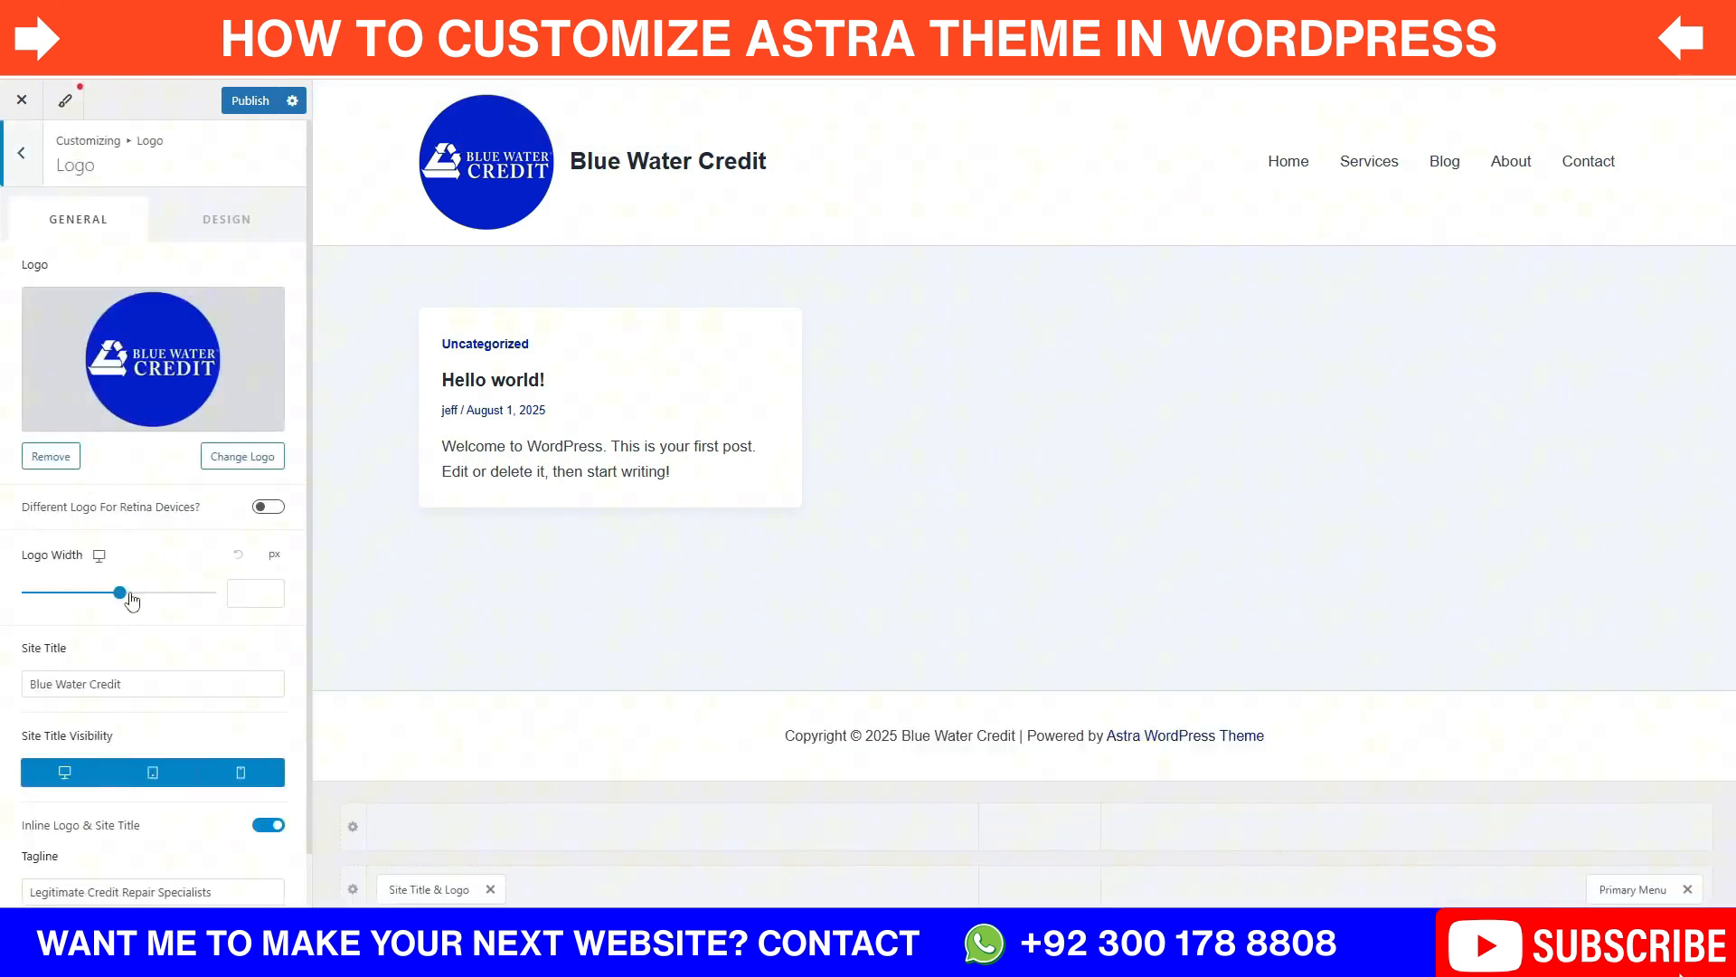
drag(125, 601, 60, 607)
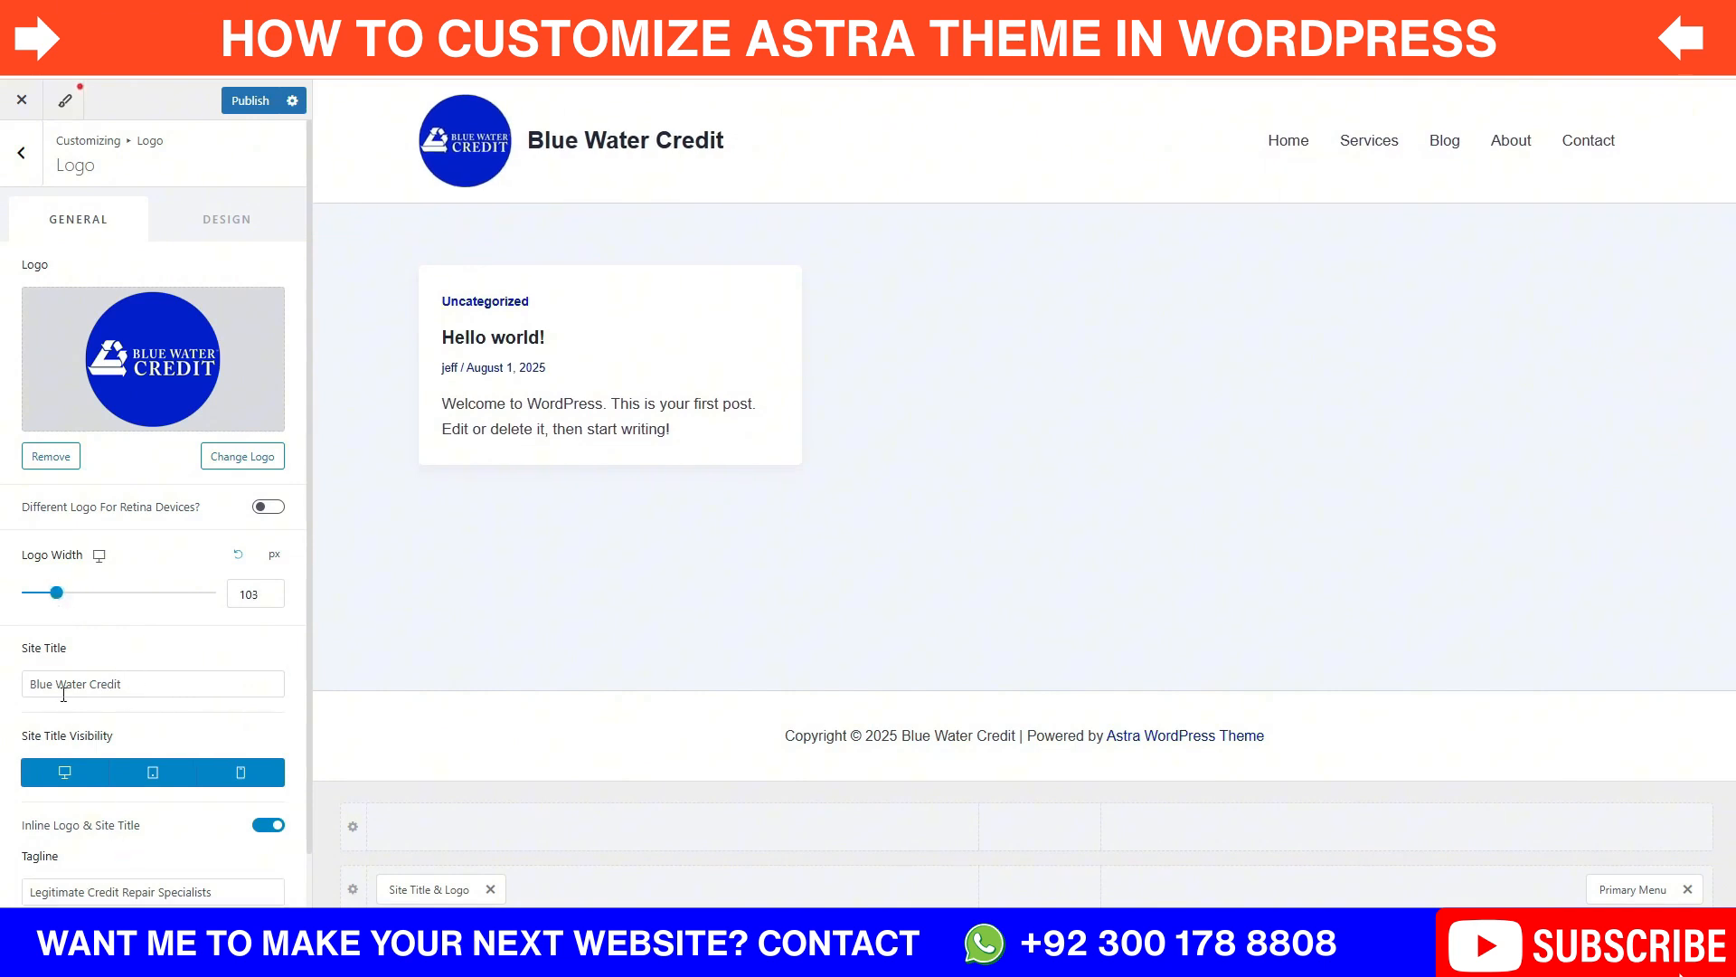
Step: Hide the site title on desktop, tablet and mobile, and disable Inline Logo & Site Title
click(95, 688)
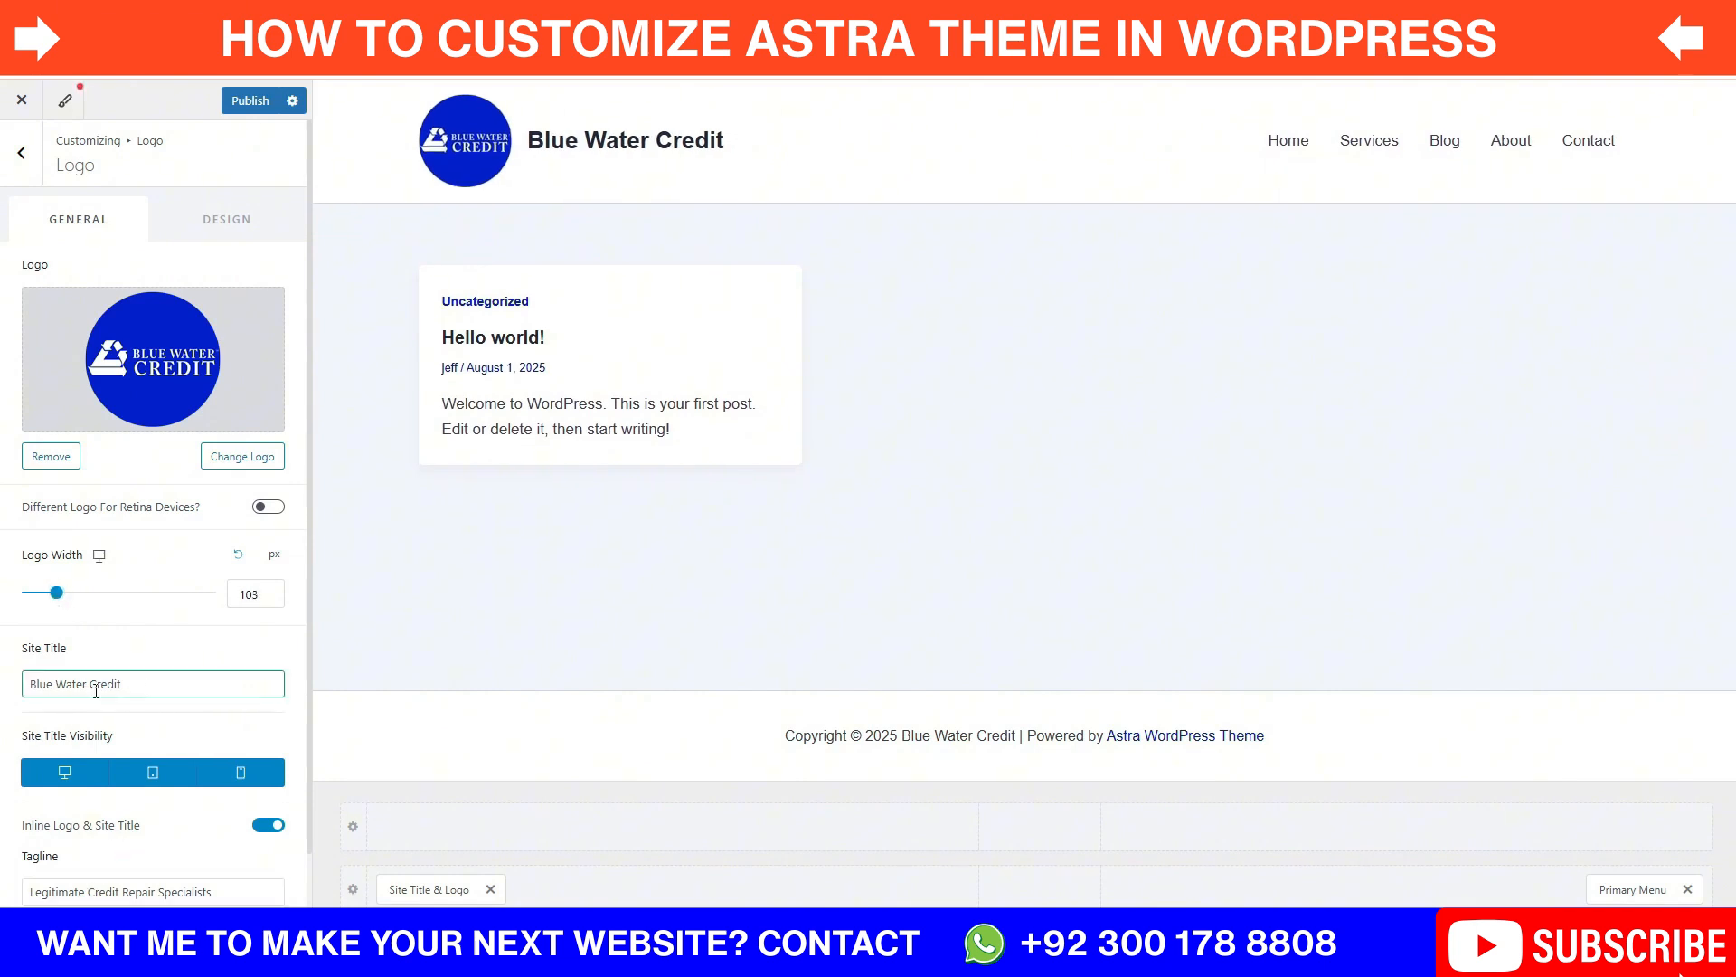
click(68, 783)
click(151, 778)
click(231, 778)
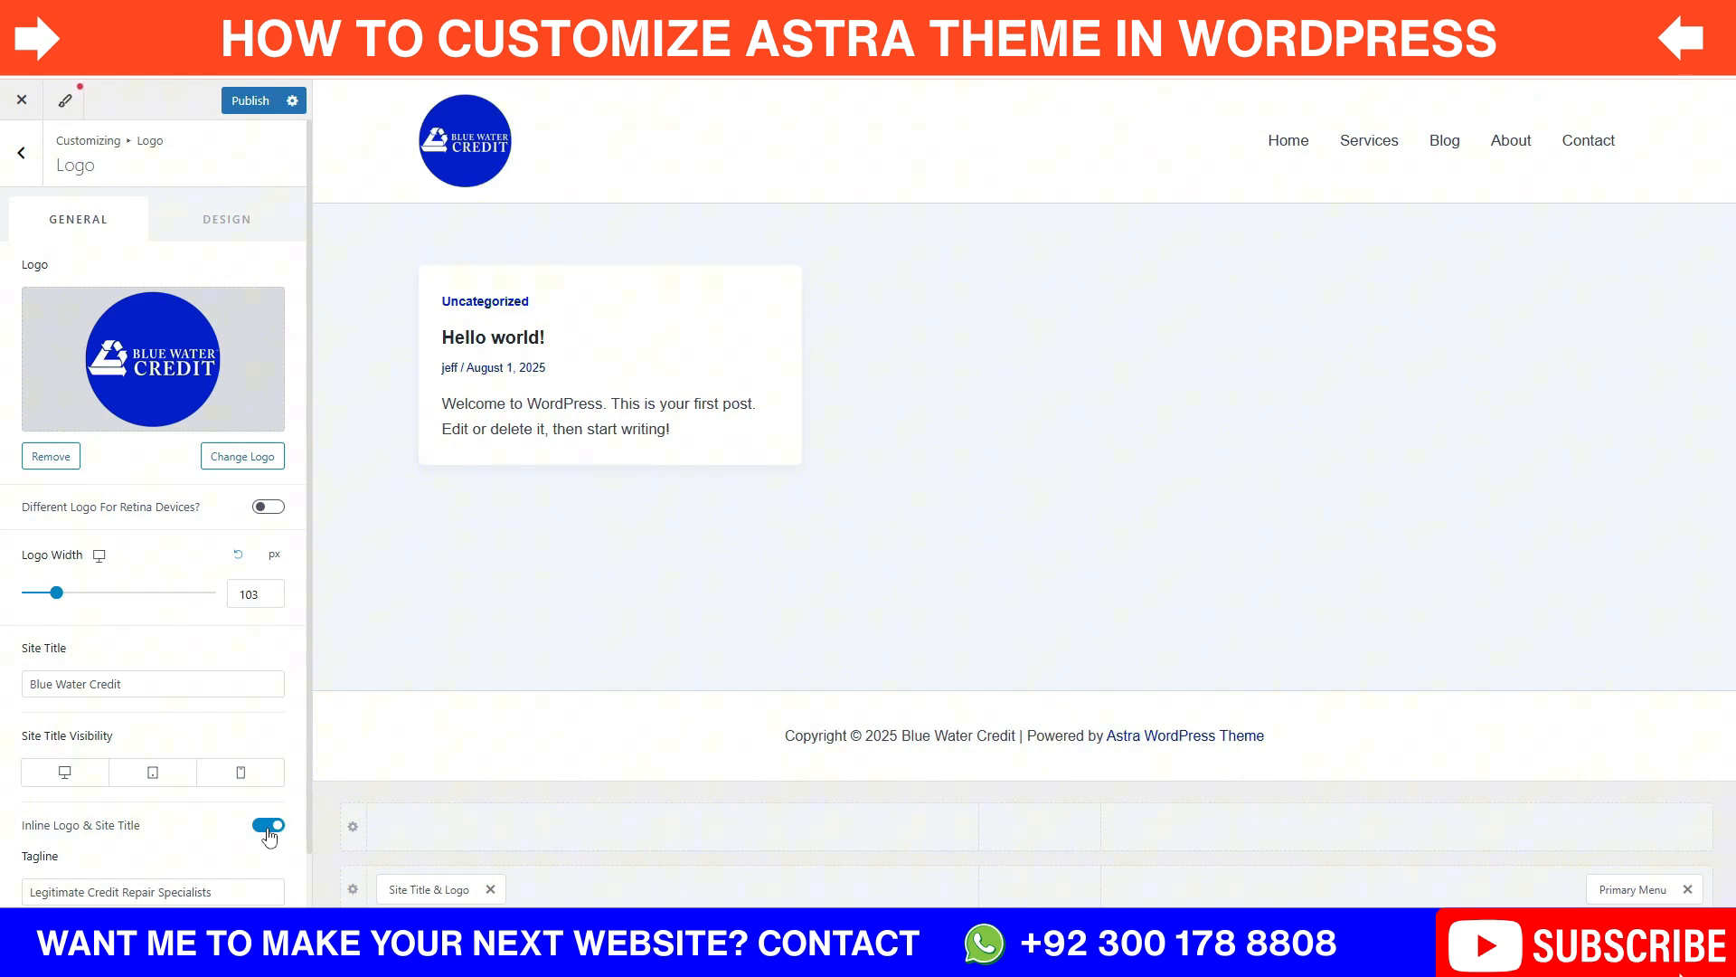
click(269, 830)
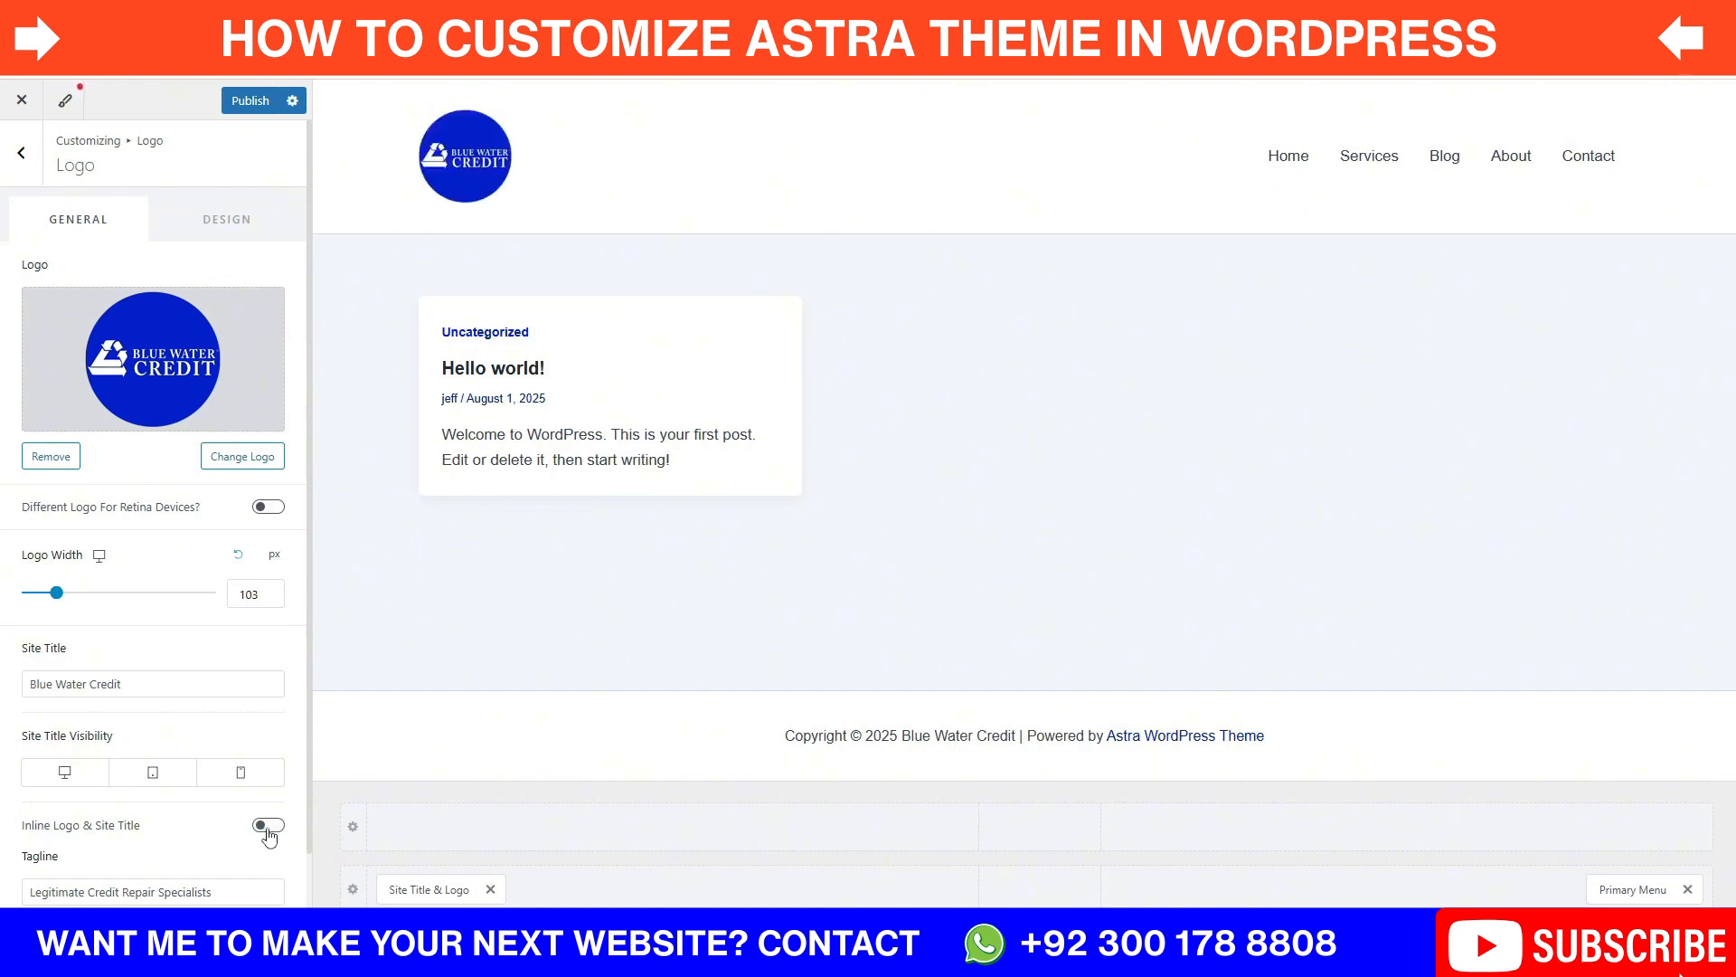
Step: Set the logo width to 100 px
scroll(104, 861, down, 2)
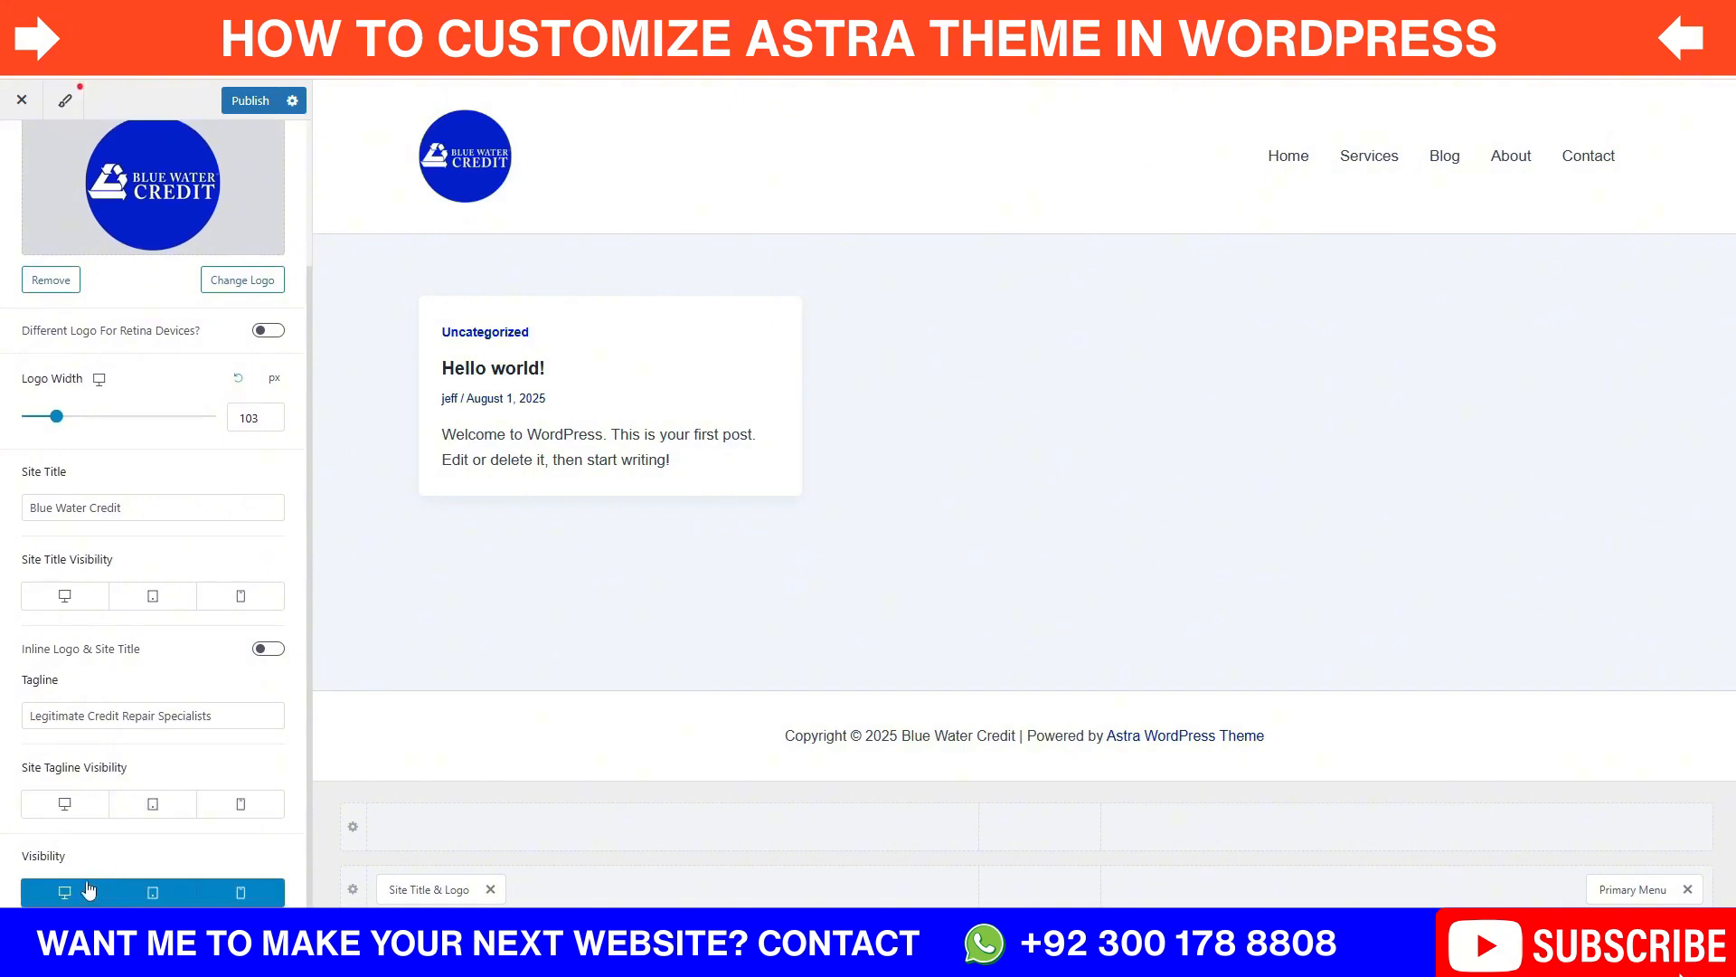
scroll(130, 868, up, 2)
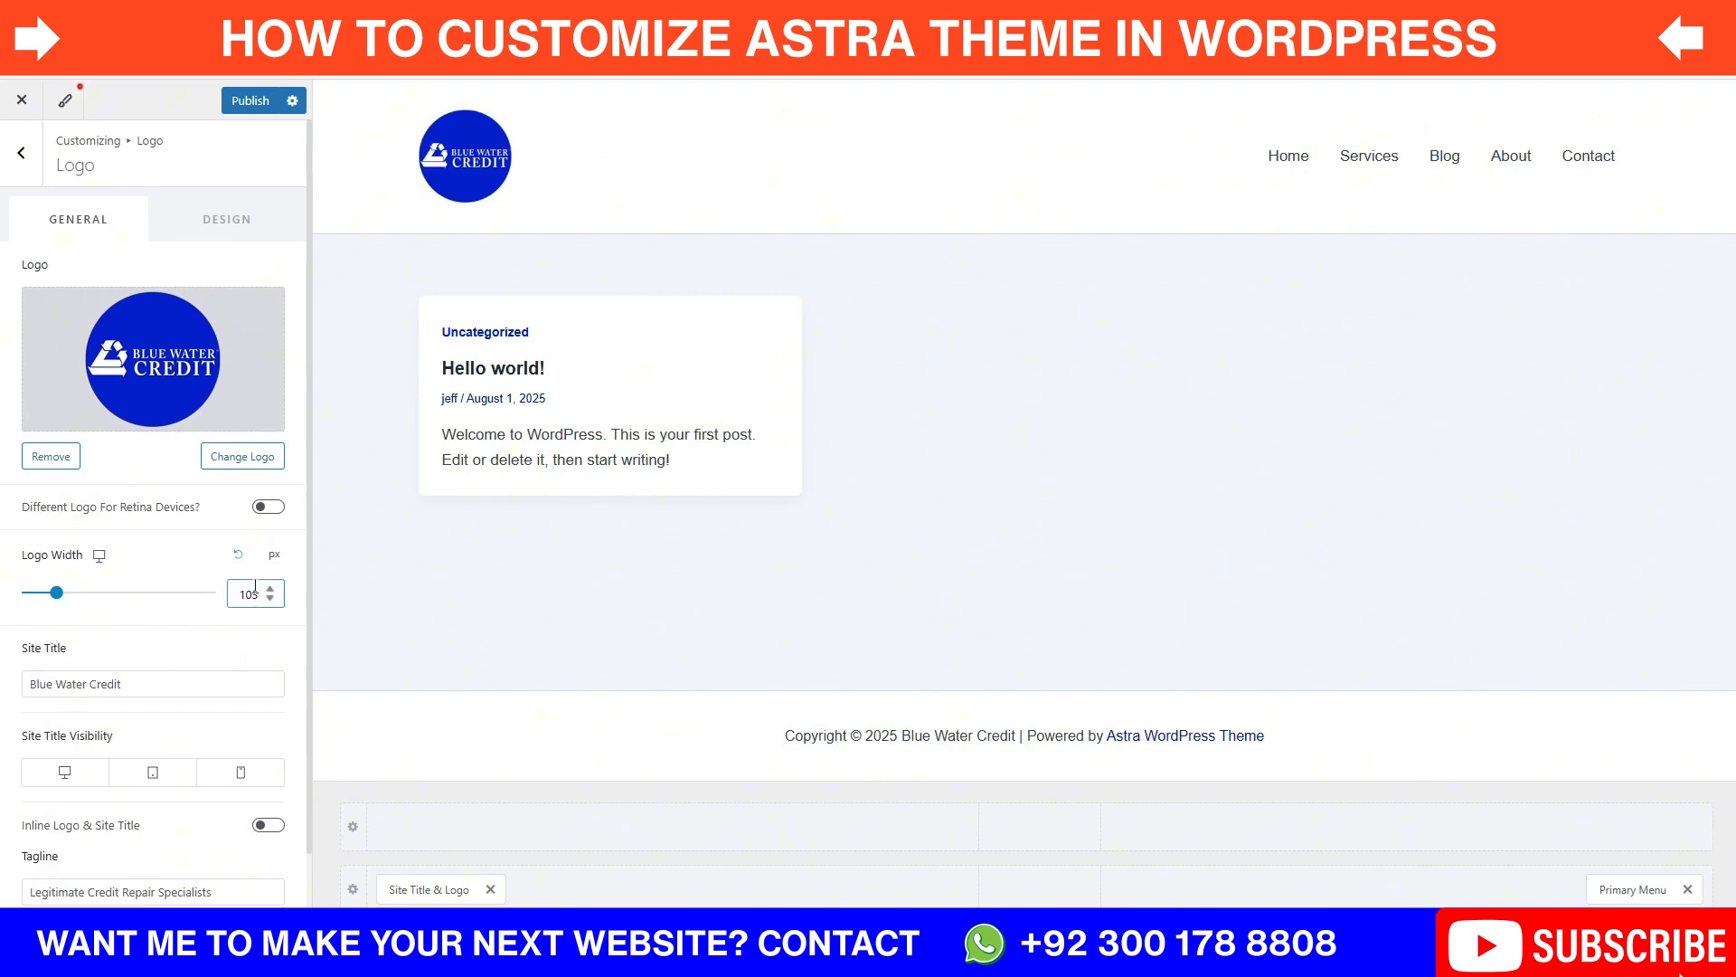
drag(264, 589, 219, 601)
text(100)
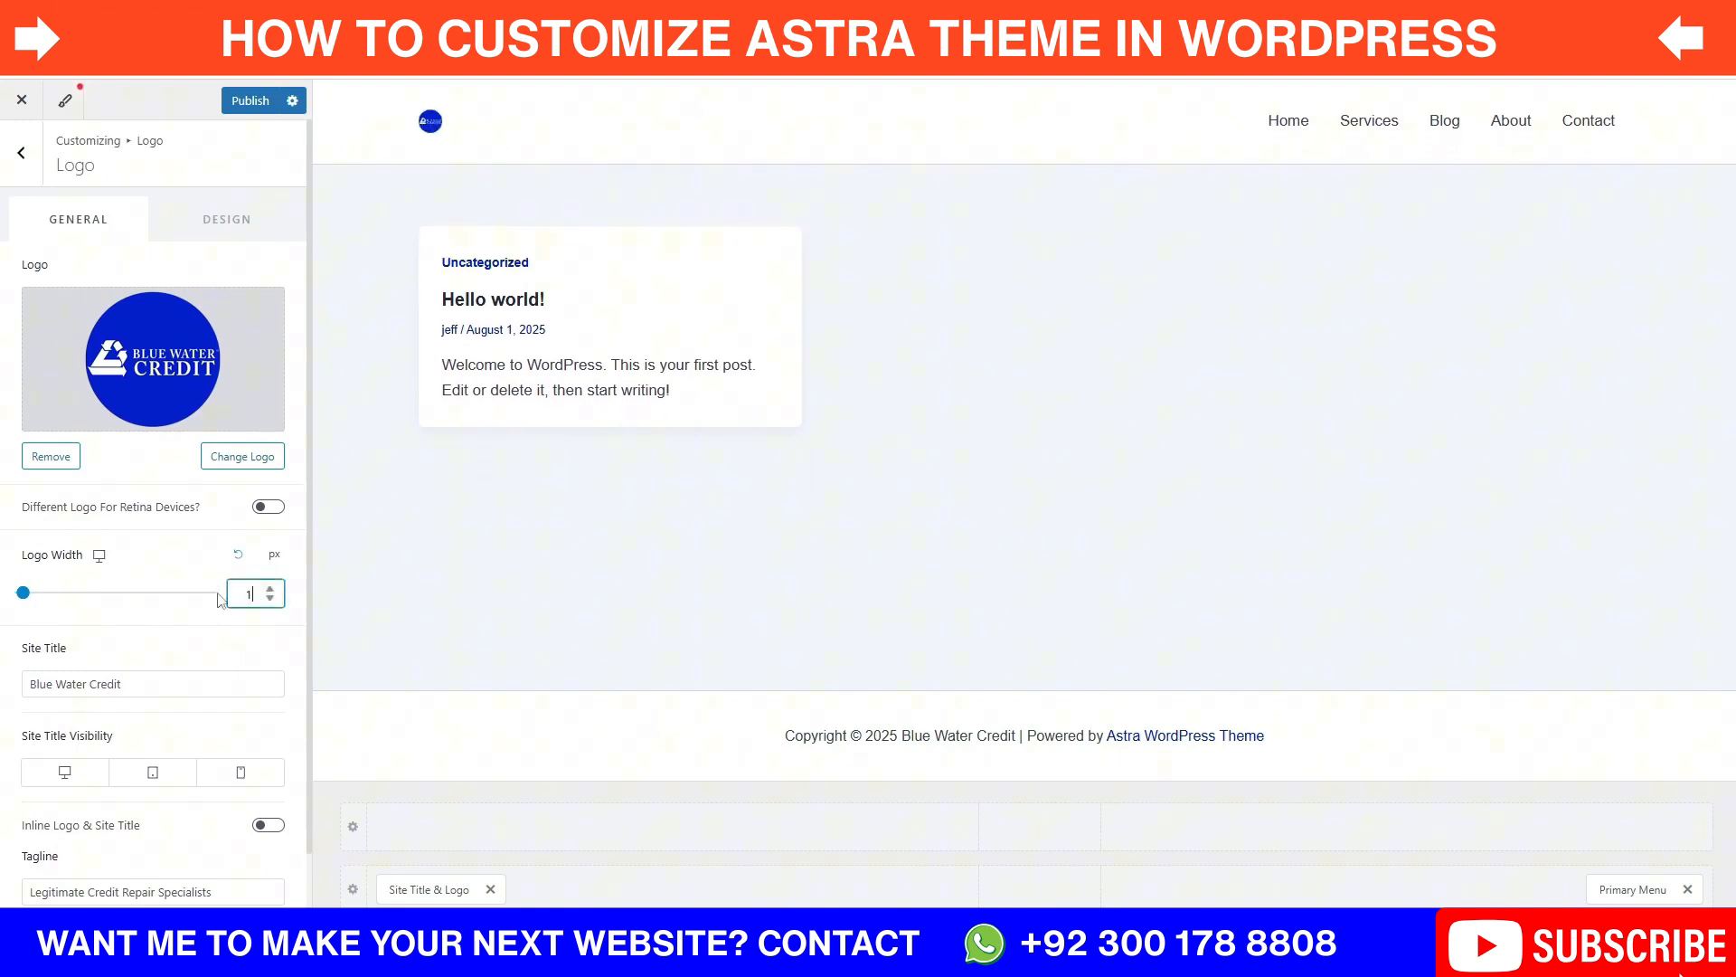
click(182, 633)
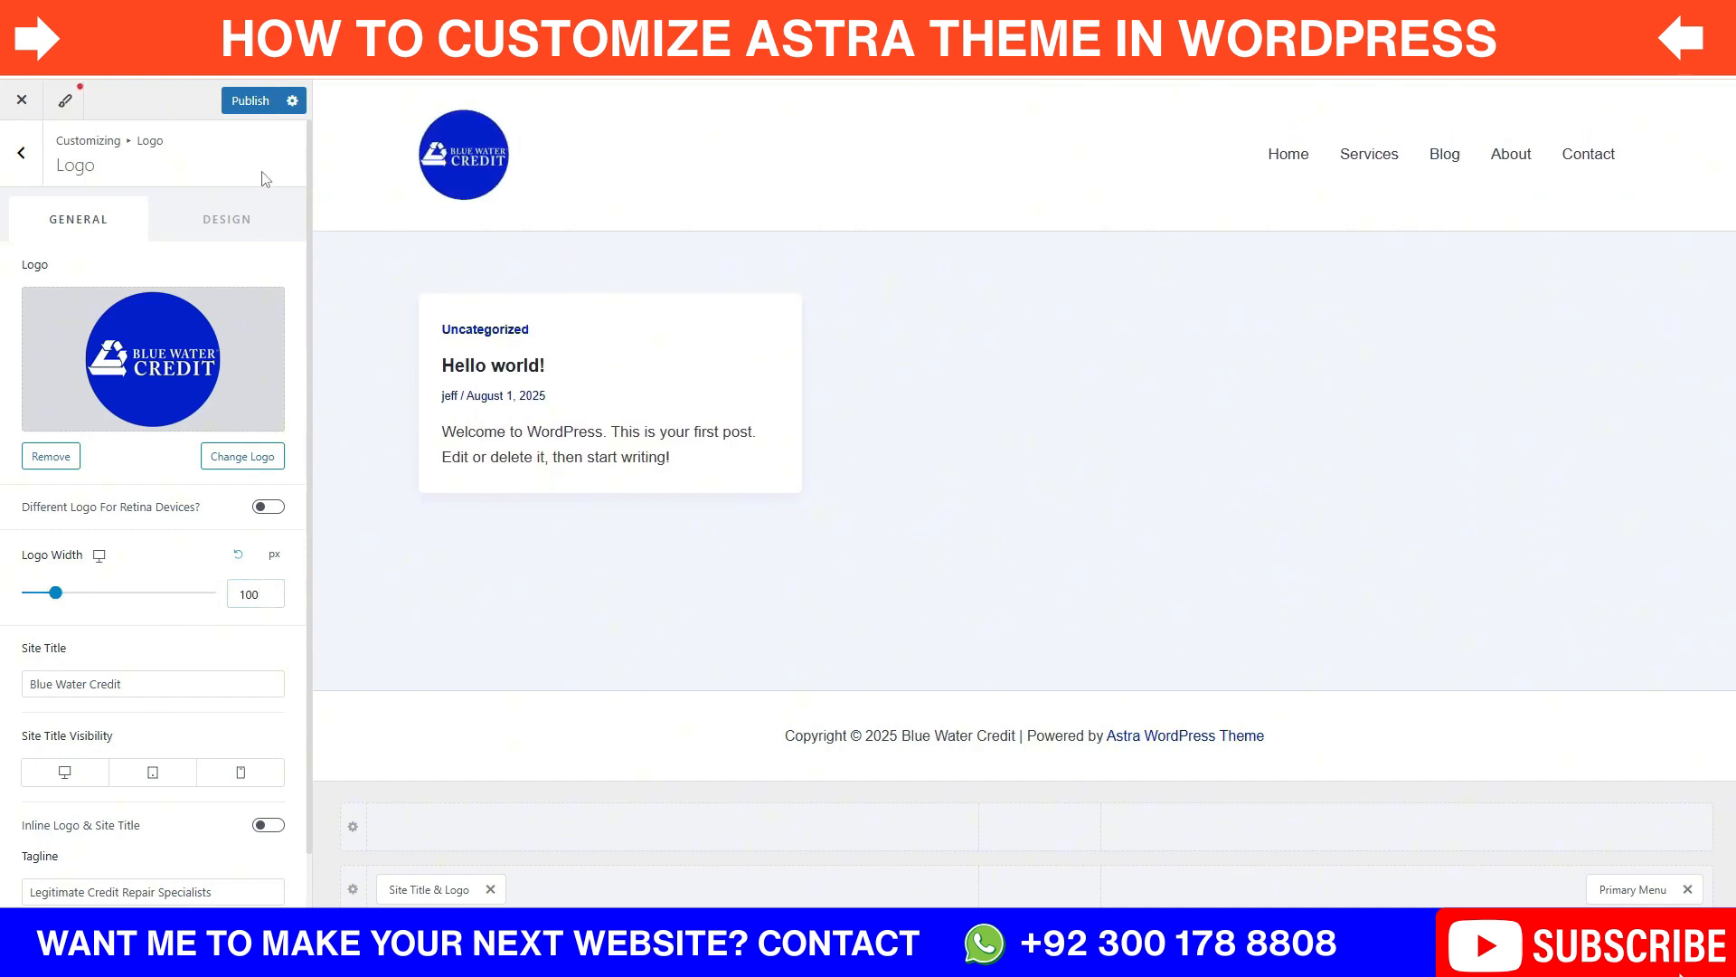
Step: Review the logo's color and margin options, and the header's width and margin options
click(229, 221)
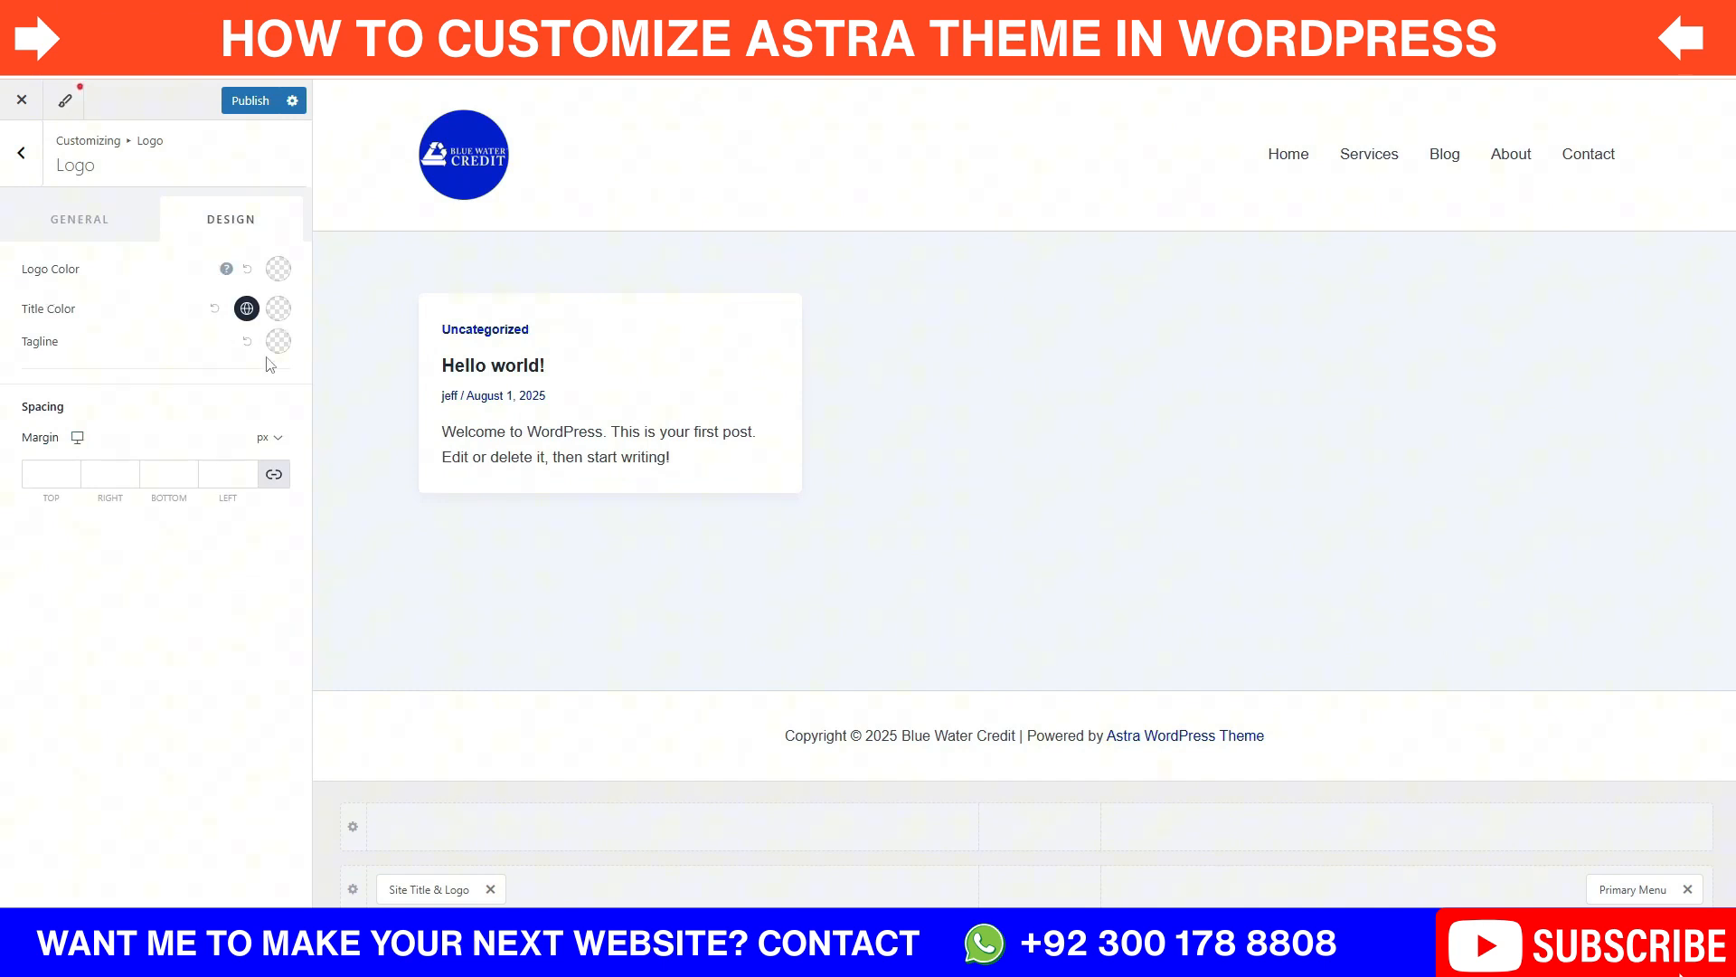
click(22, 155)
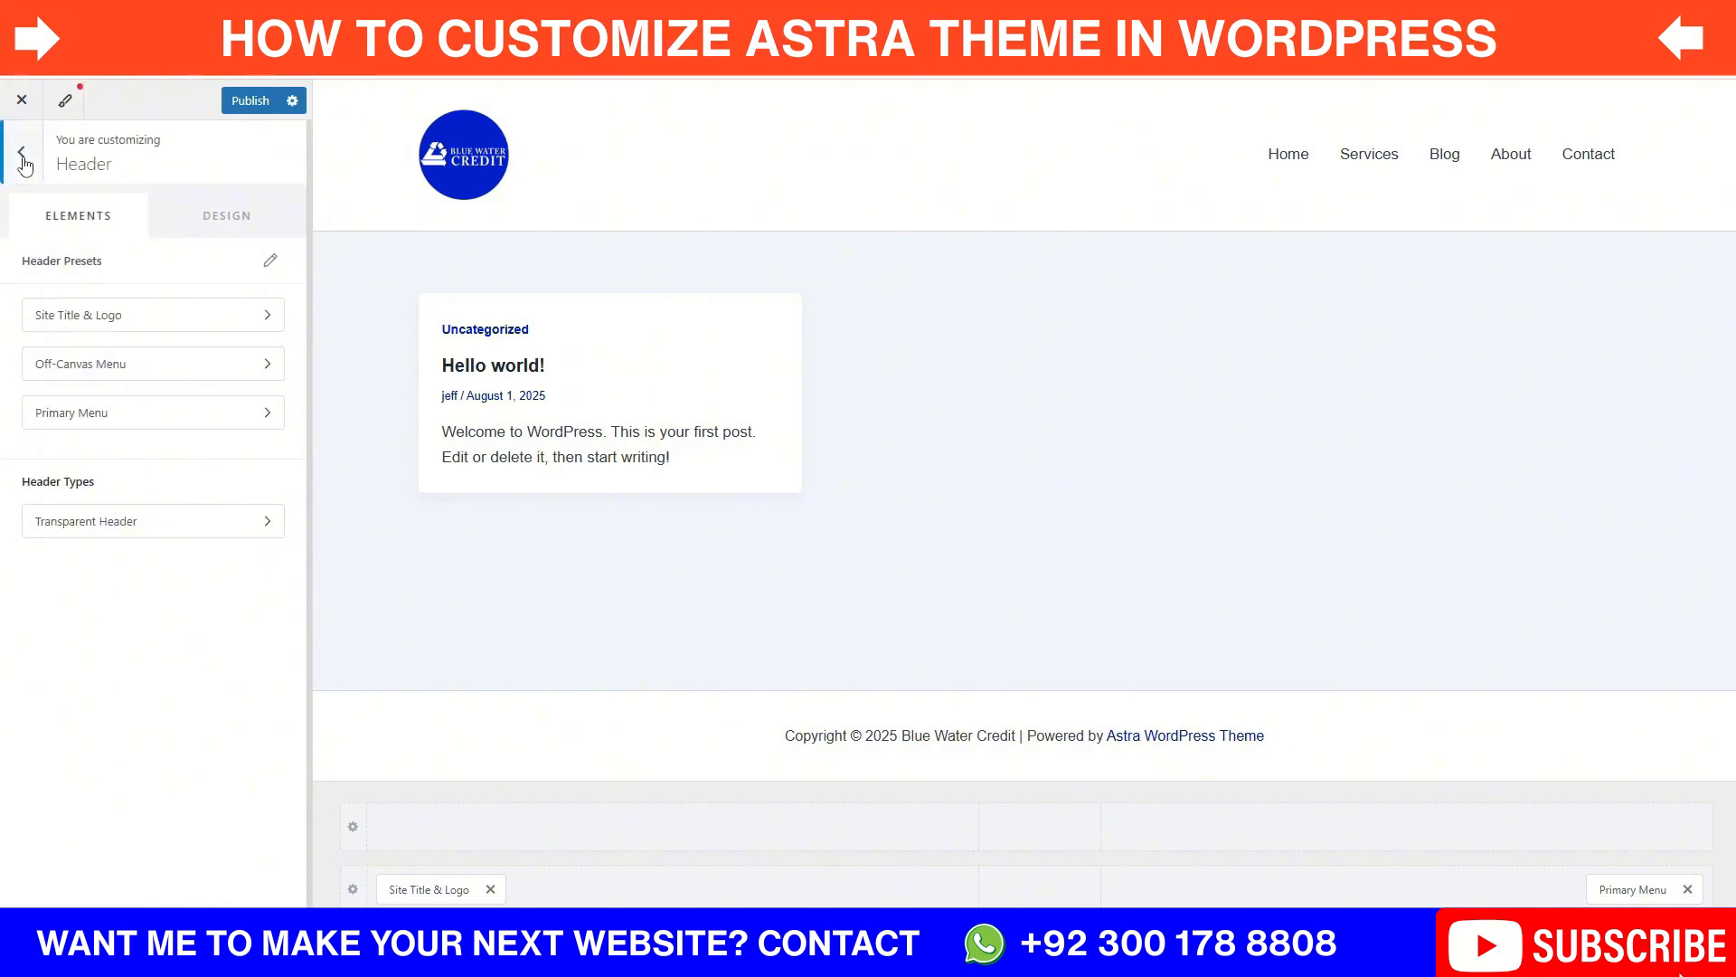
click(22, 158)
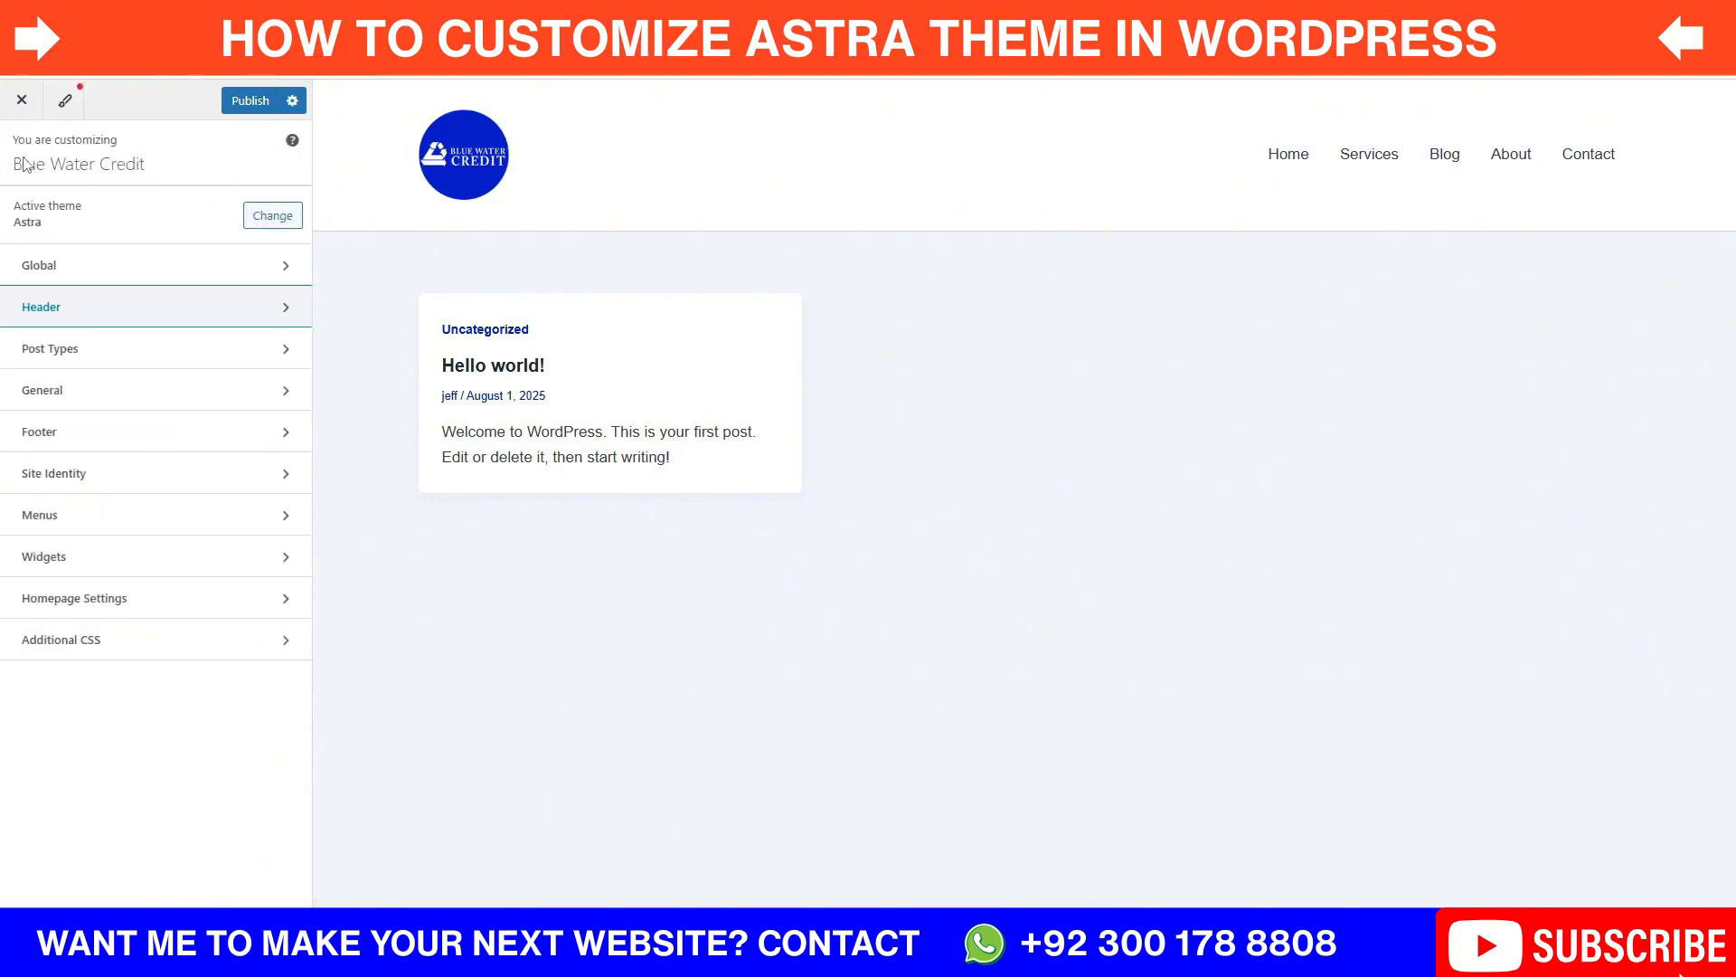
click(106, 312)
click(217, 208)
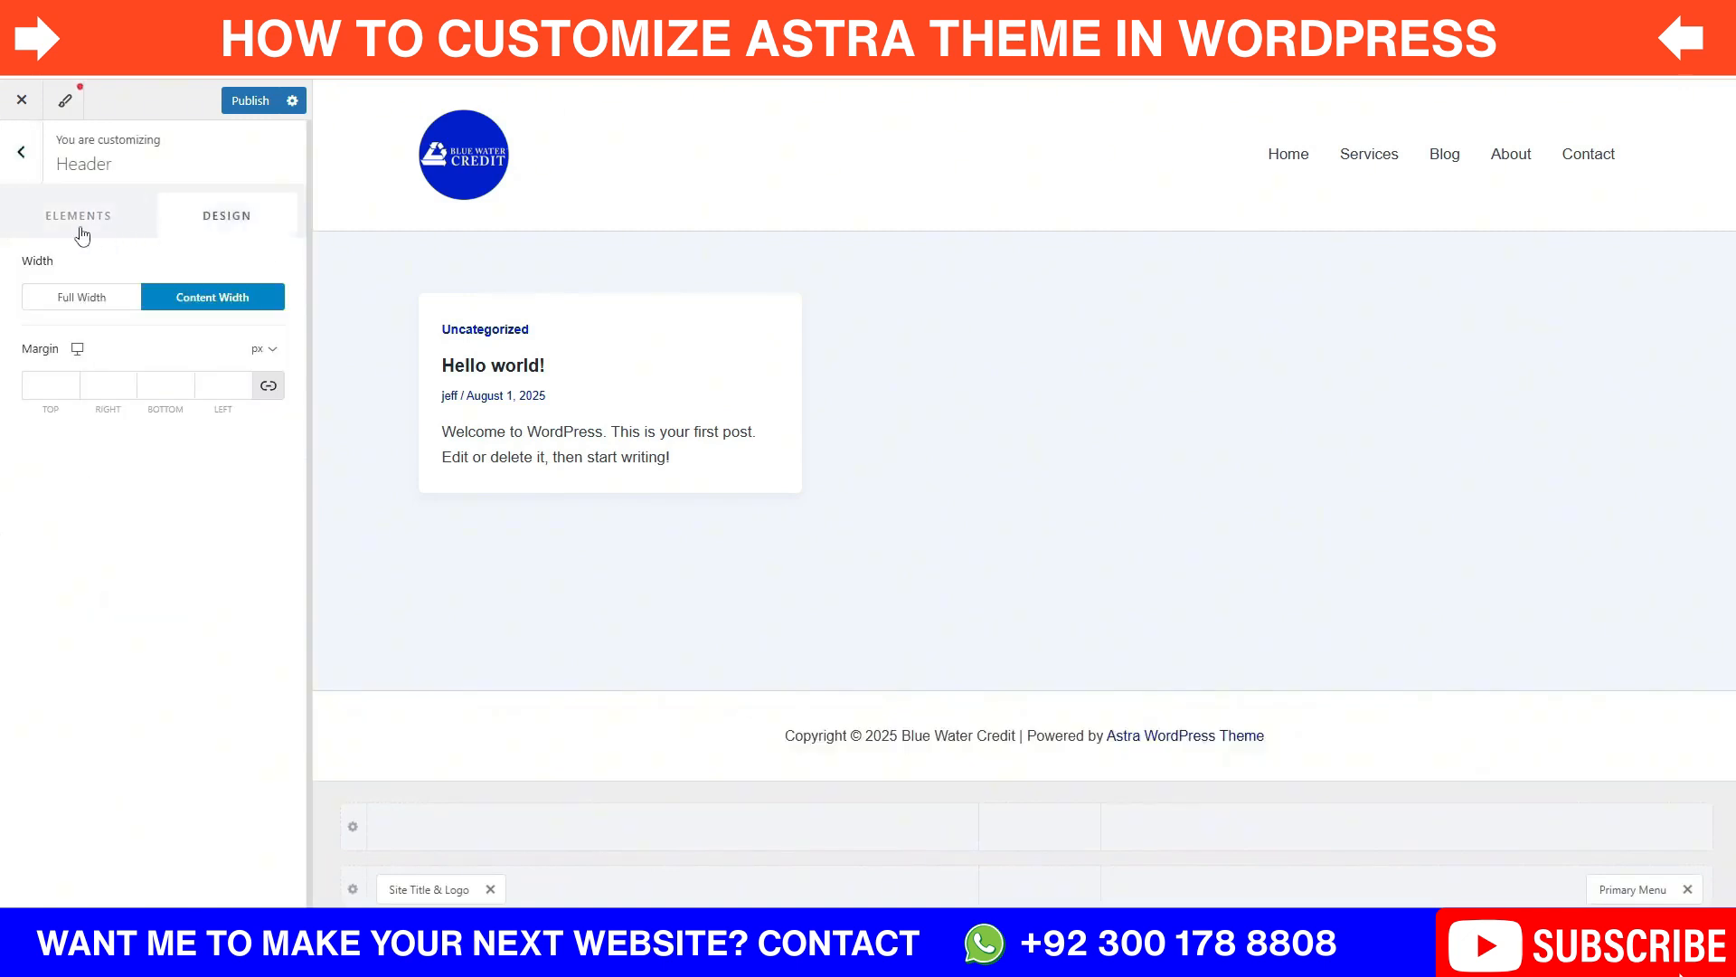
click(78, 230)
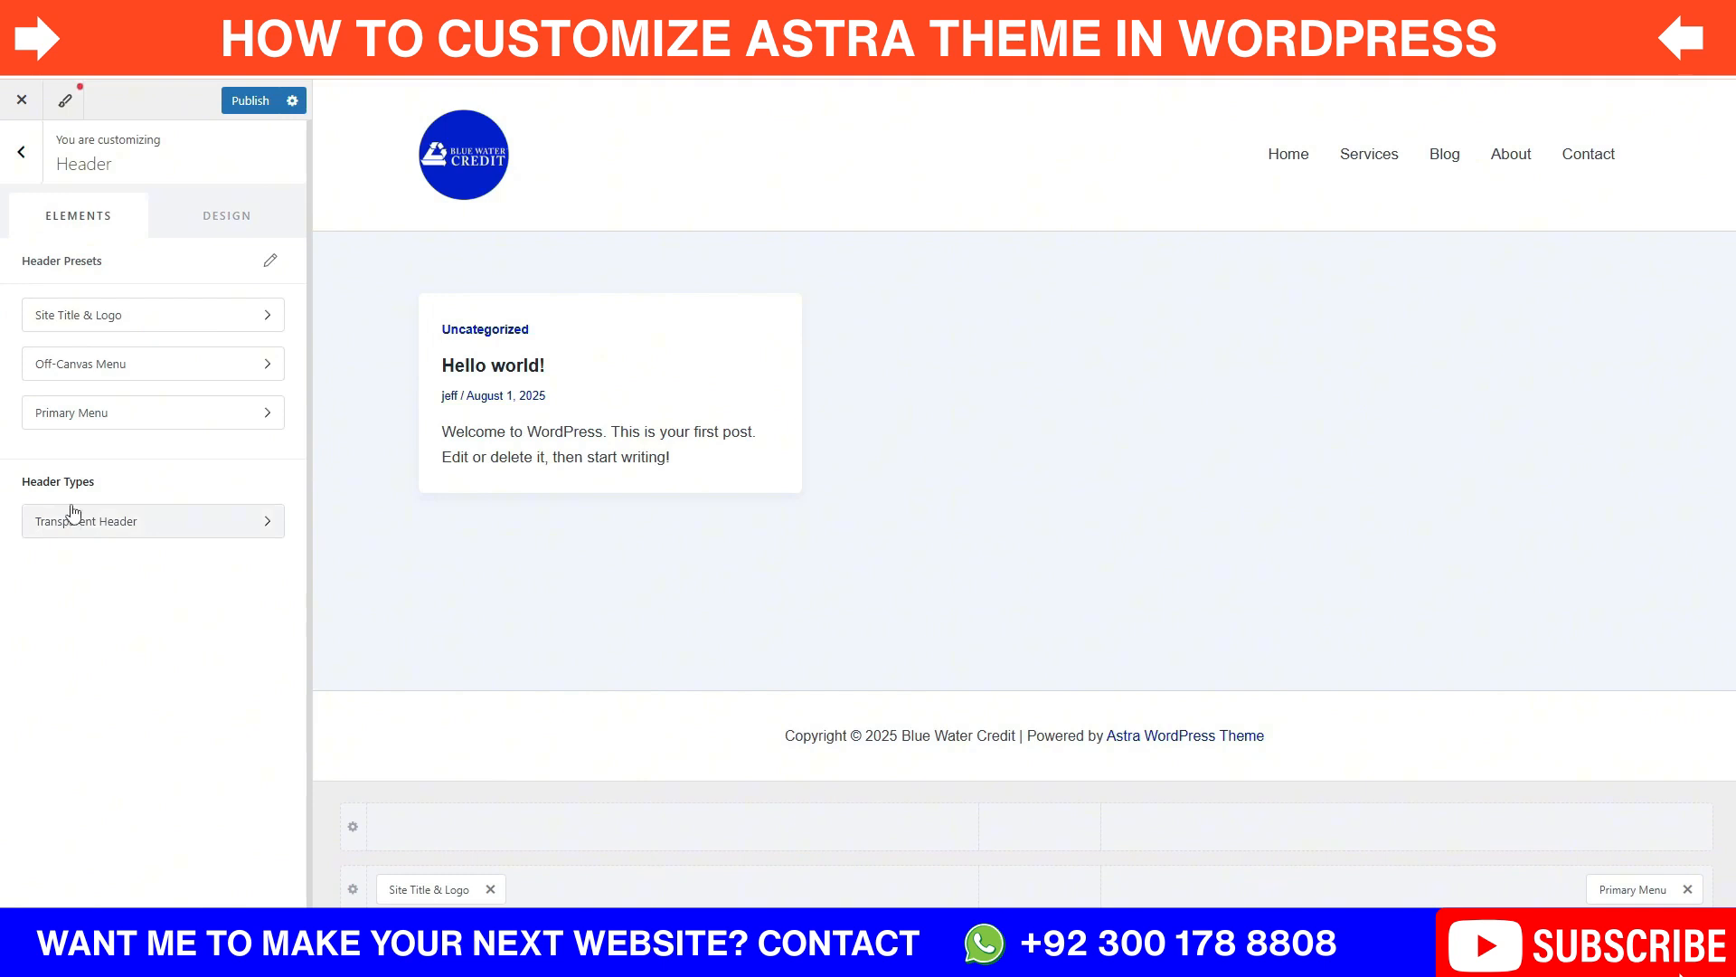
Step: Assign the Main navigation menu to the Off-Canvas Menu location and return to the main customizer list
click(90, 373)
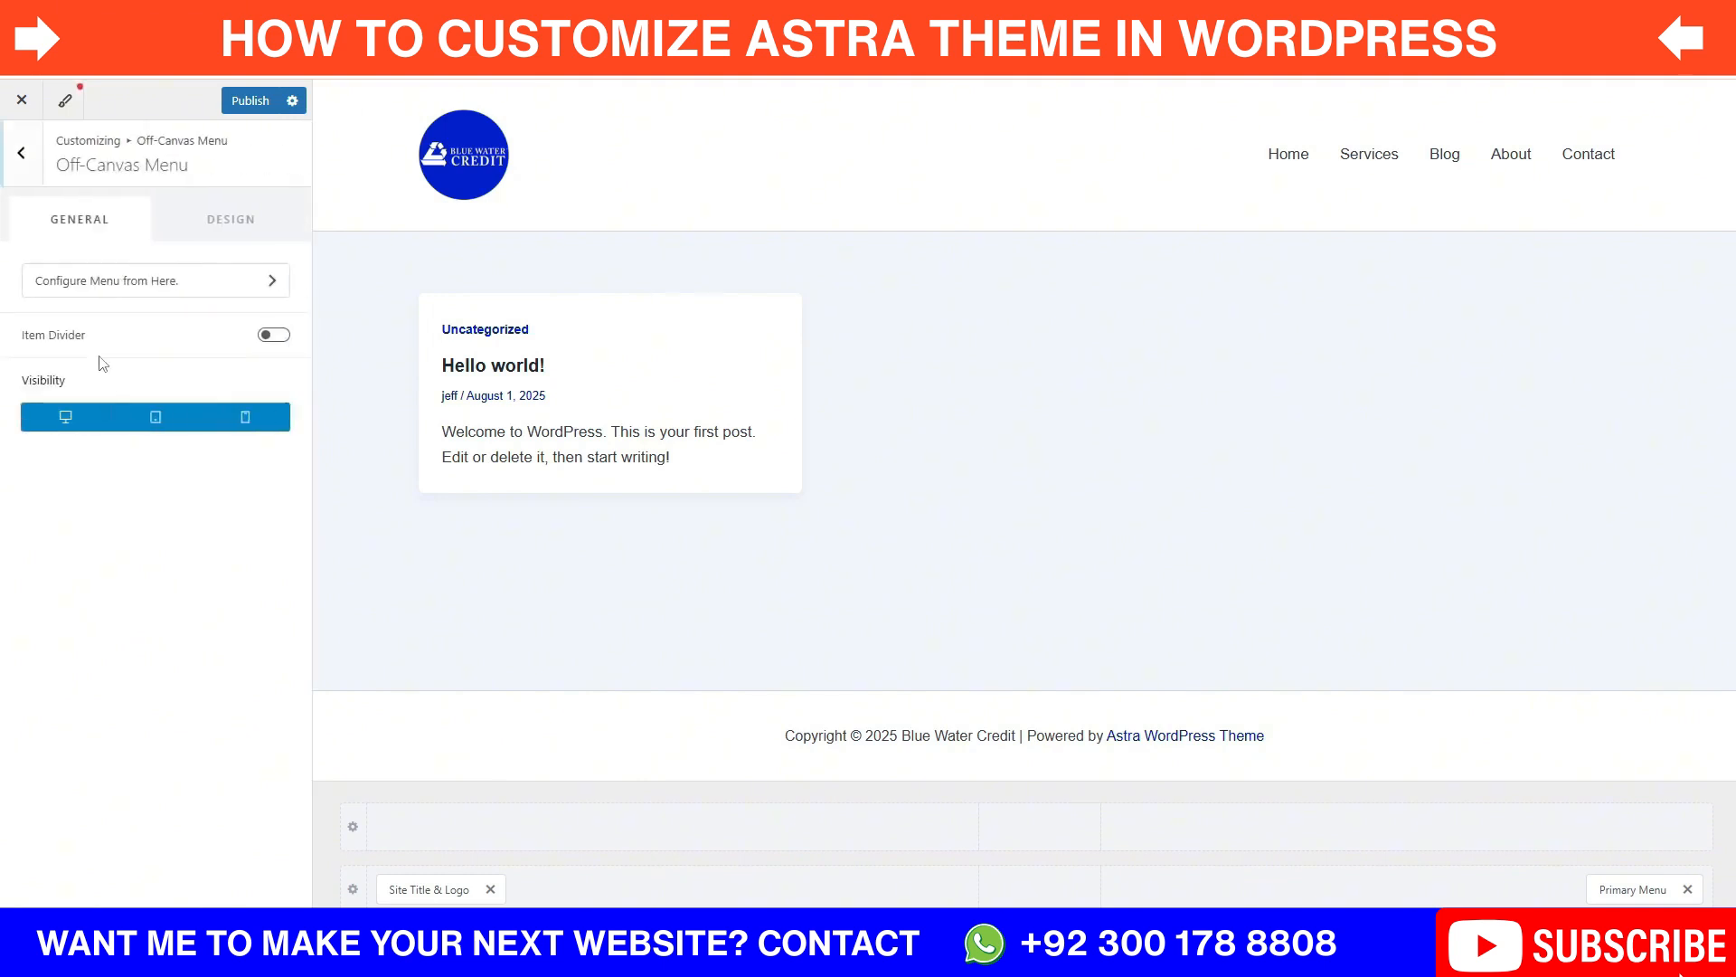
click(128, 286)
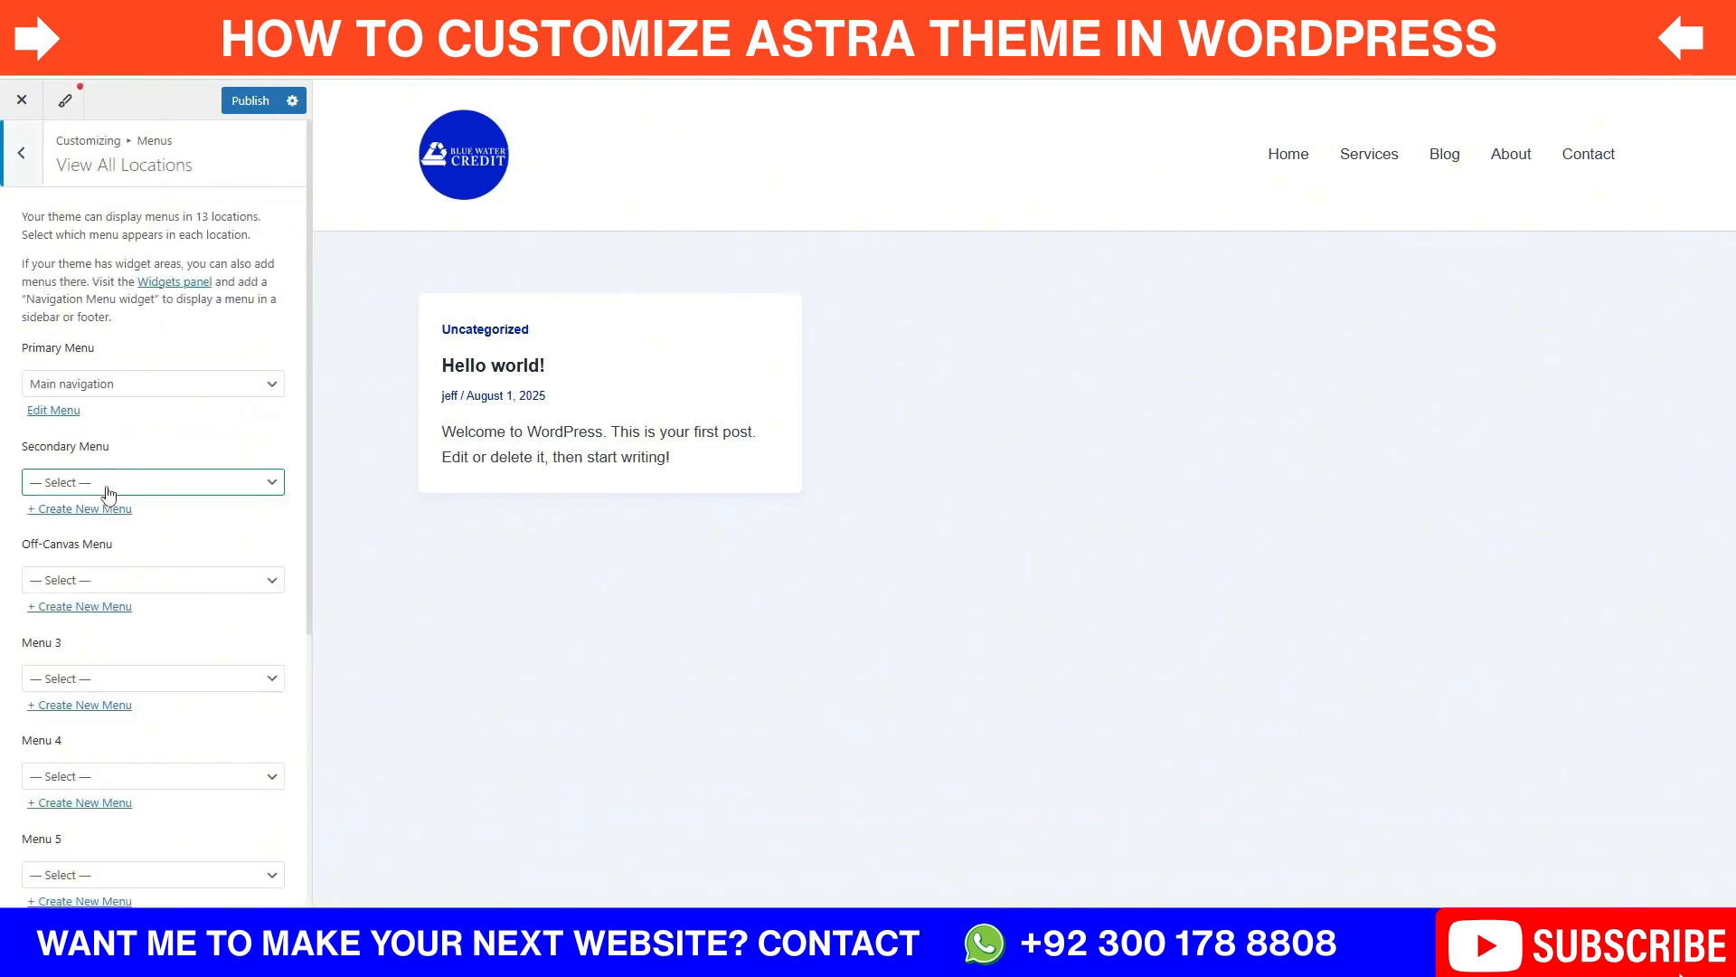
click(149, 580)
click(147, 624)
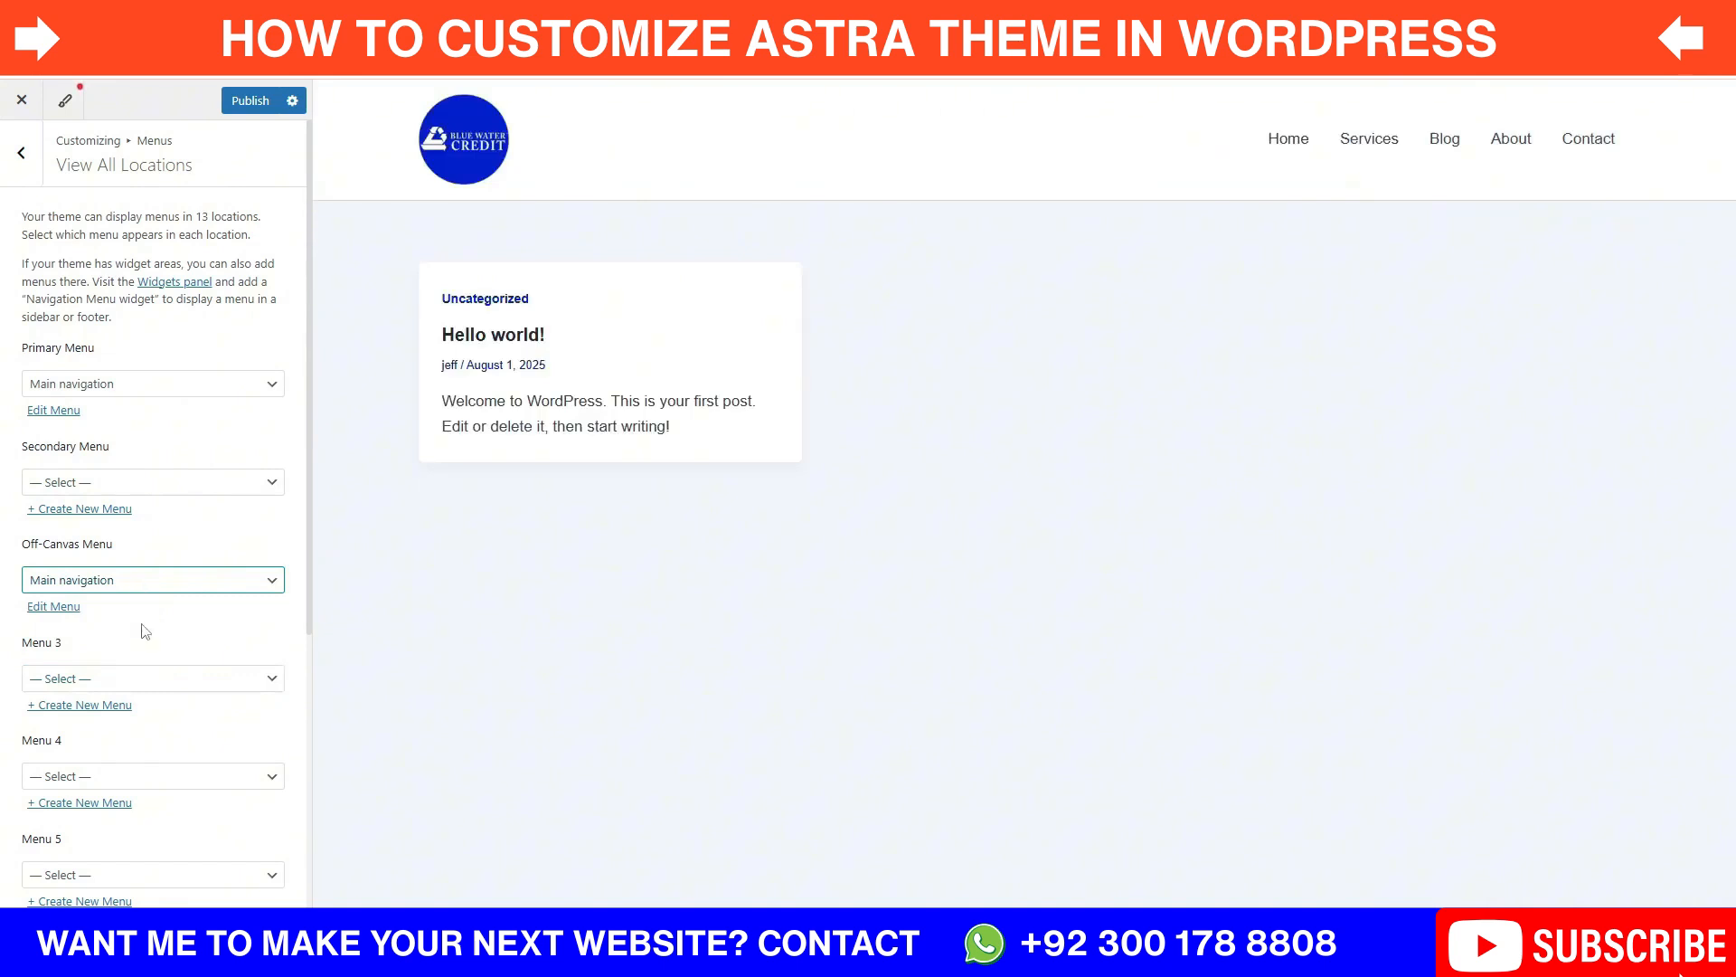
click(29, 175)
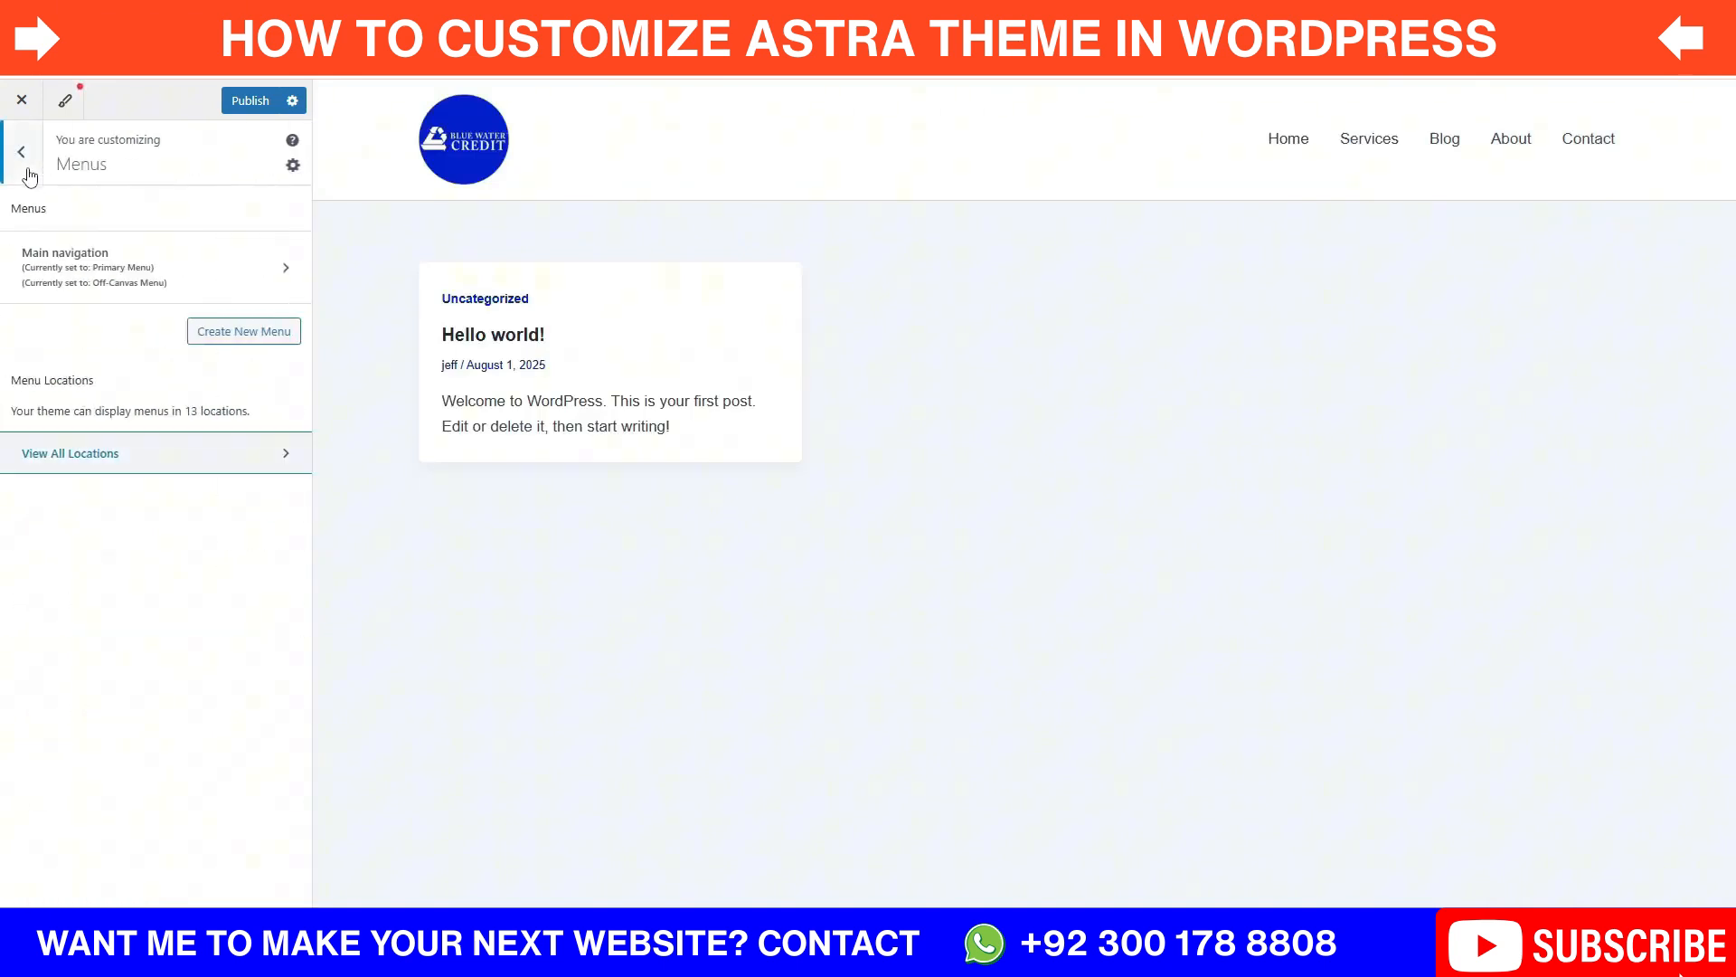
click(28, 172)
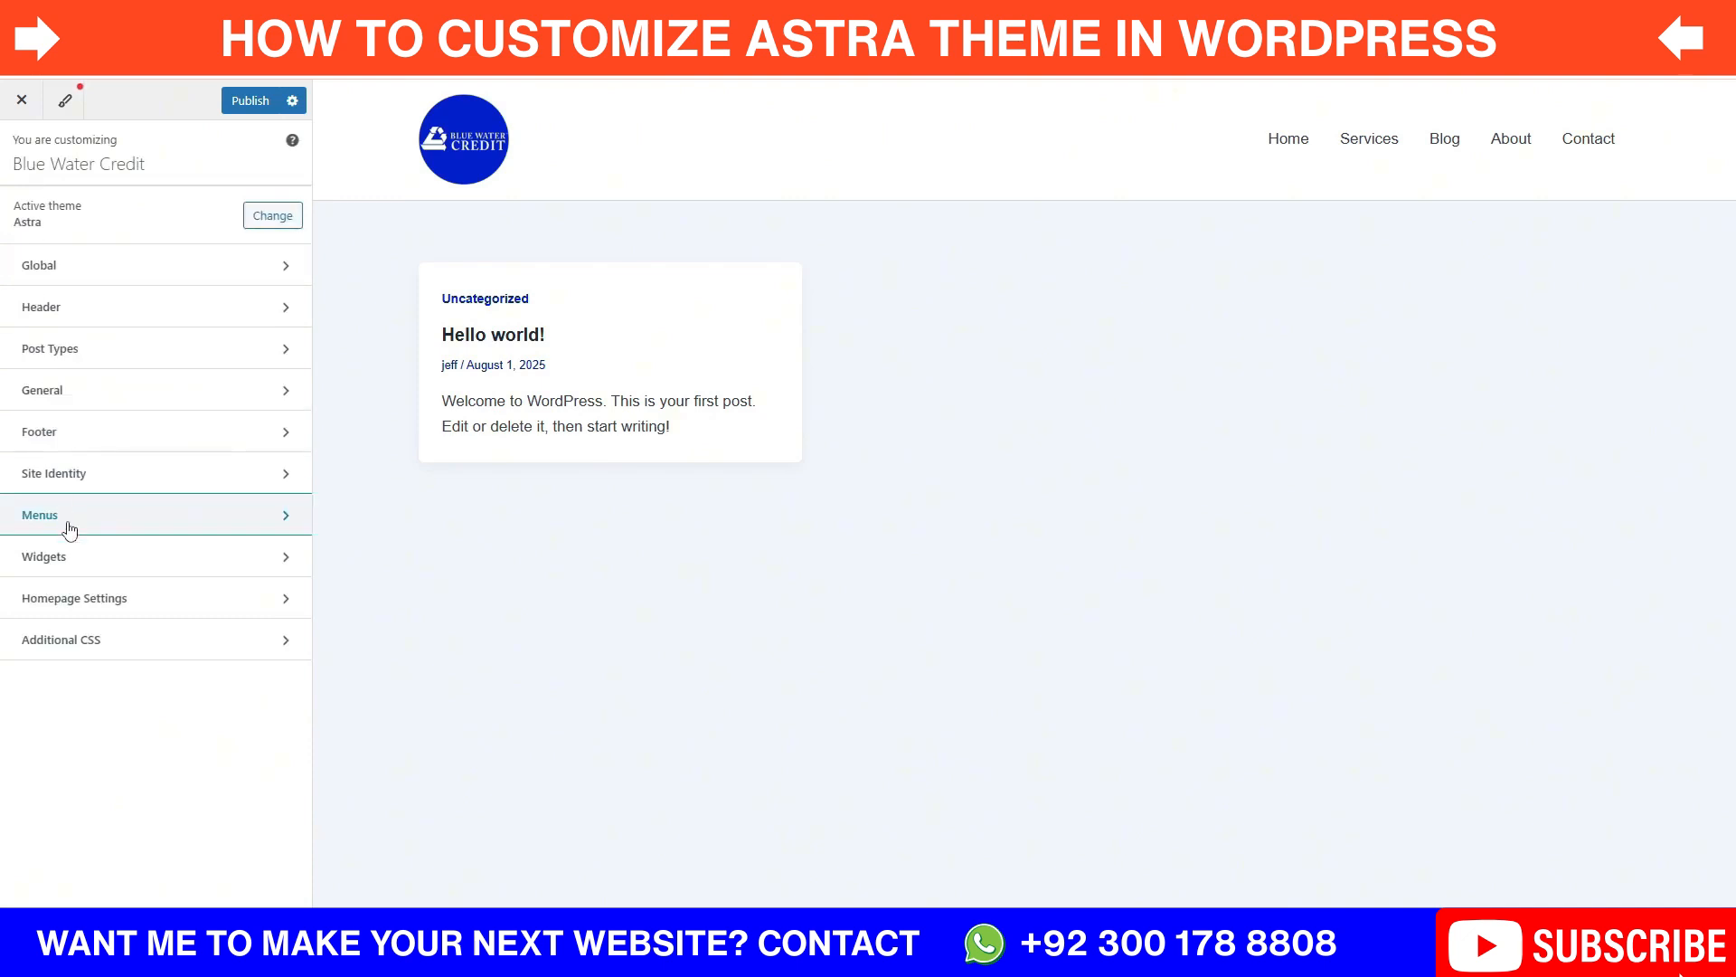
Step: Try enabling the transparent header on the complete website
click(85, 319)
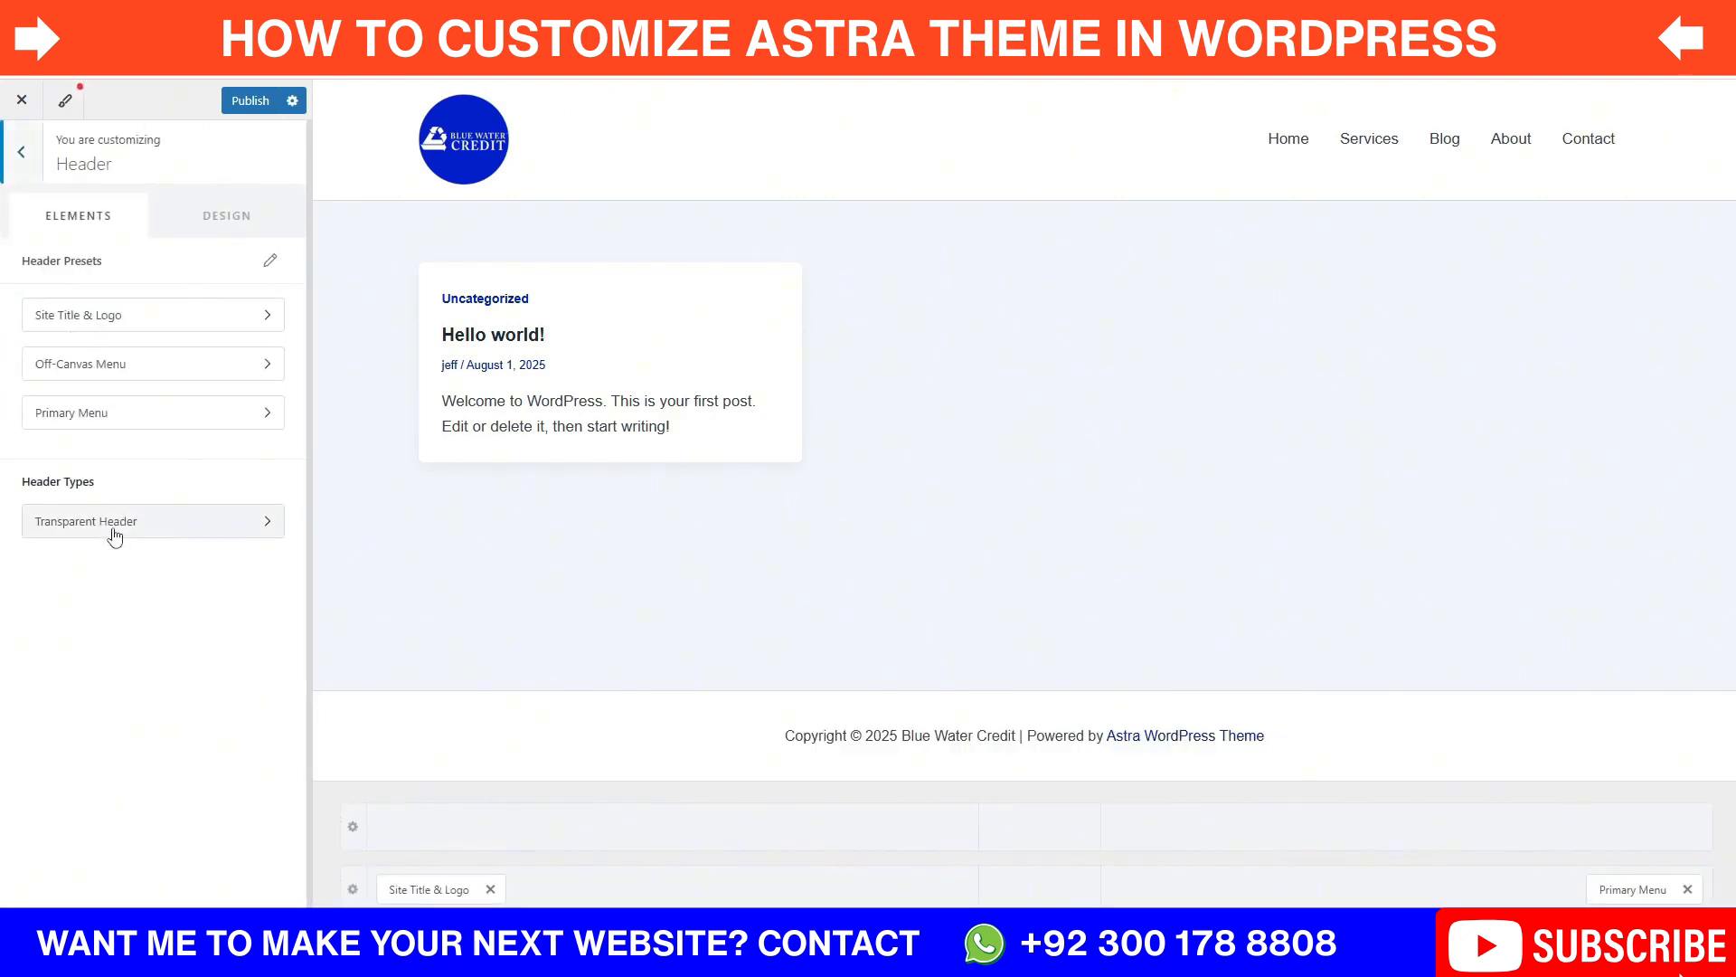
click(115, 524)
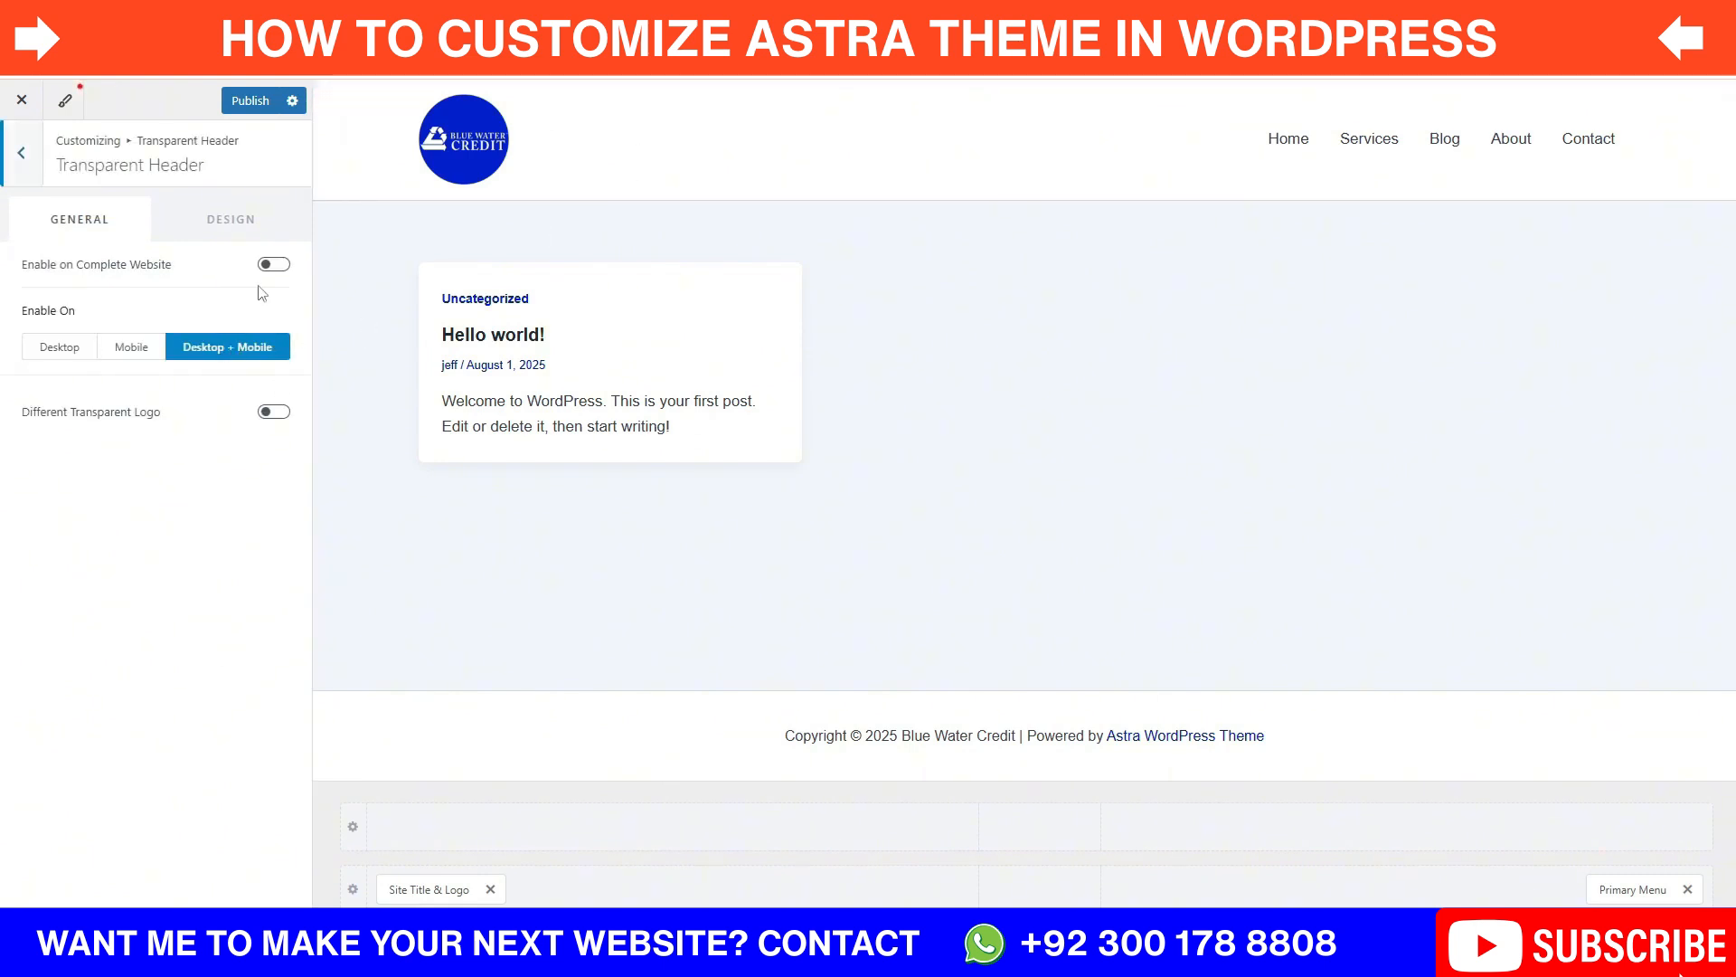
click(285, 267)
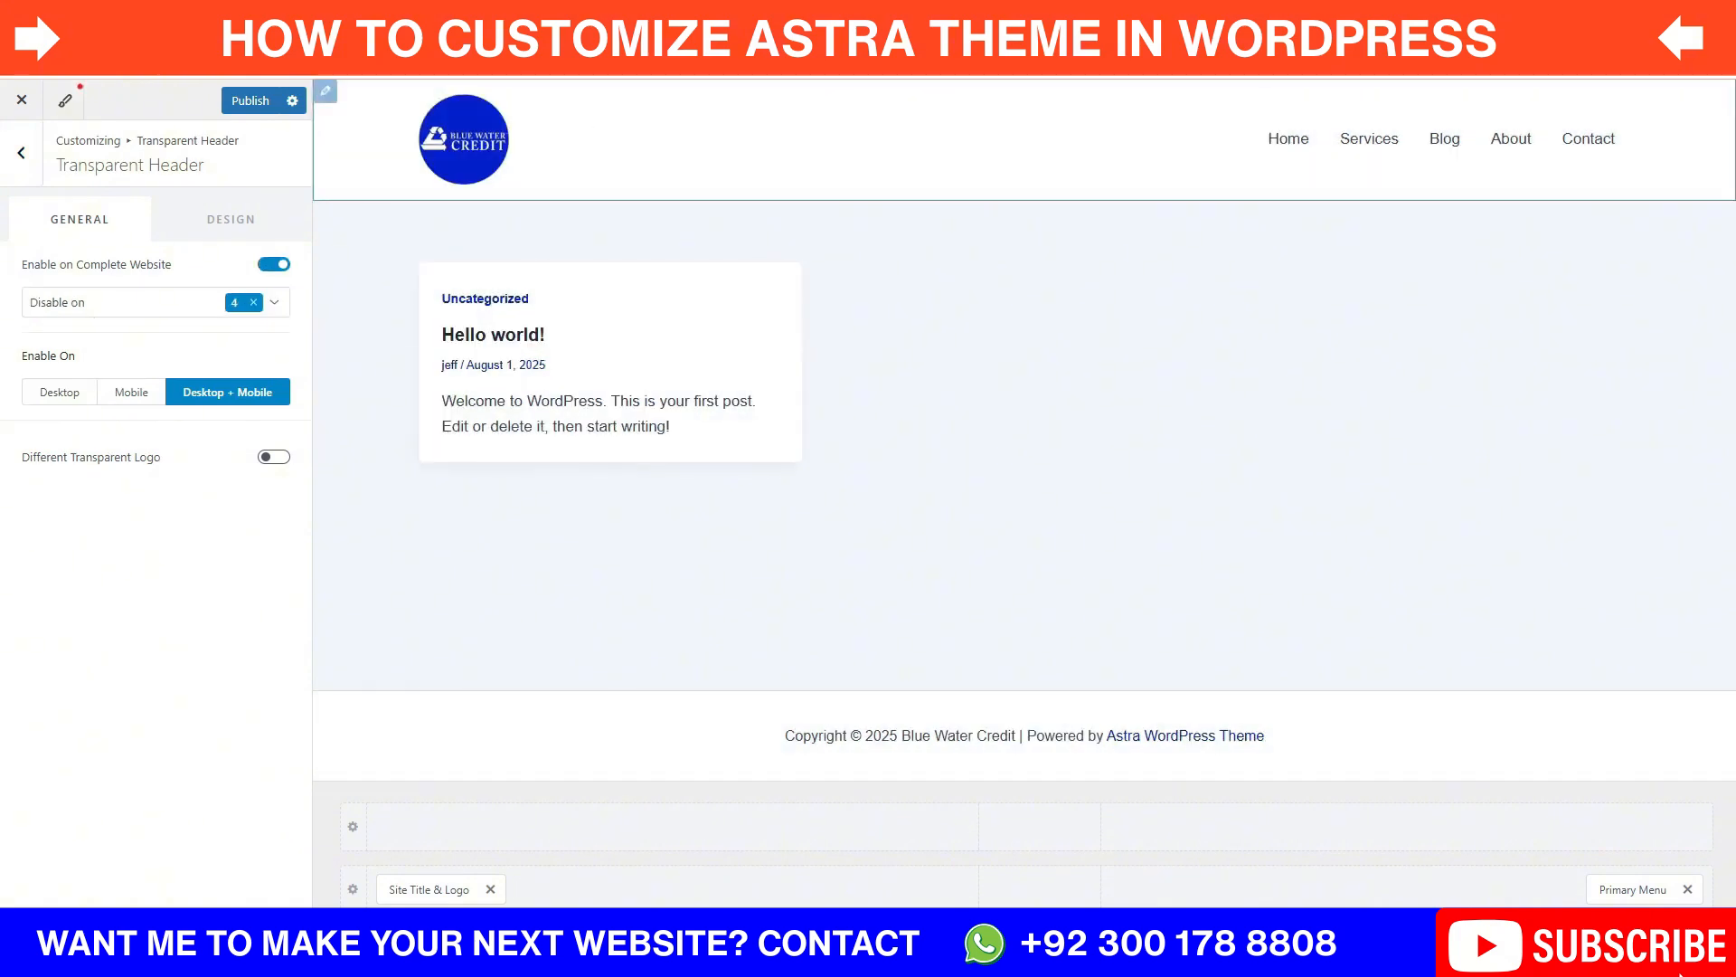
click(270, 265)
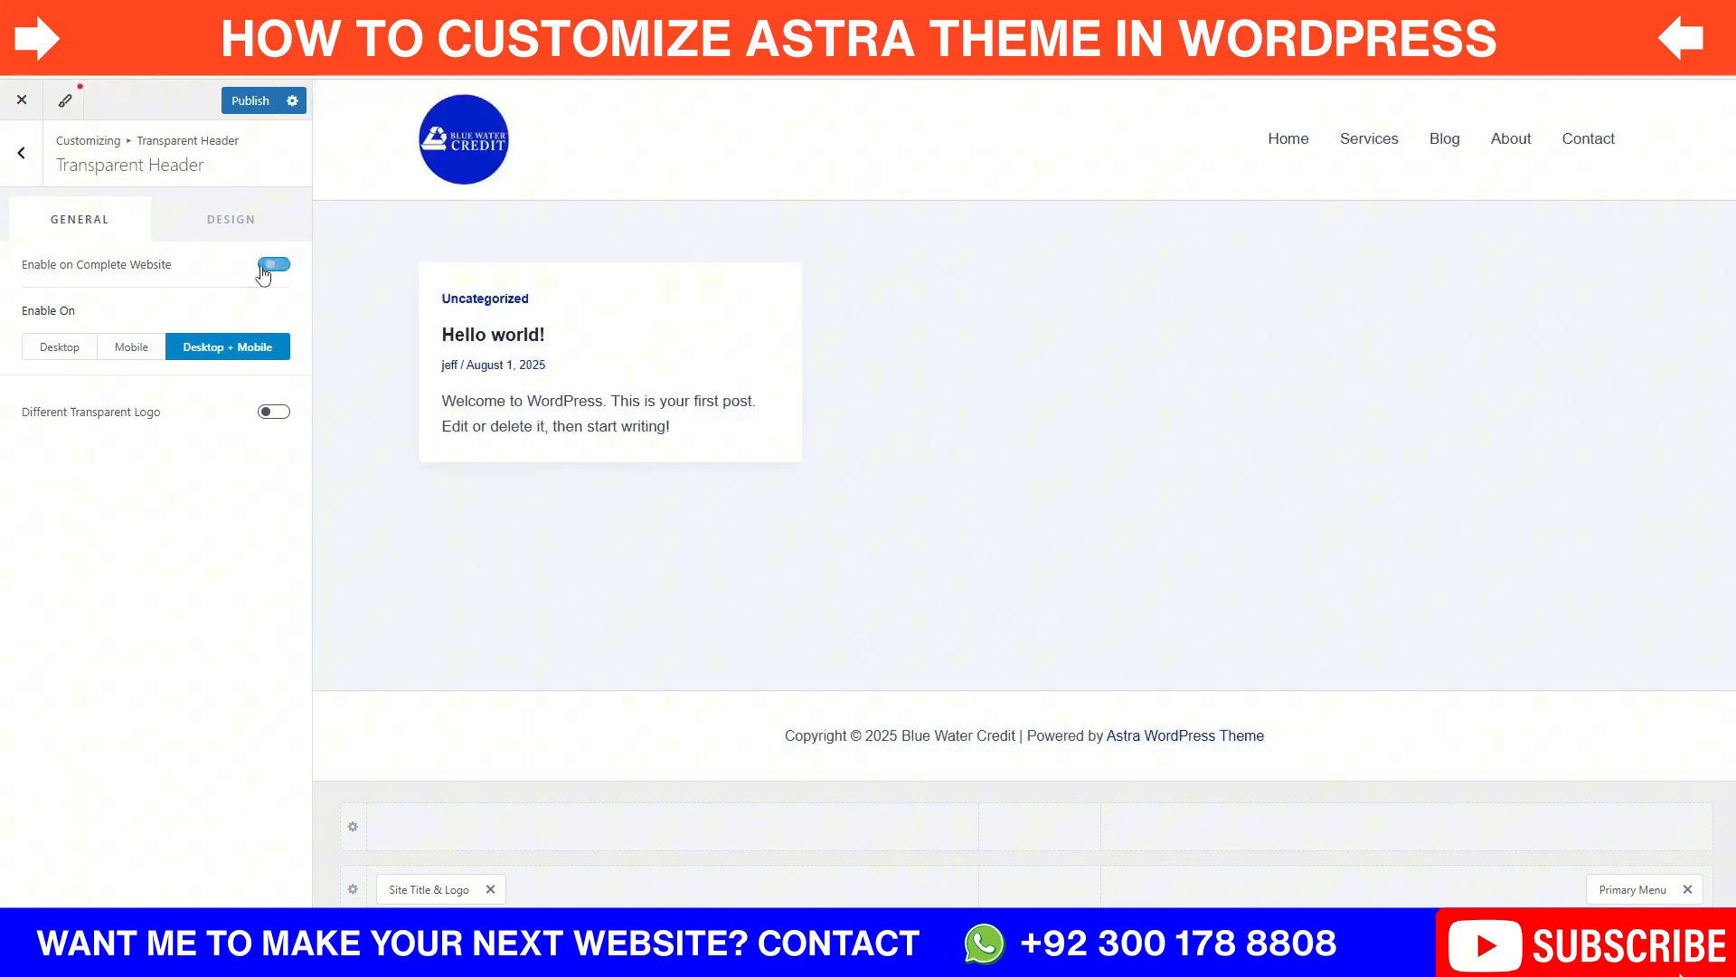
click(25, 167)
click(25, 168)
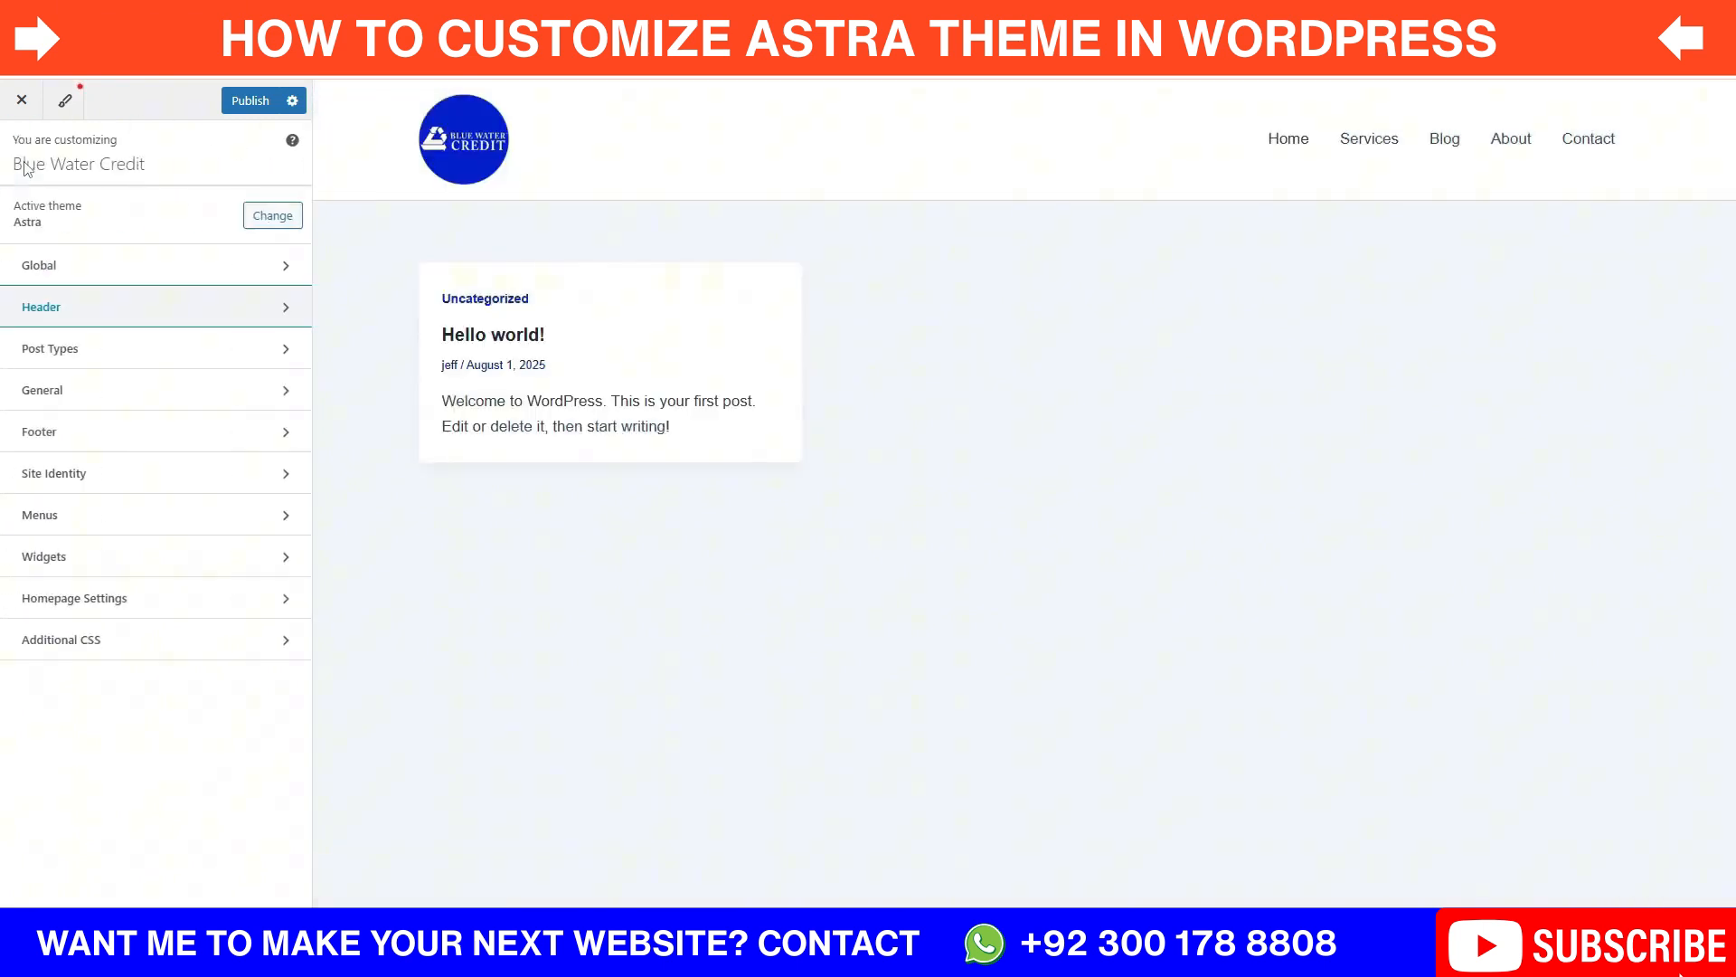
Step: Review the Post Types section, and the Breadcrumb and Sidebar options in the General section
click(60, 366)
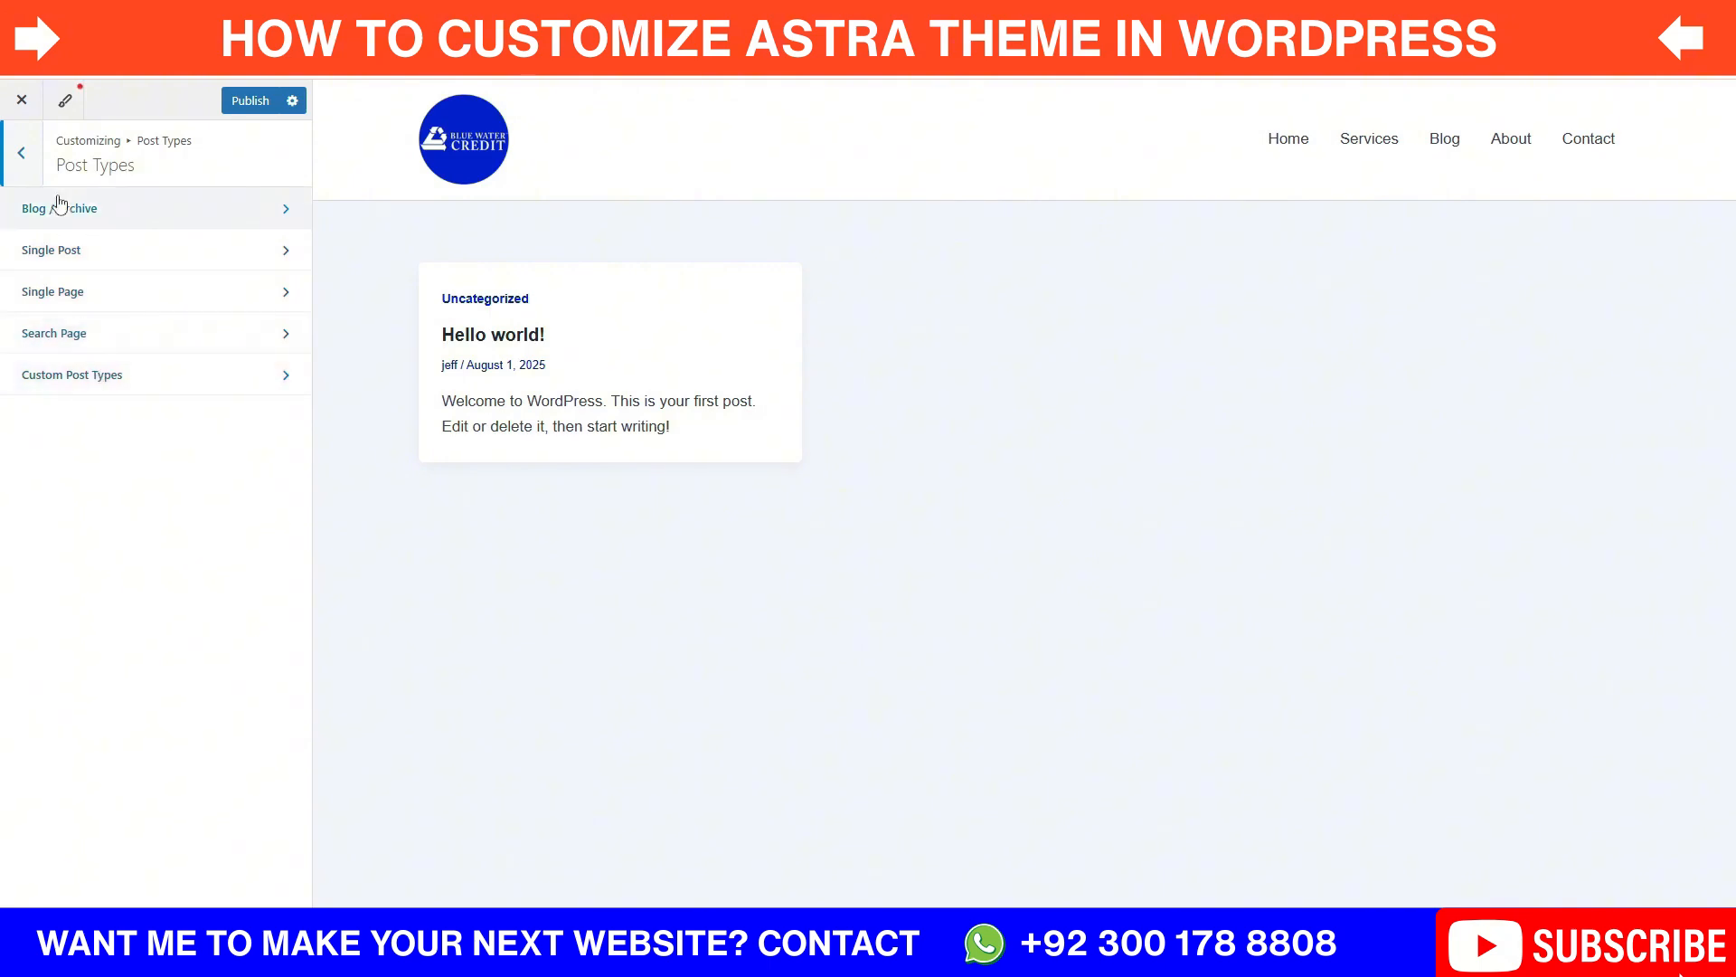
click(34, 167)
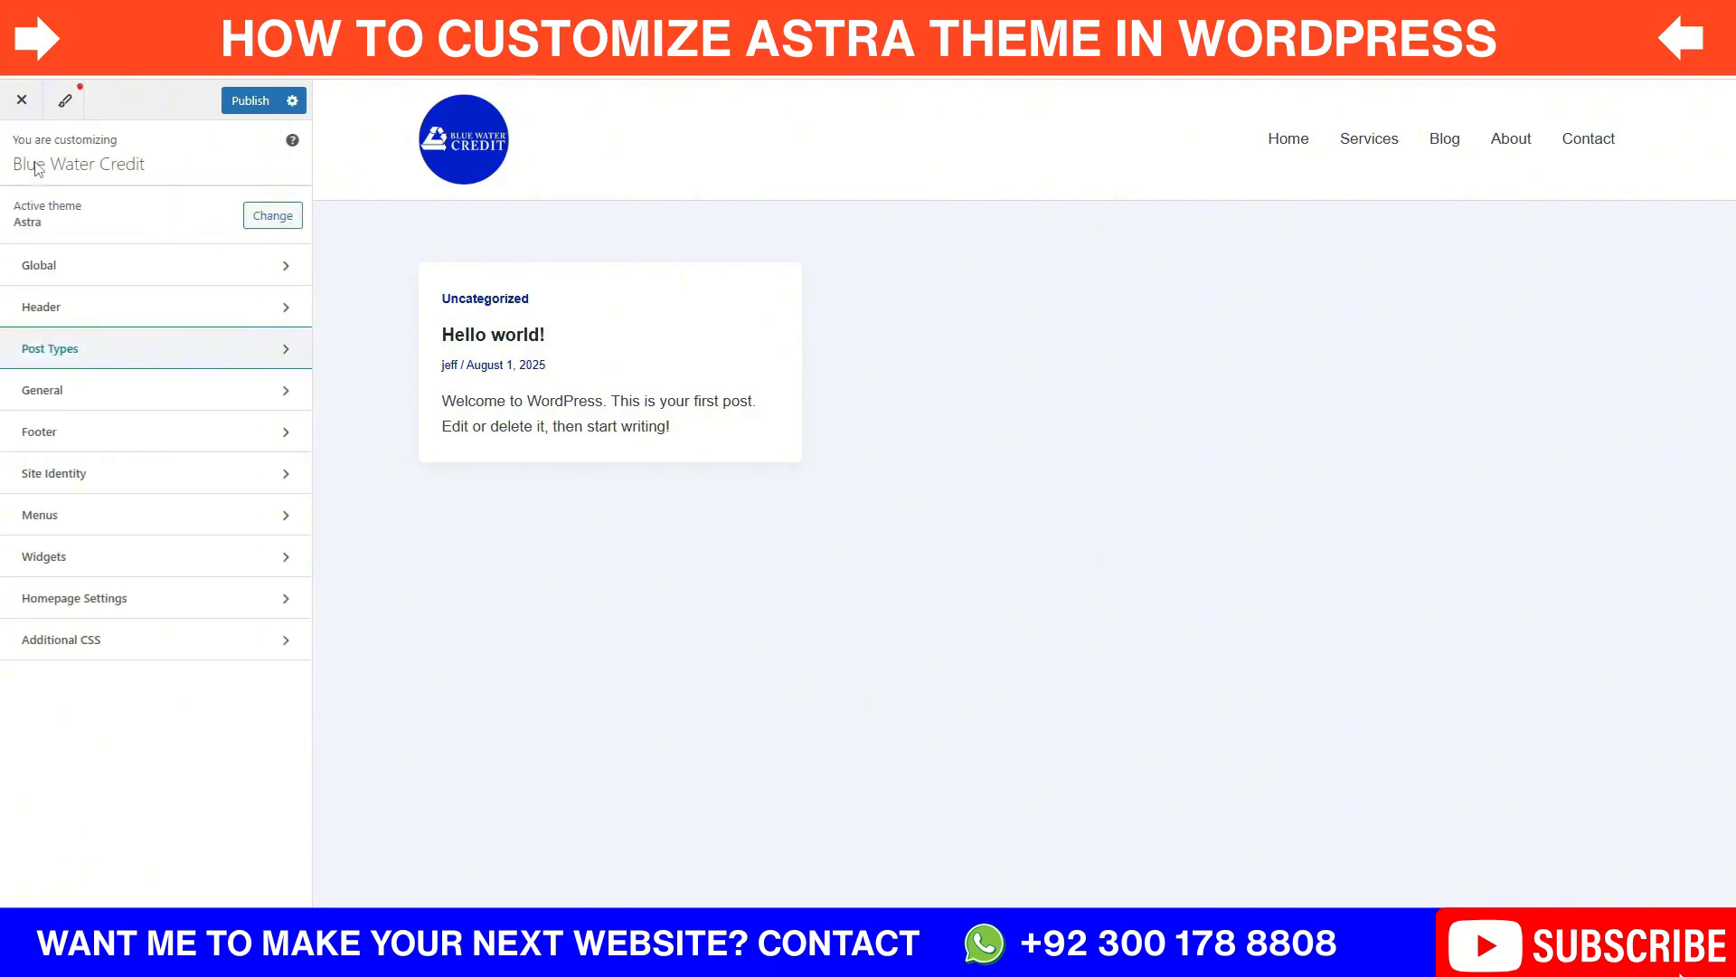
click(74, 404)
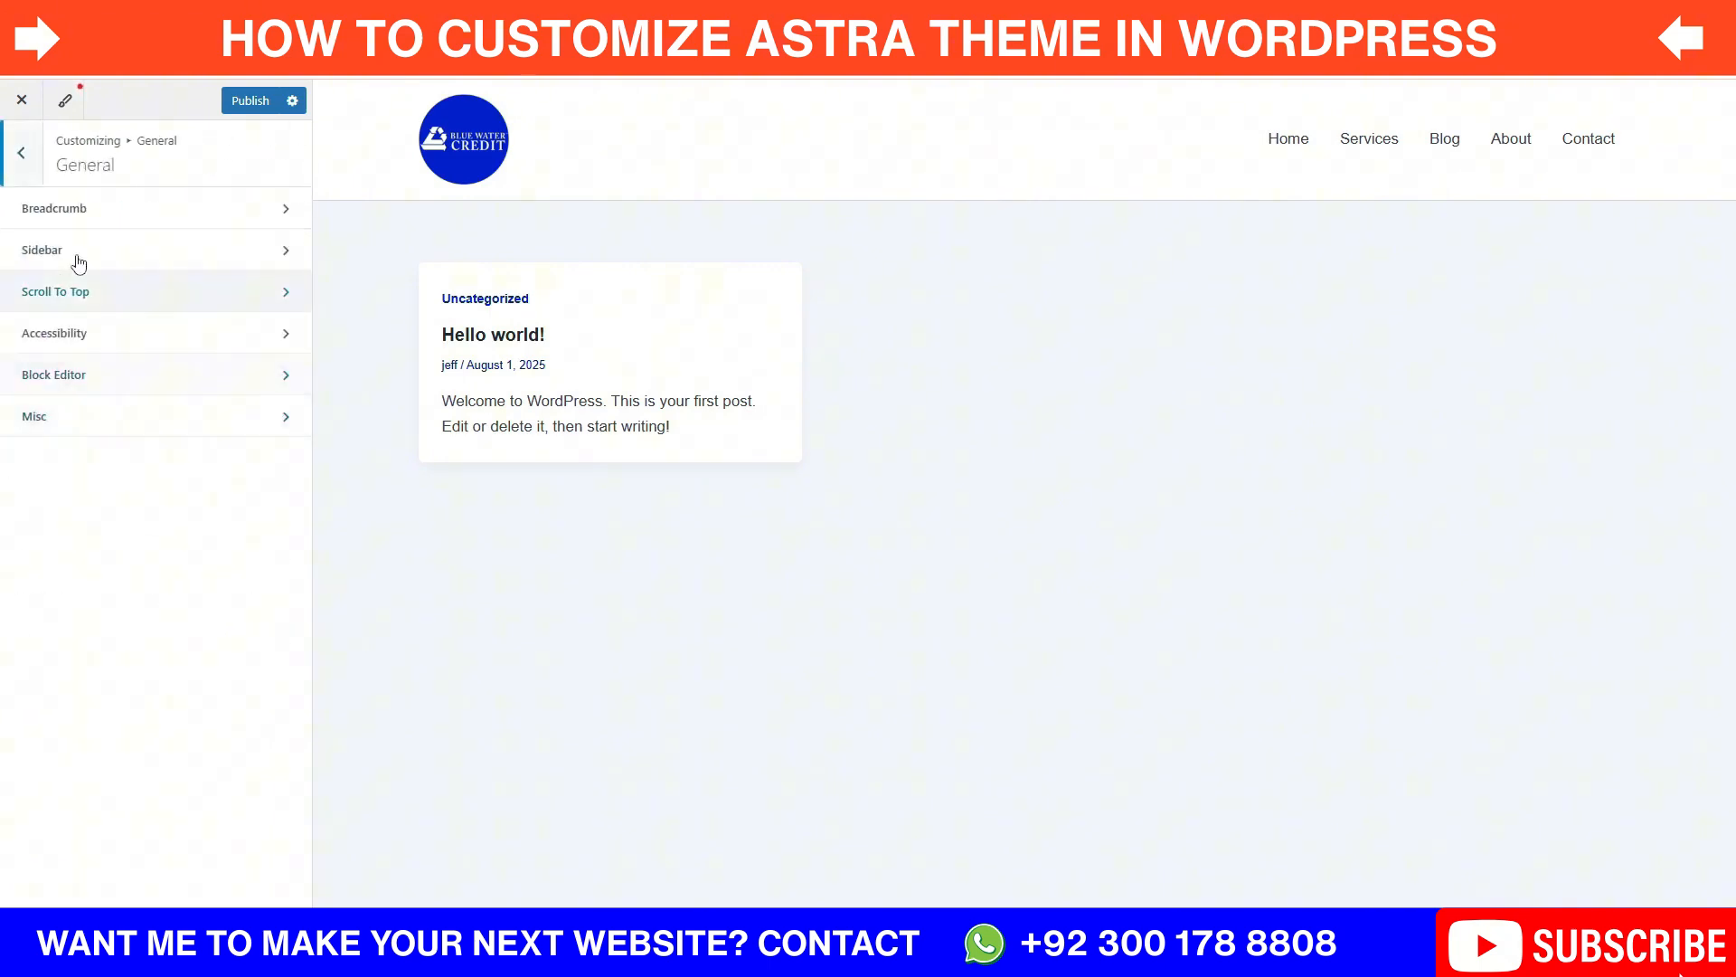
click(78, 227)
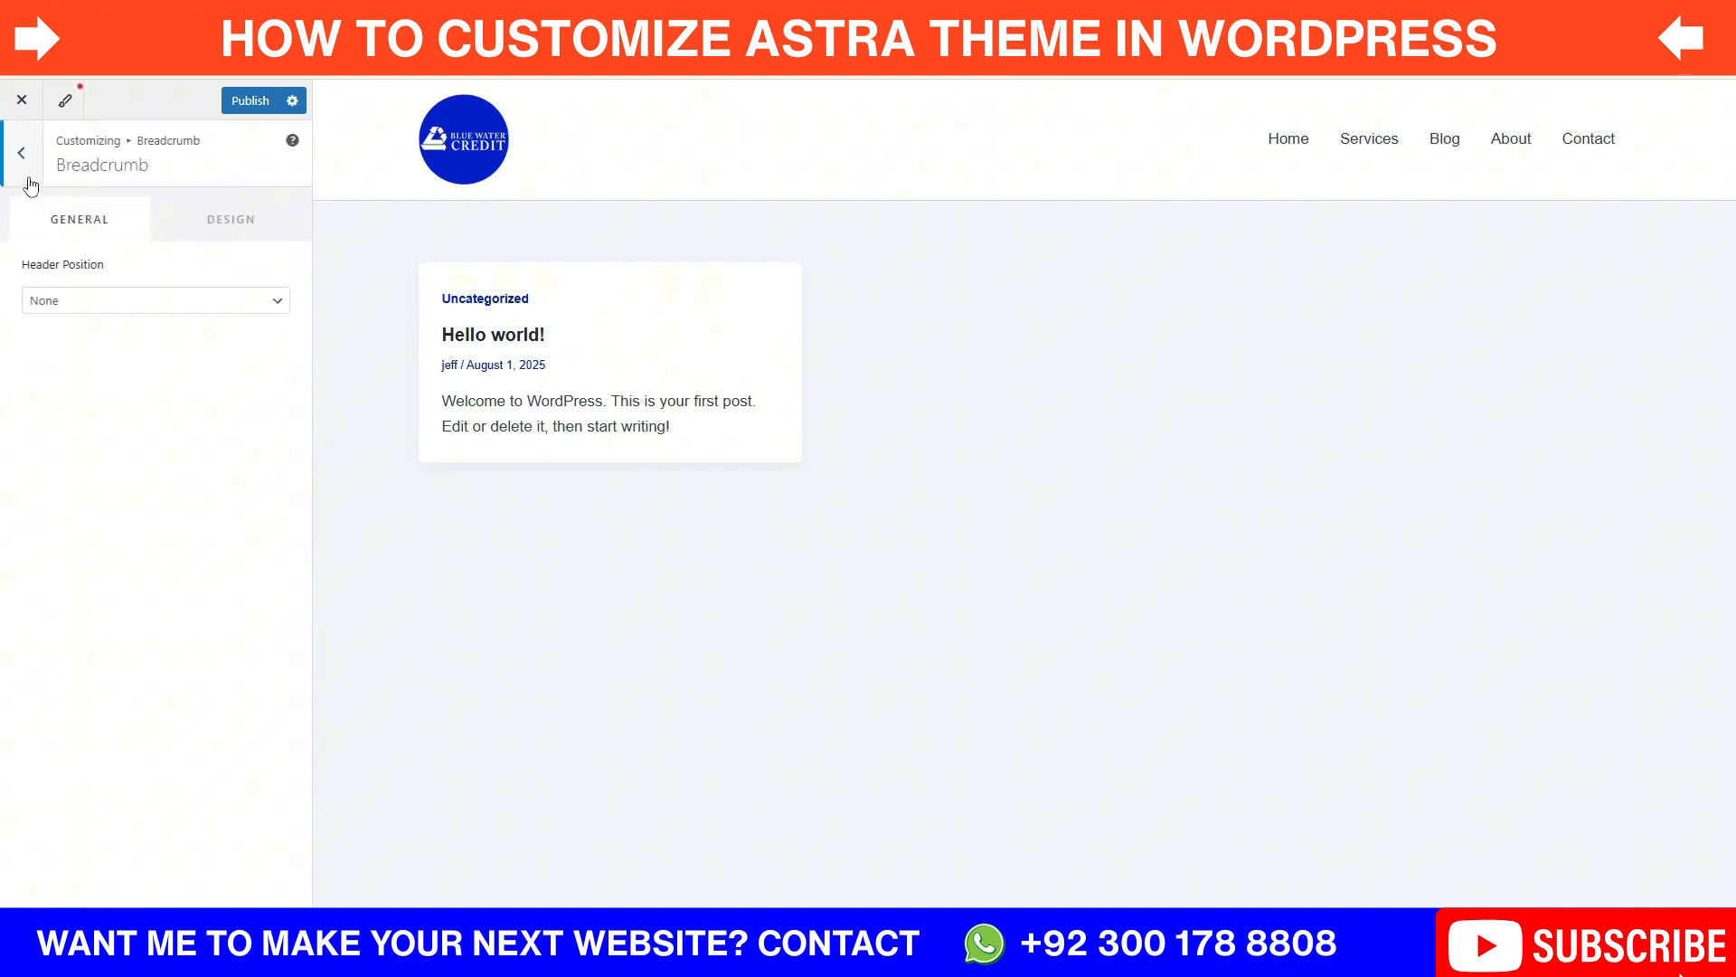
click(31, 183)
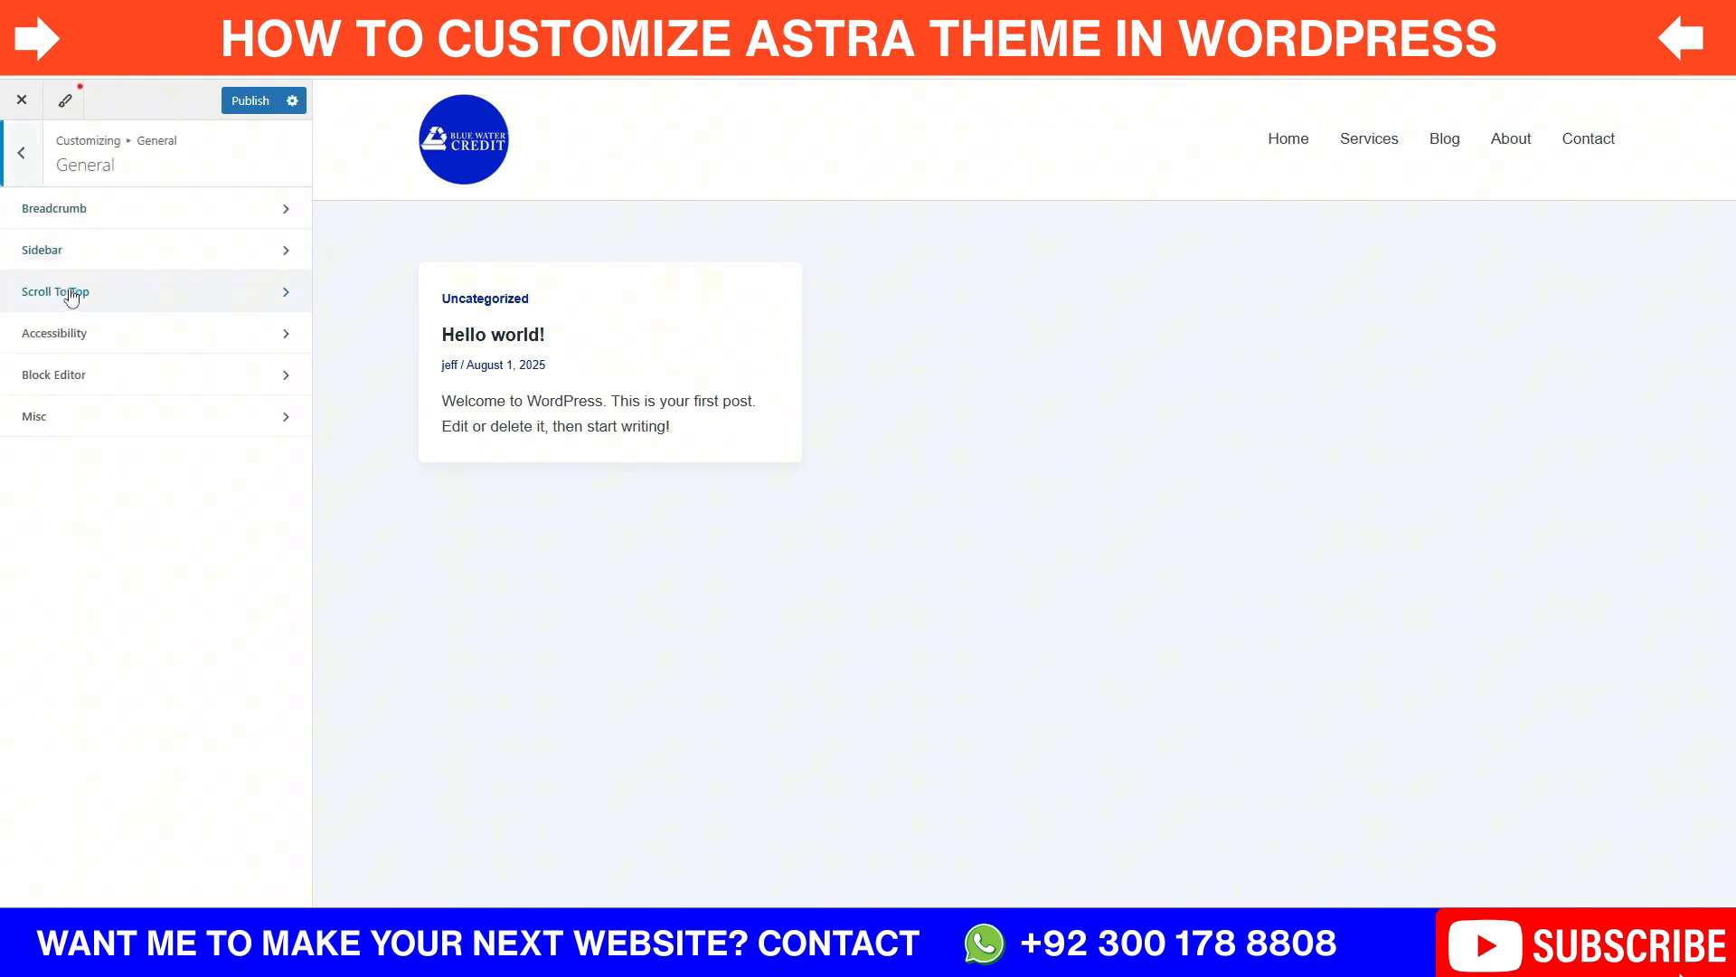
click(113, 256)
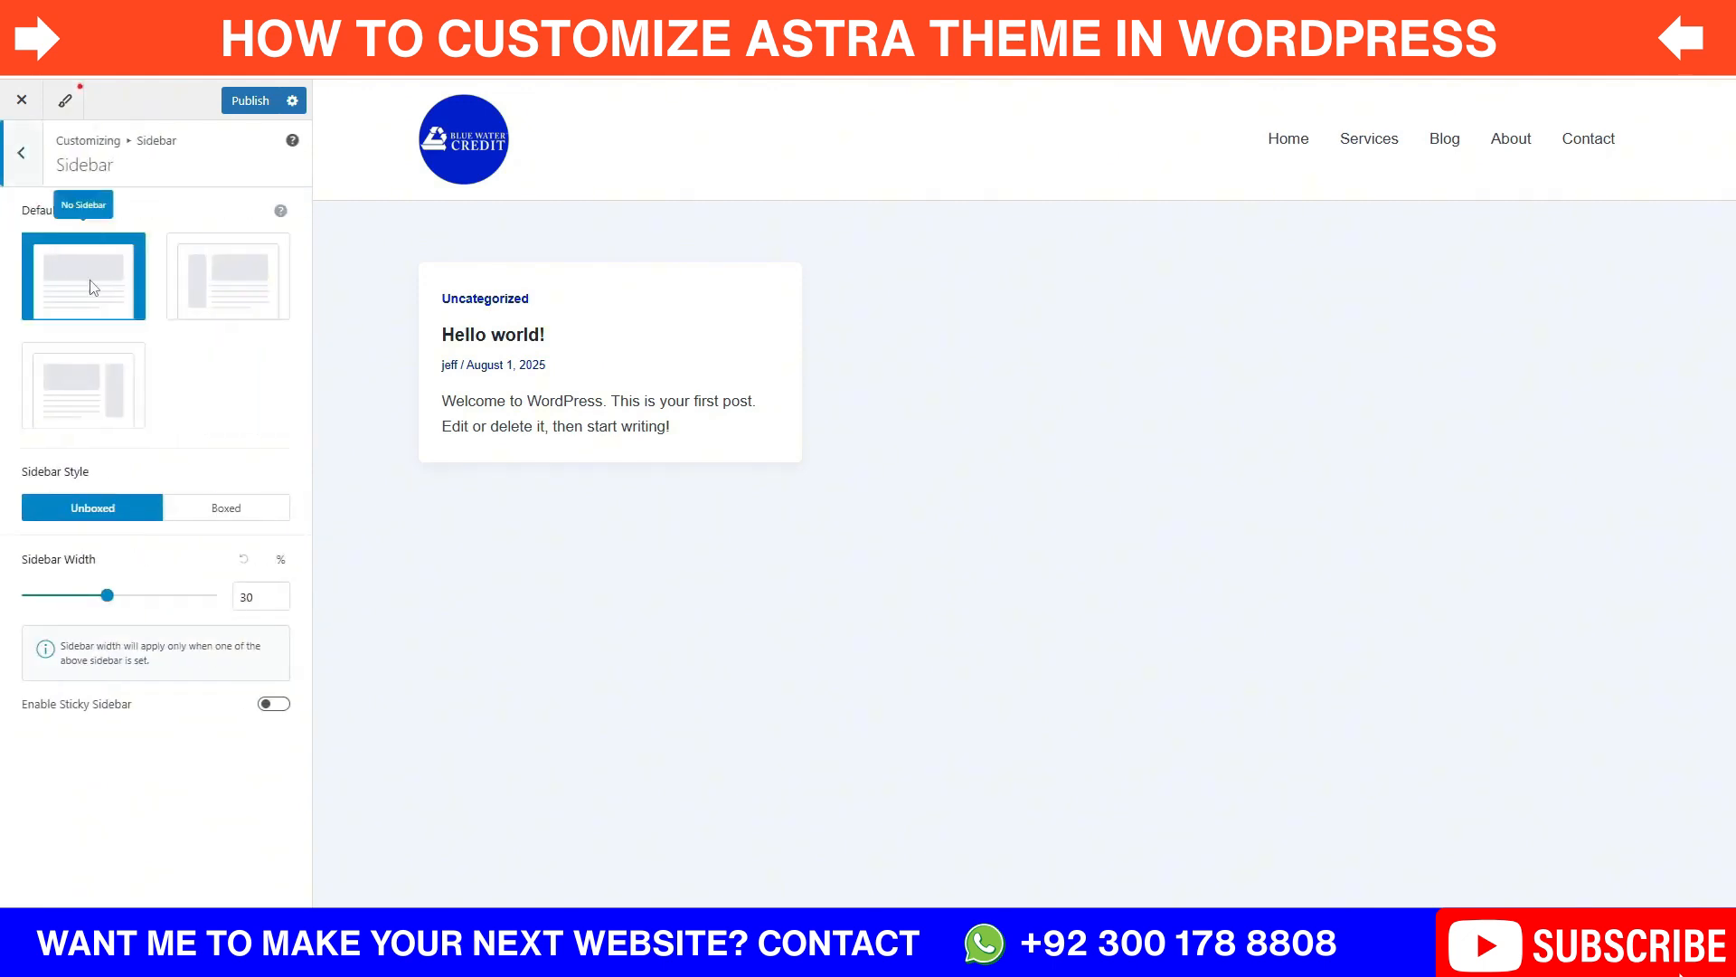
click(18, 181)
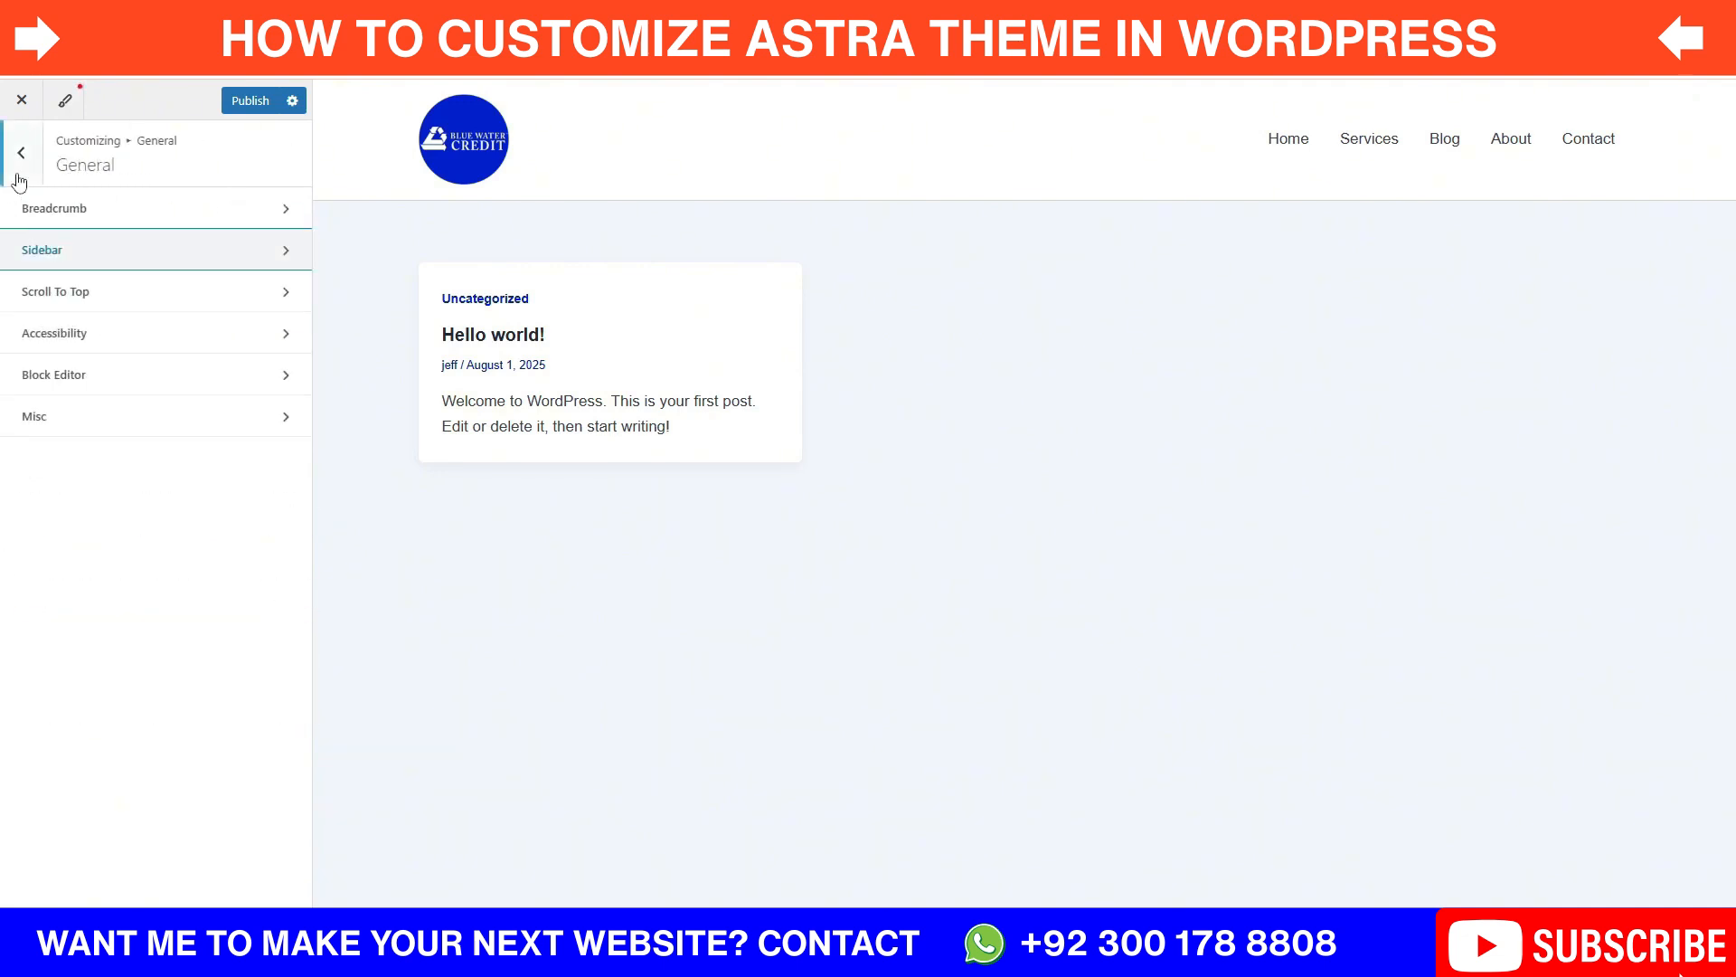
Step: Review the Scroll To Top, Accessibility and Misc options, and return to the main customizer list
click(72, 309)
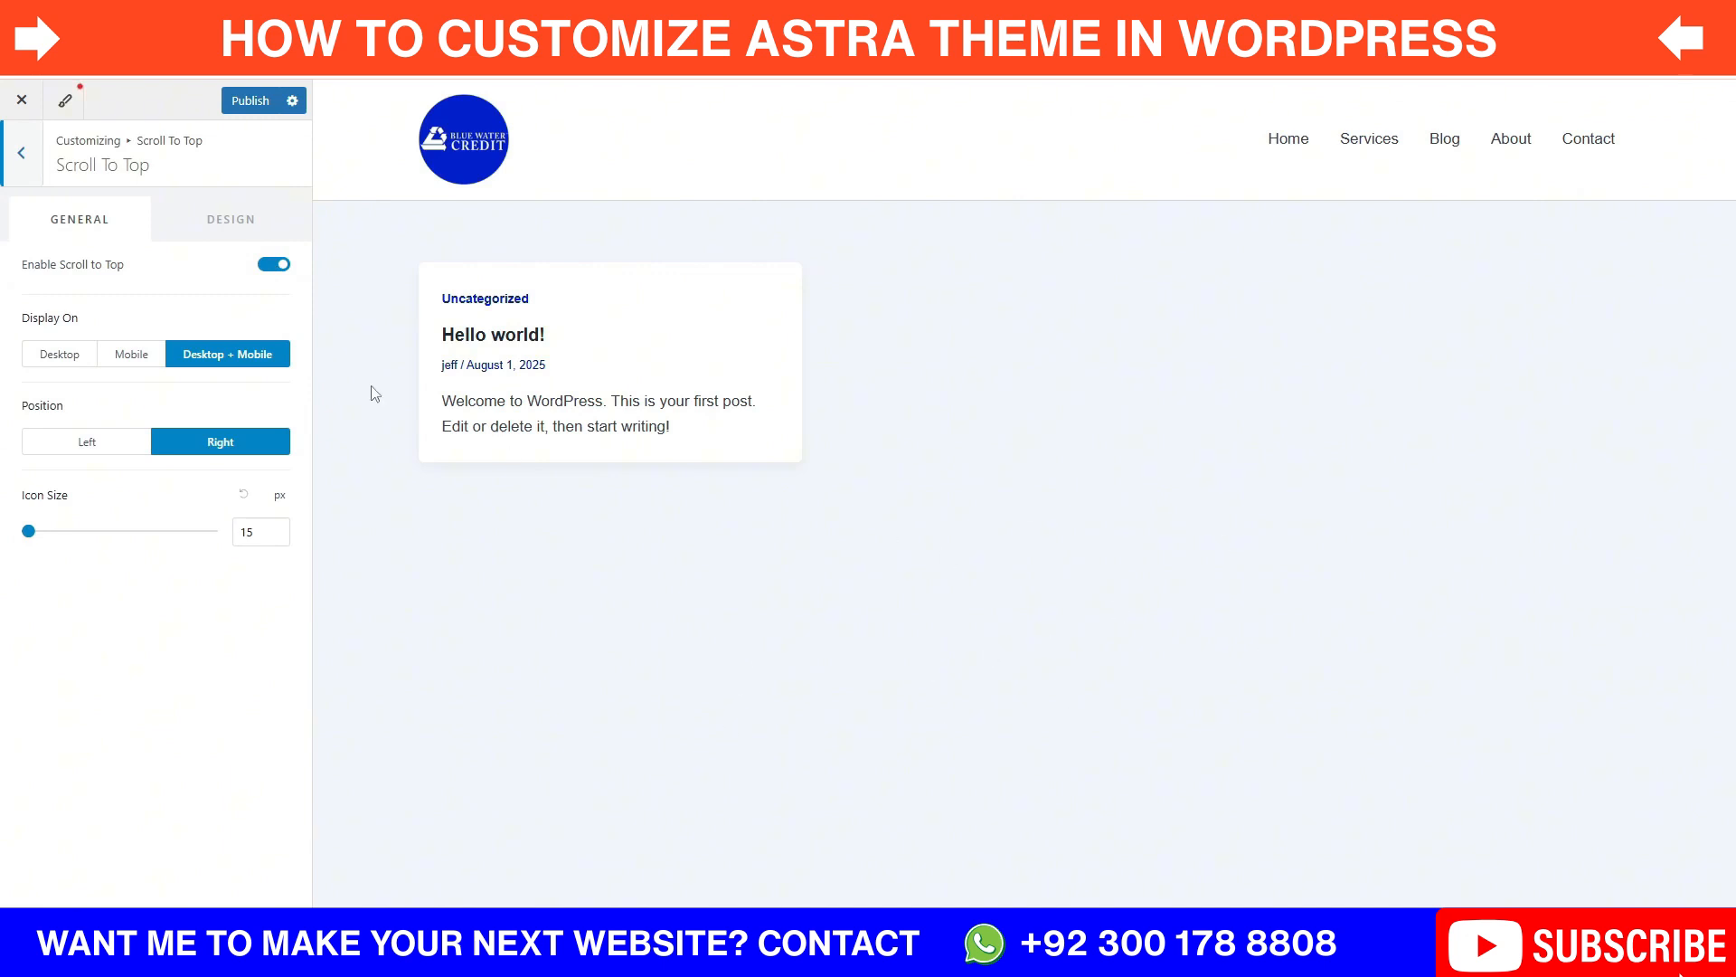
click(23, 167)
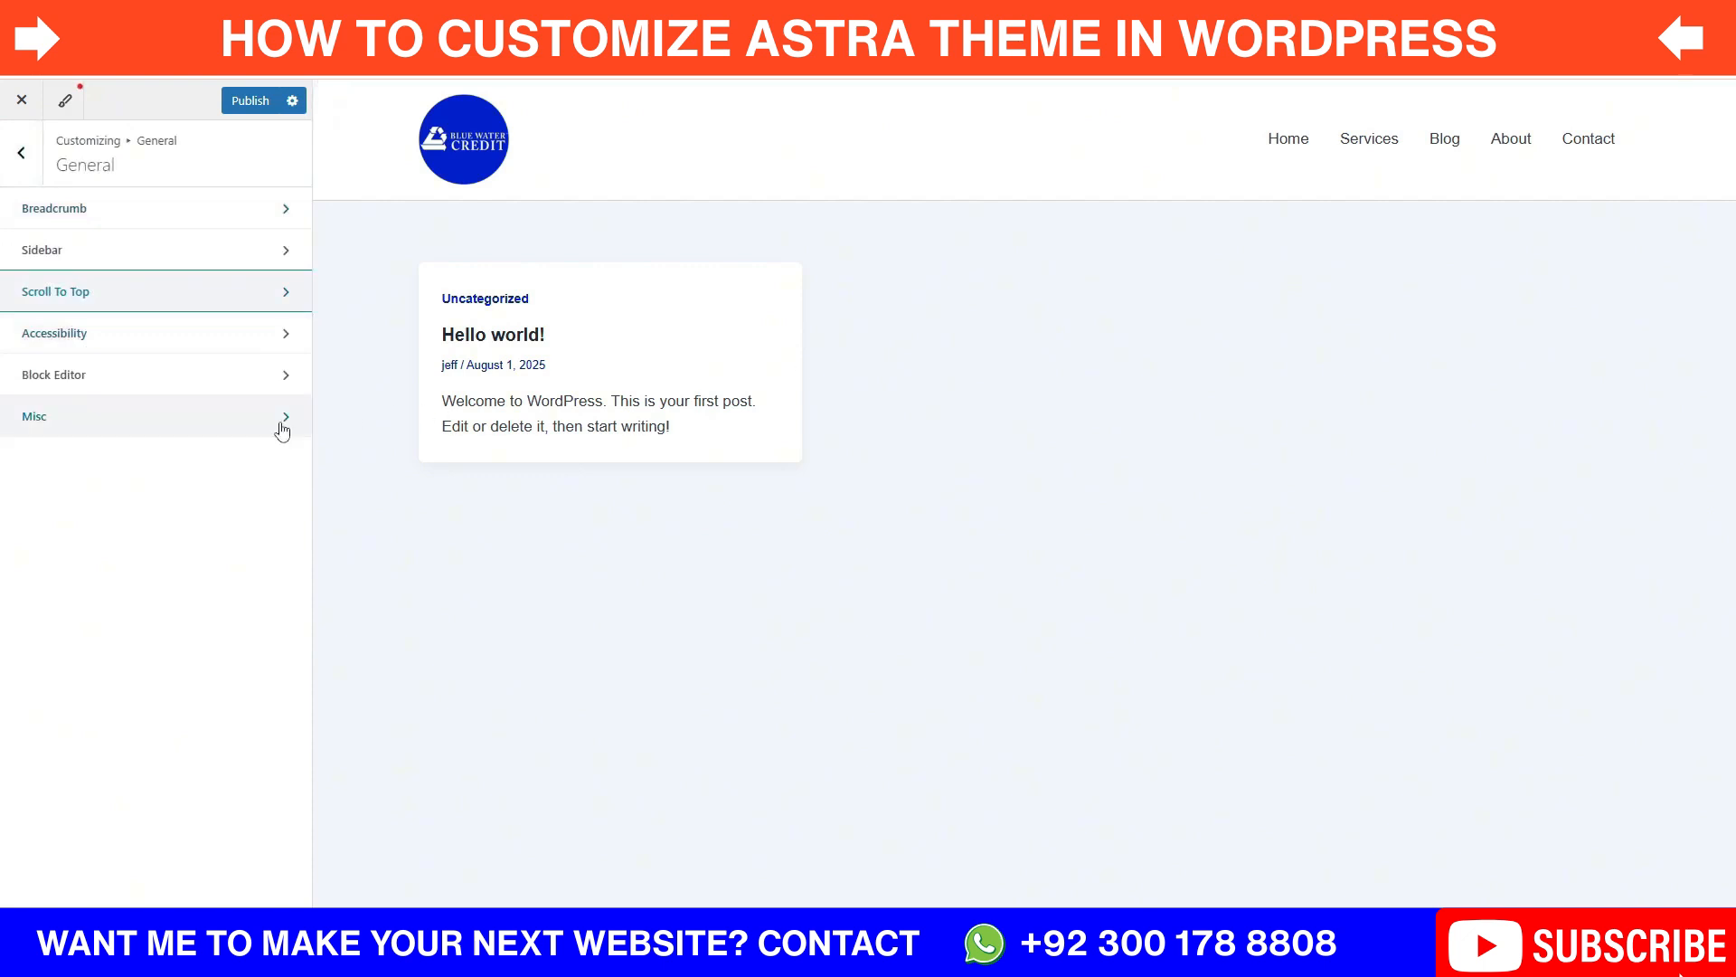
click(155, 346)
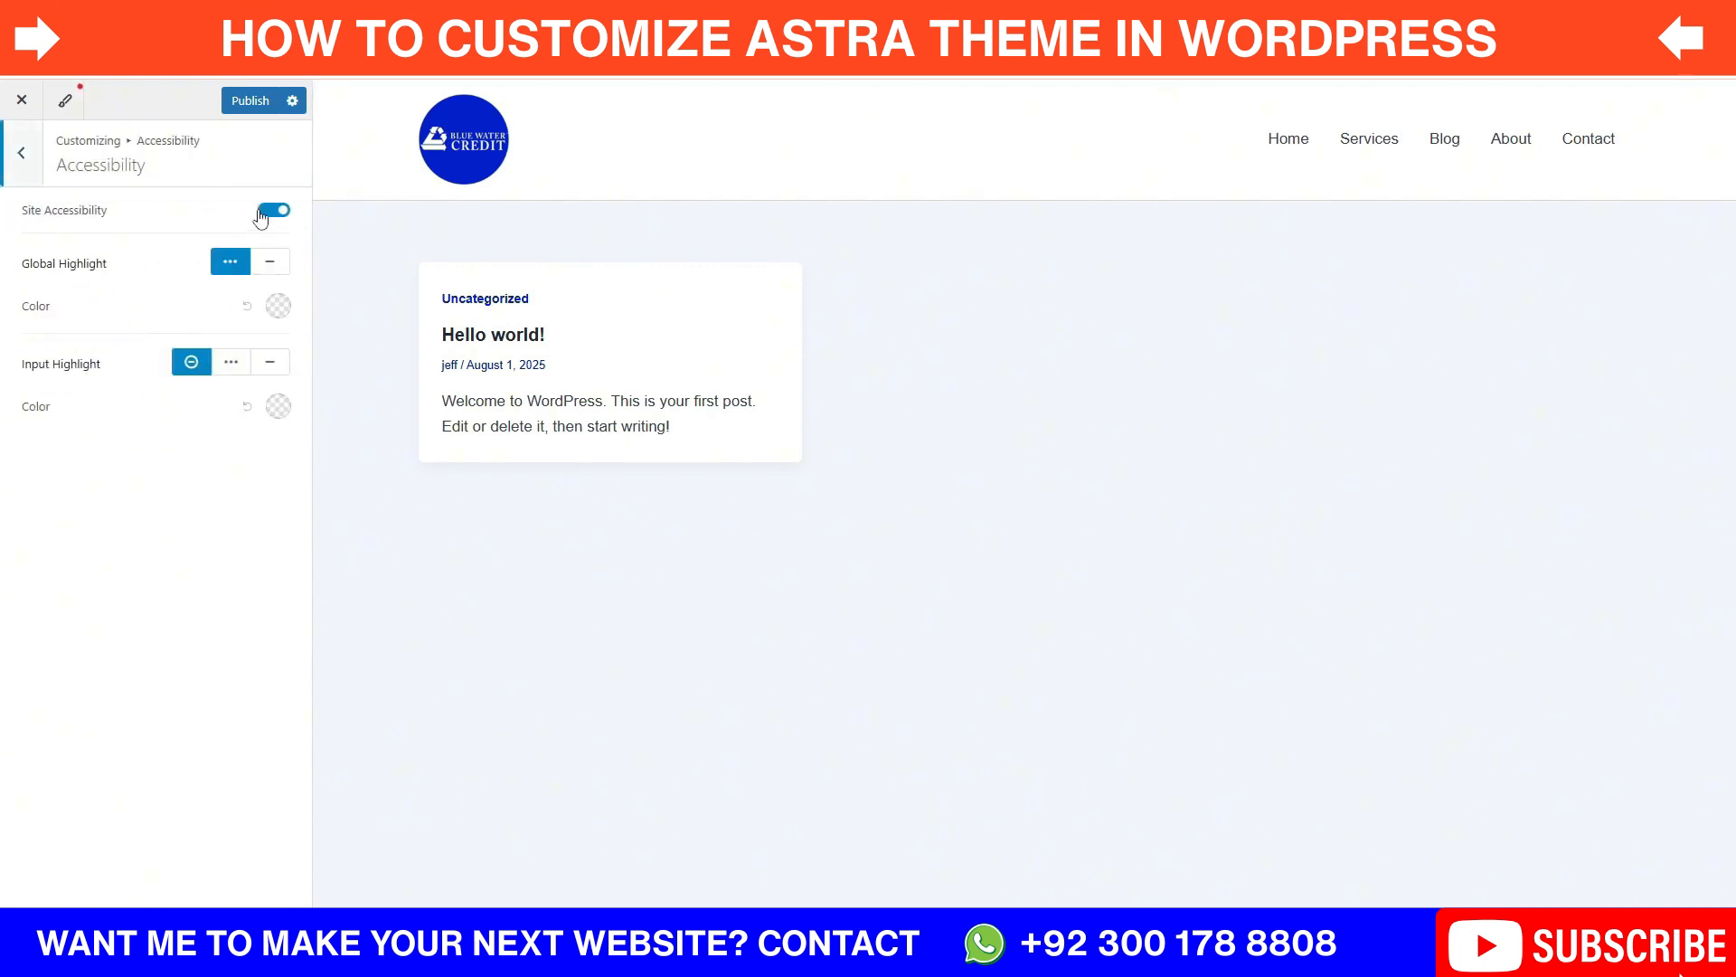
click(22, 154)
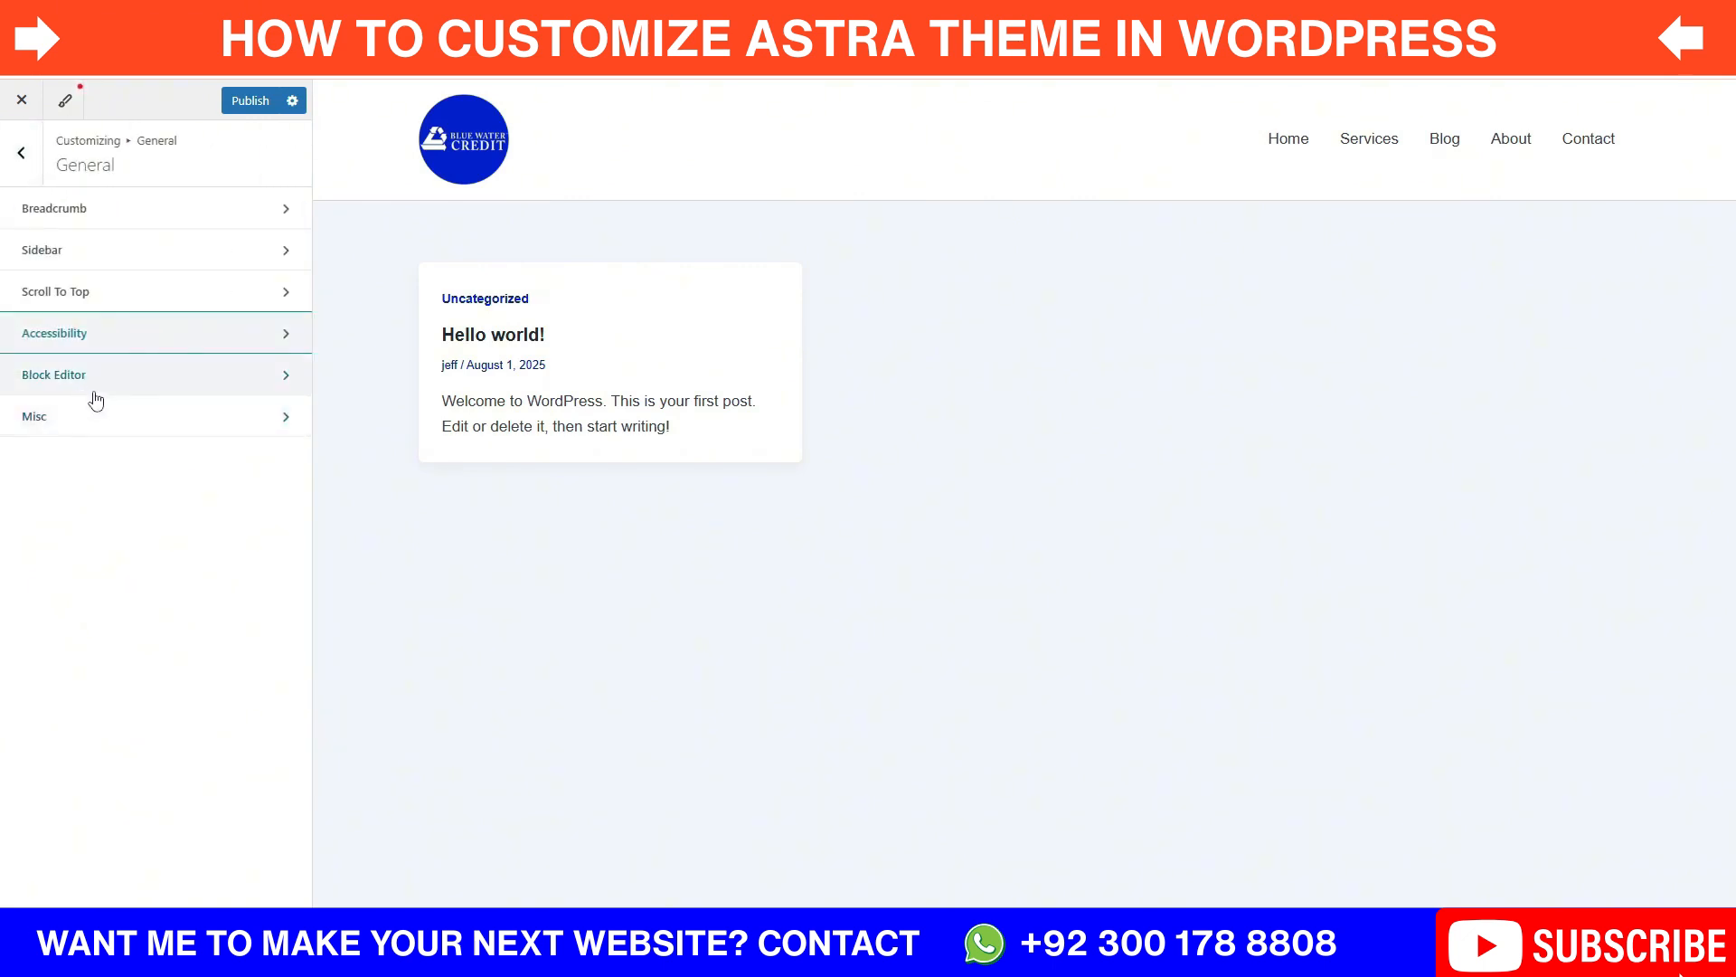
click(109, 423)
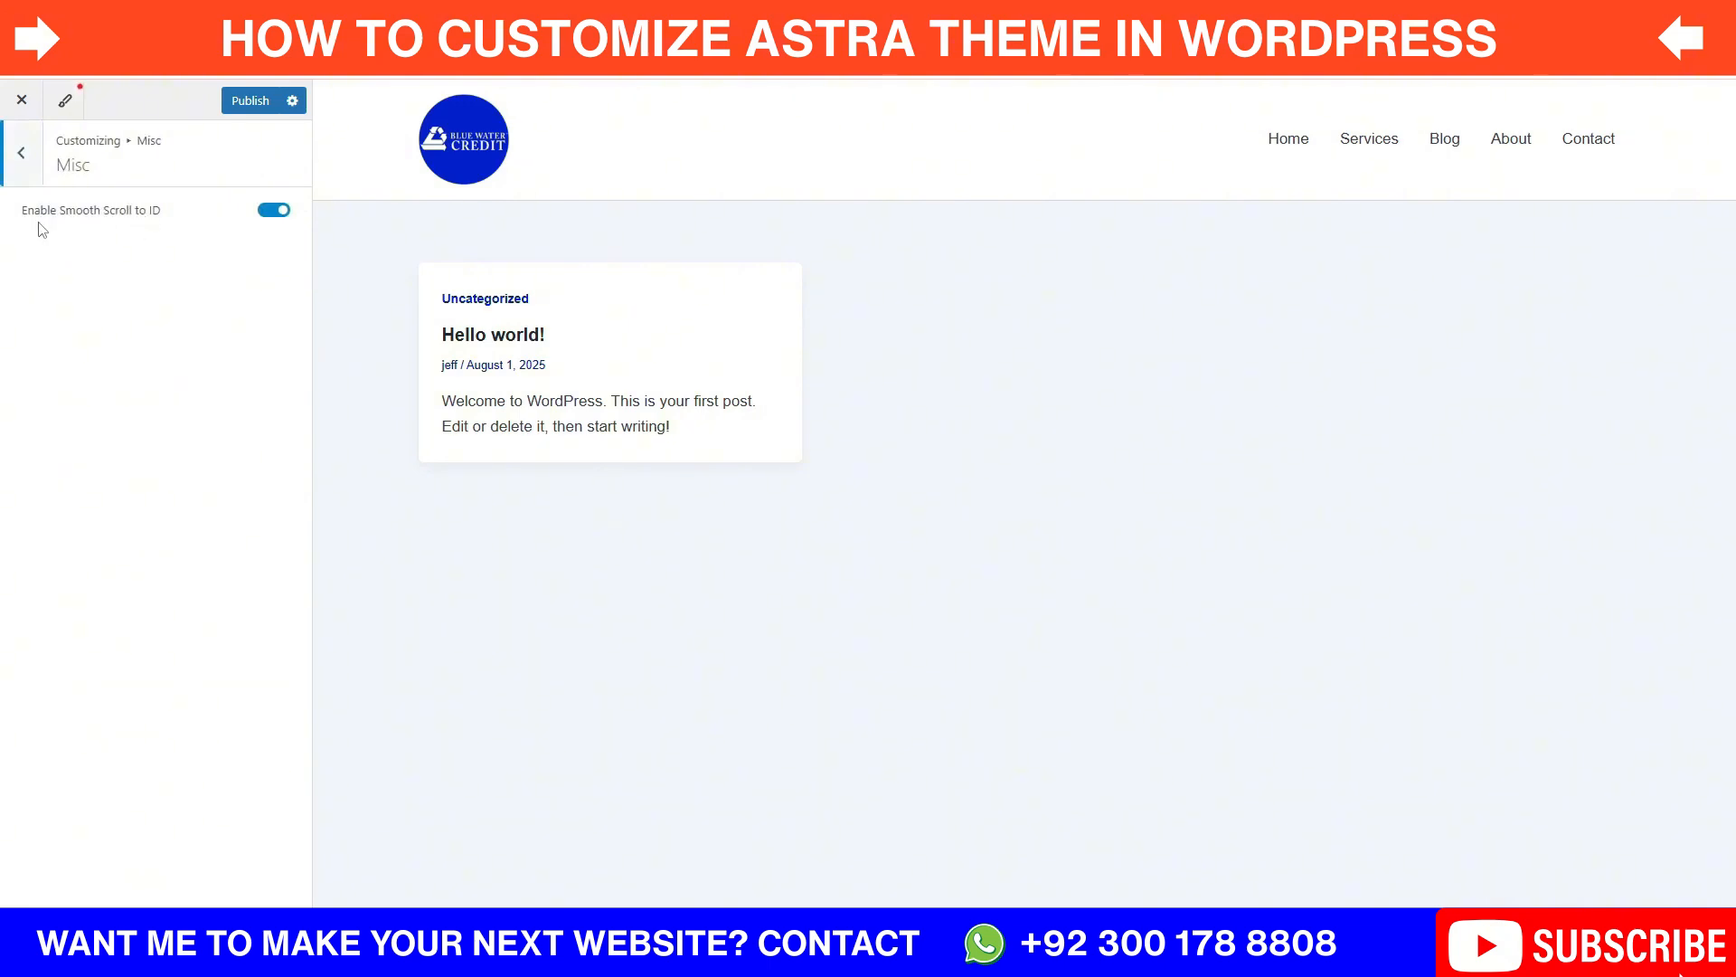
click(27, 165)
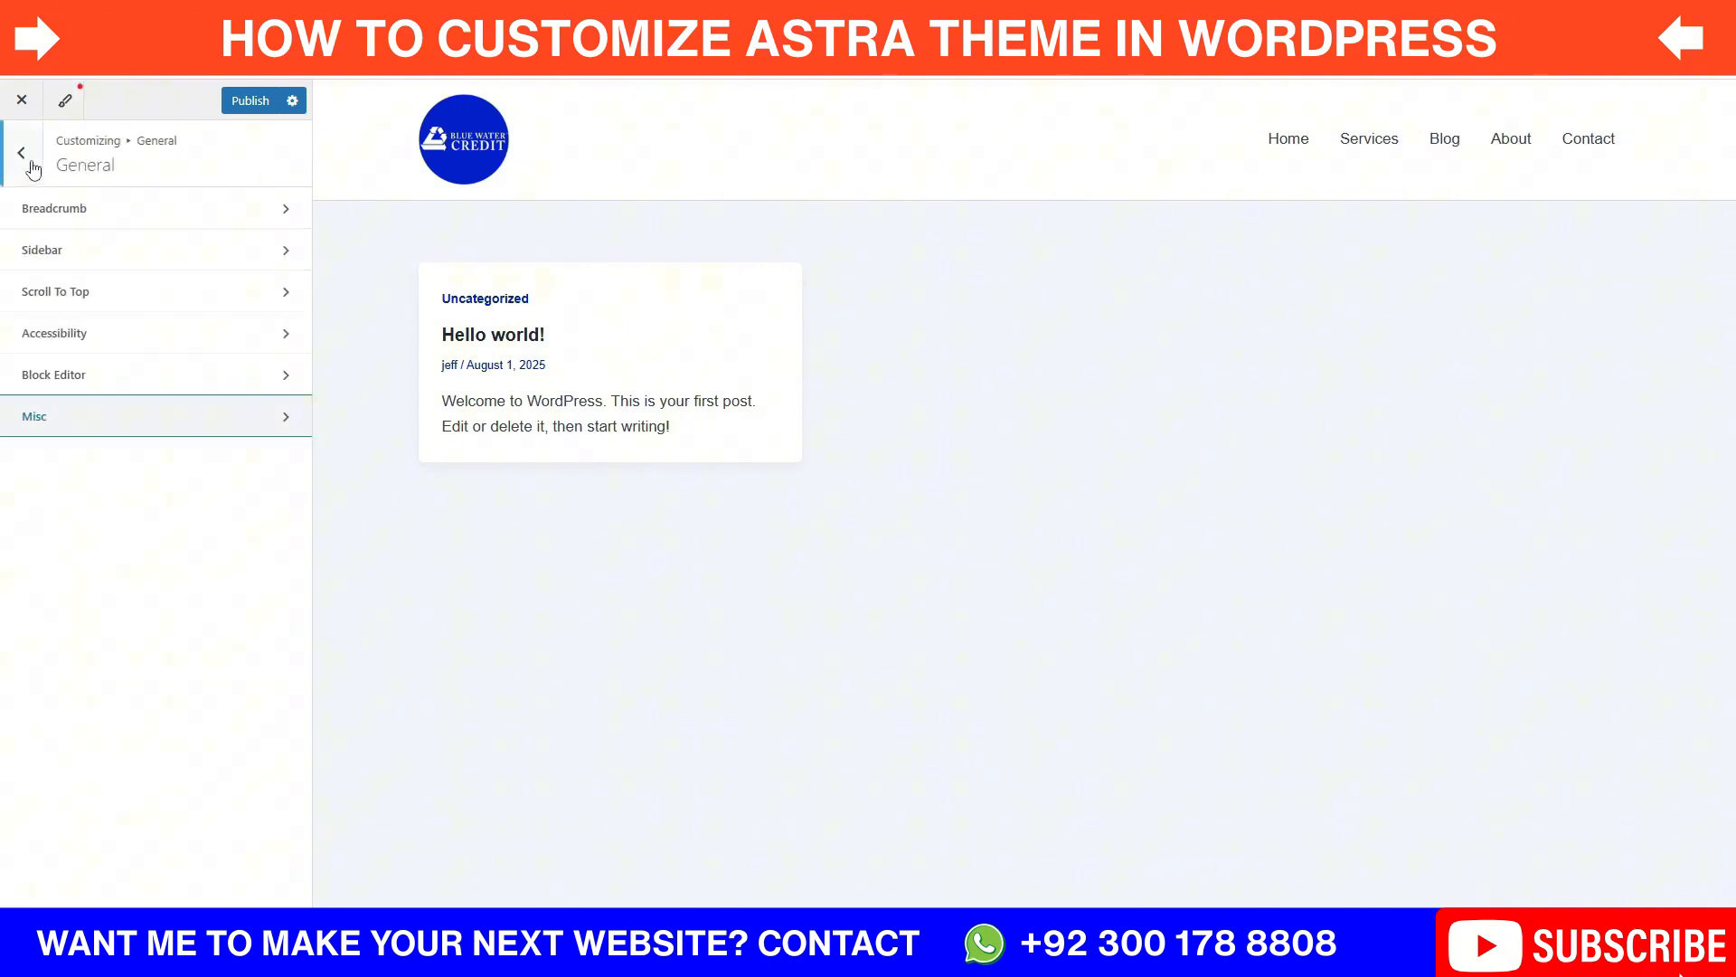
click(32, 168)
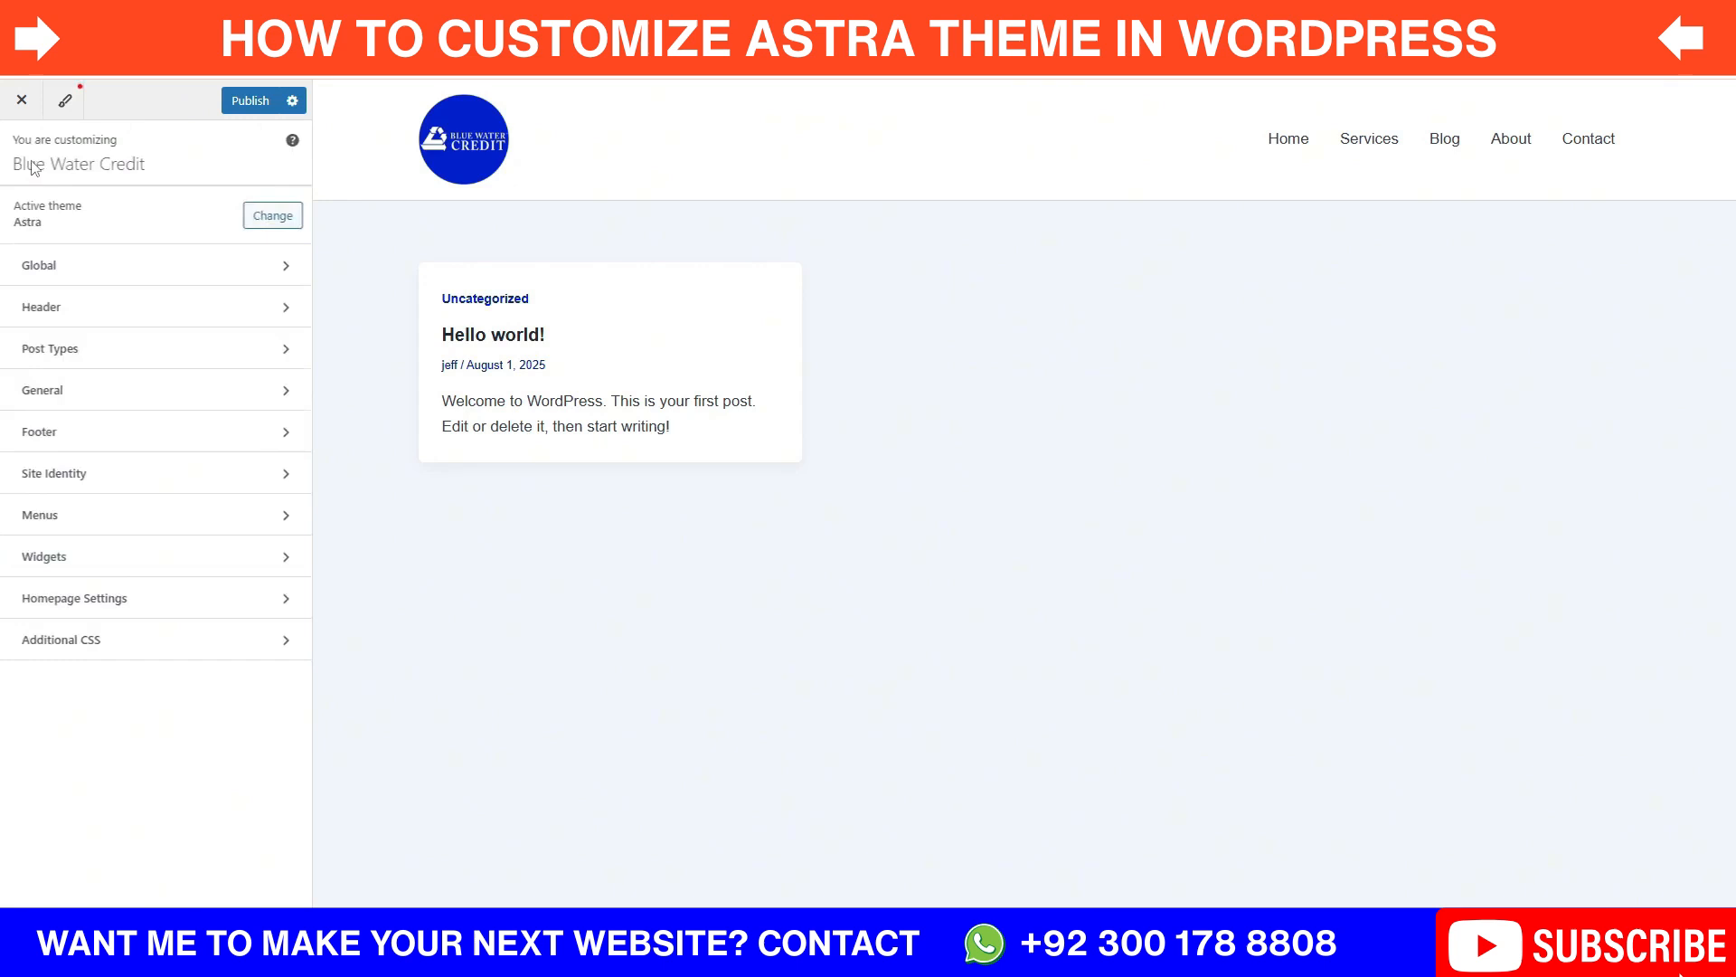
Step: Replace "Powered by [theme_author]" in the footer's copyright text with "All Rights Reserved"
click(84, 440)
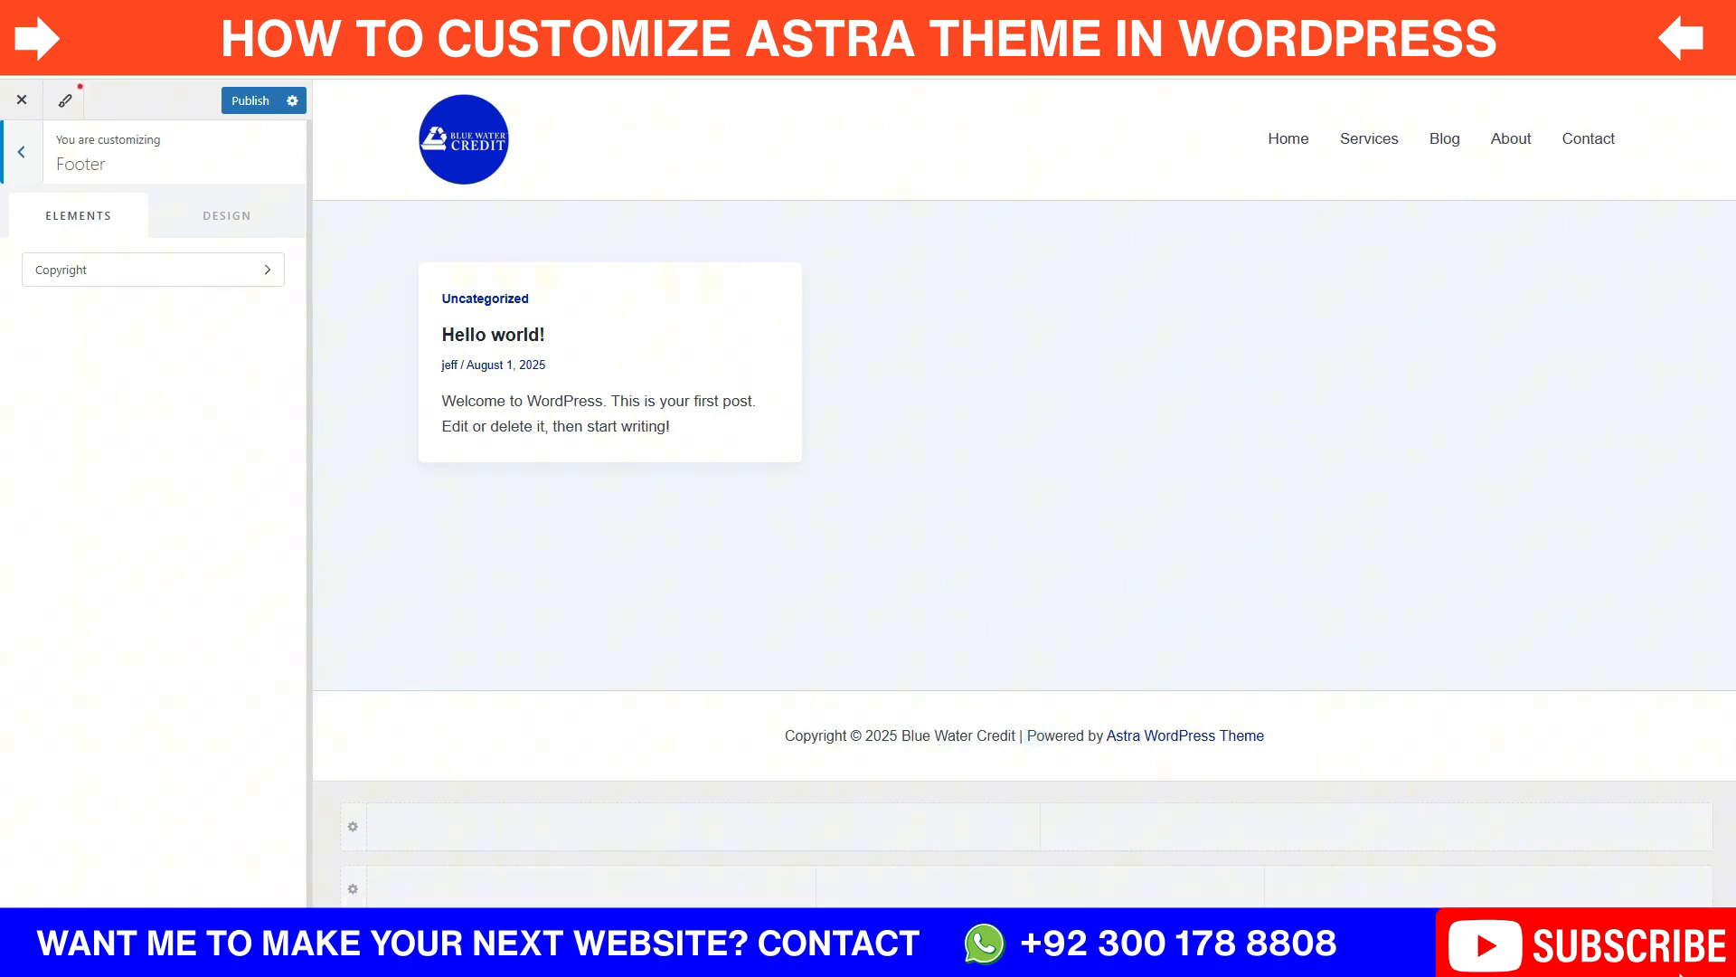
click(128, 281)
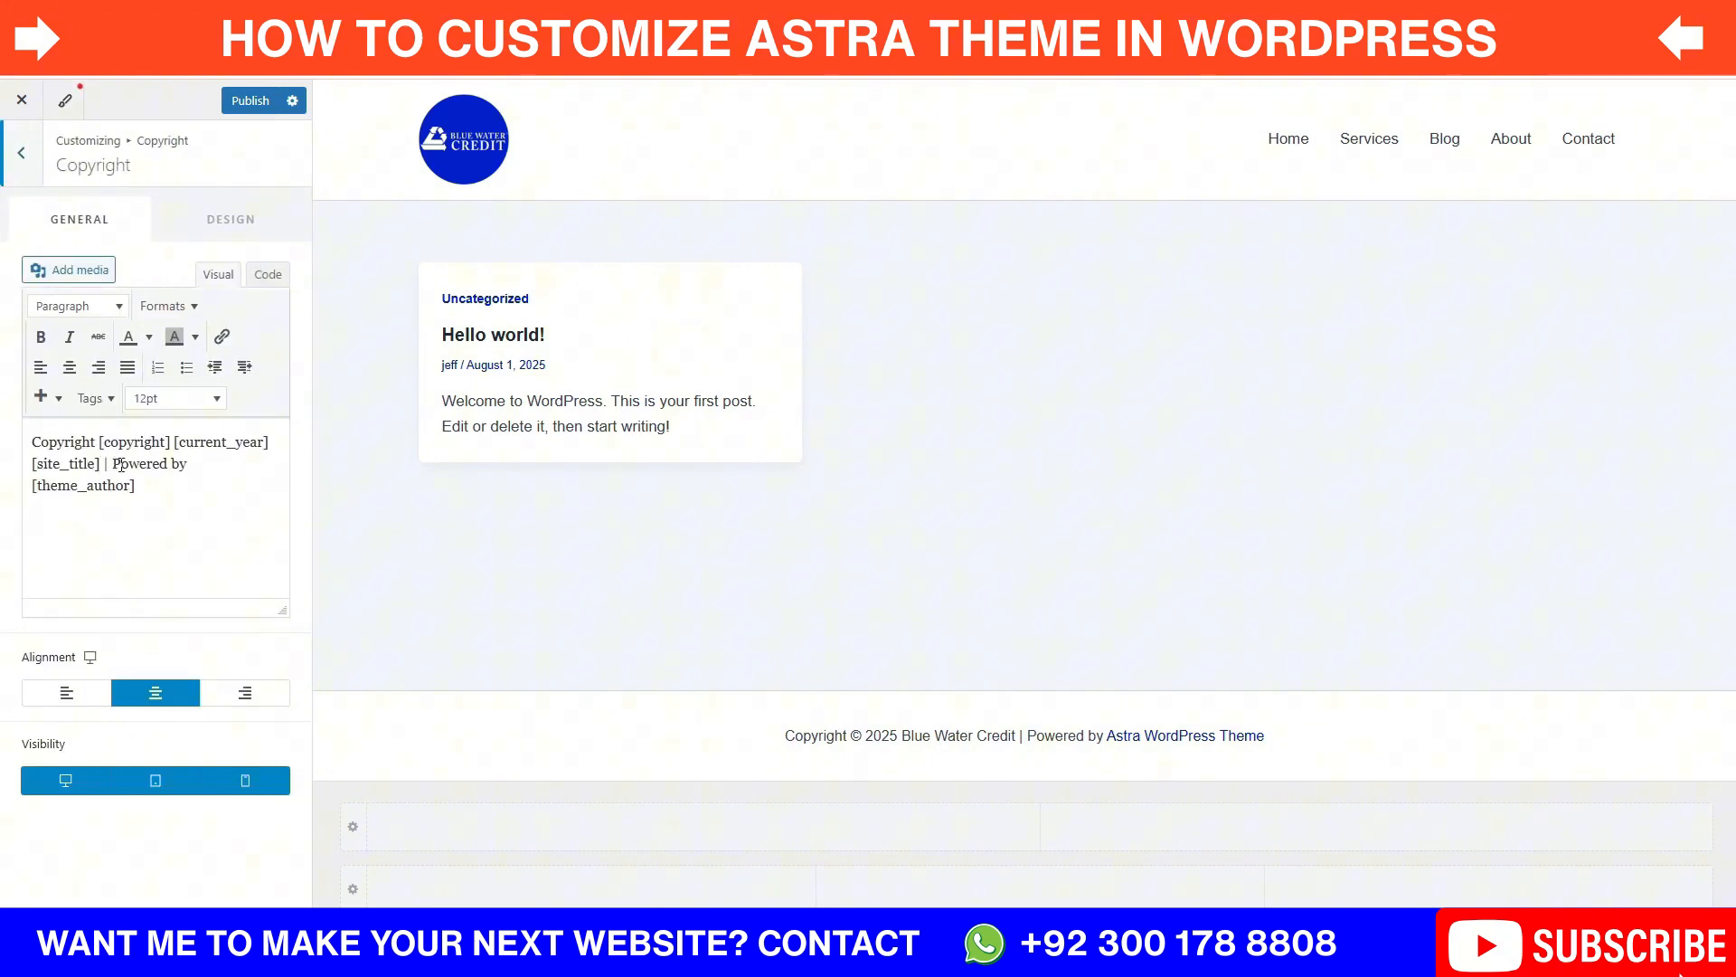
drag(118, 464, 147, 485)
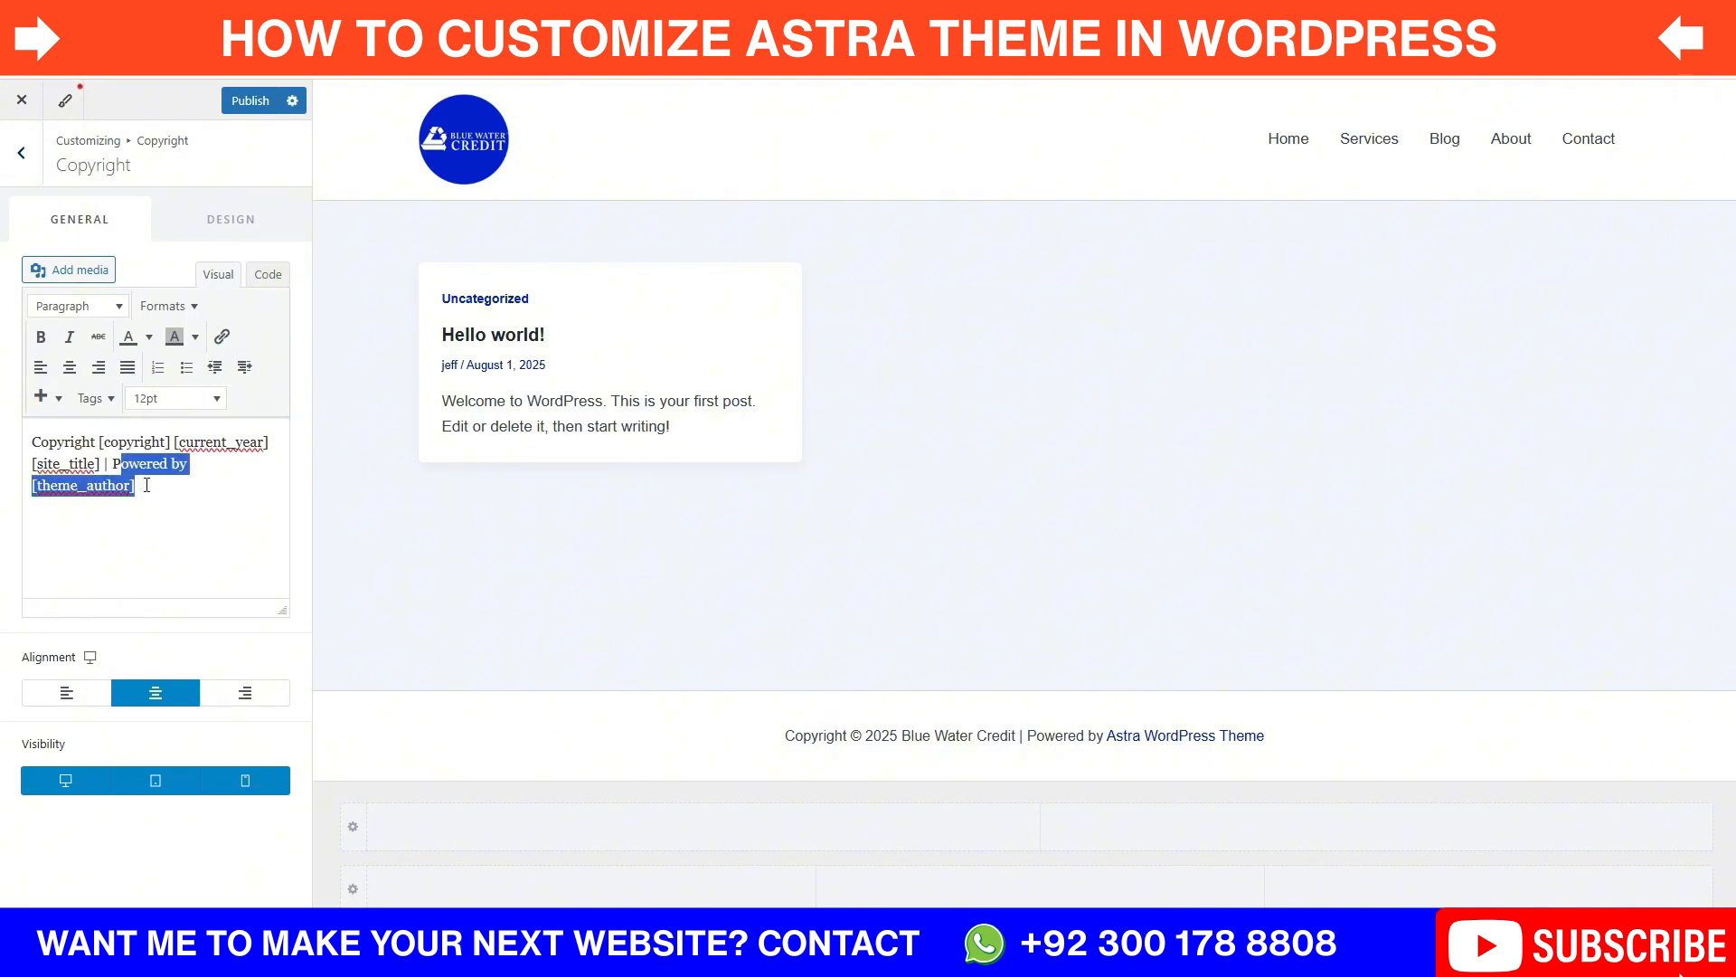
key(BackSpace)
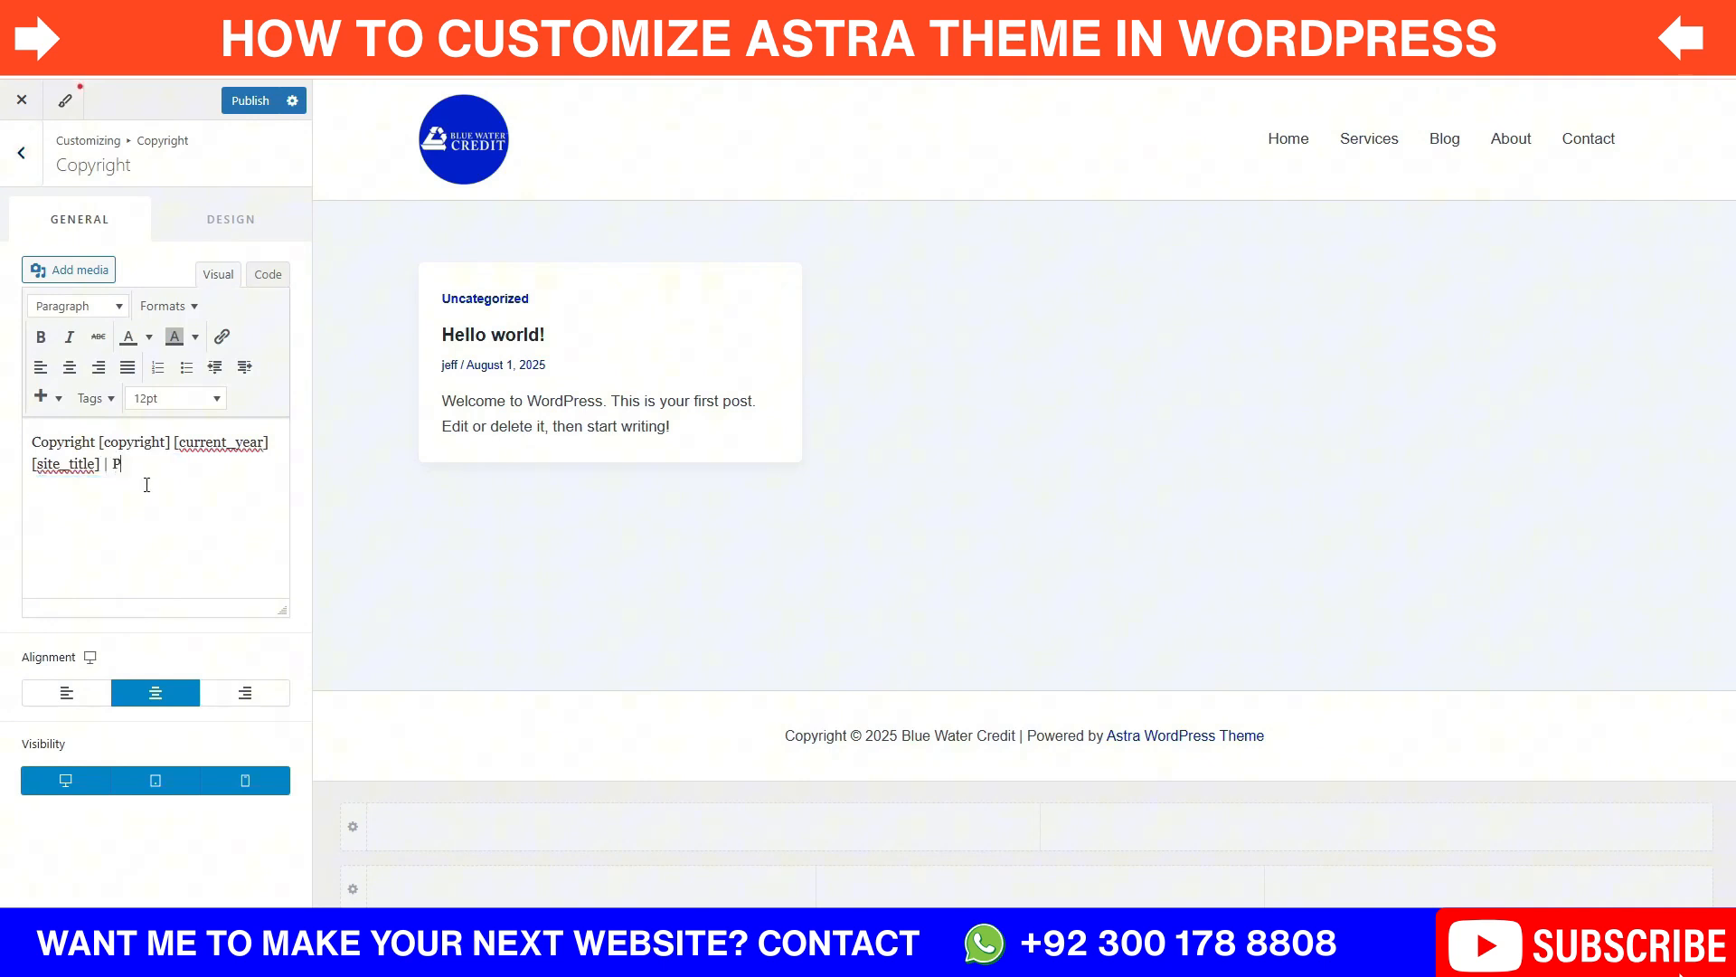
text(All Ri)
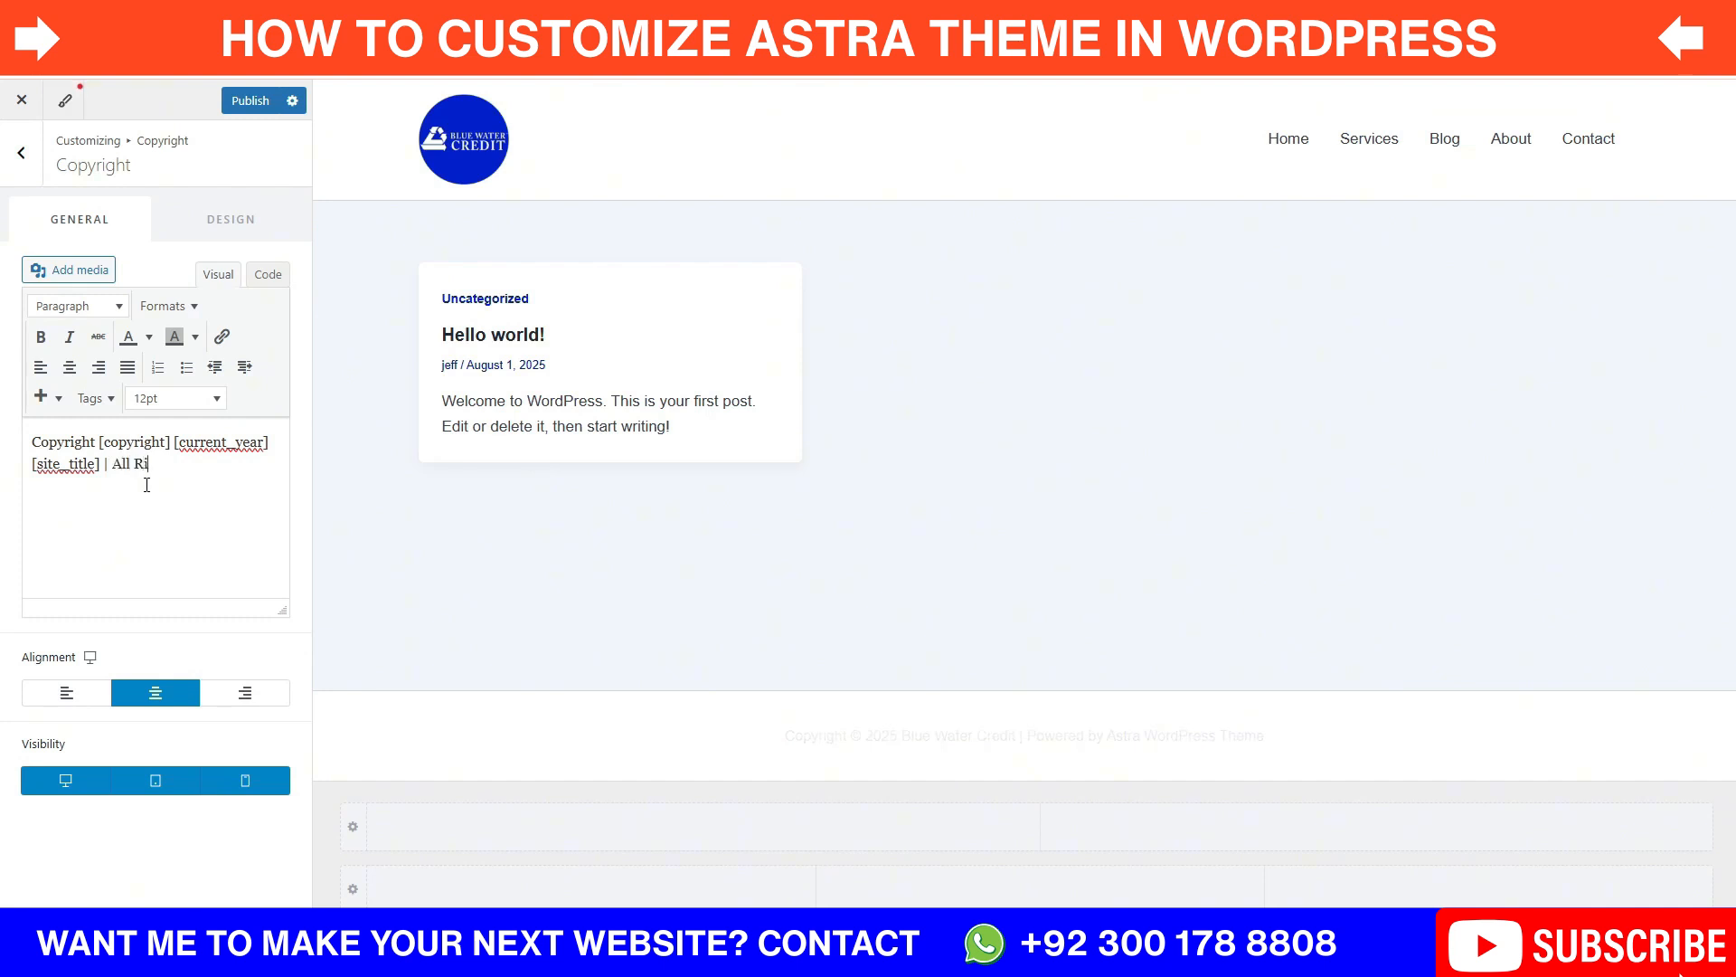
text(ghts Reserved)
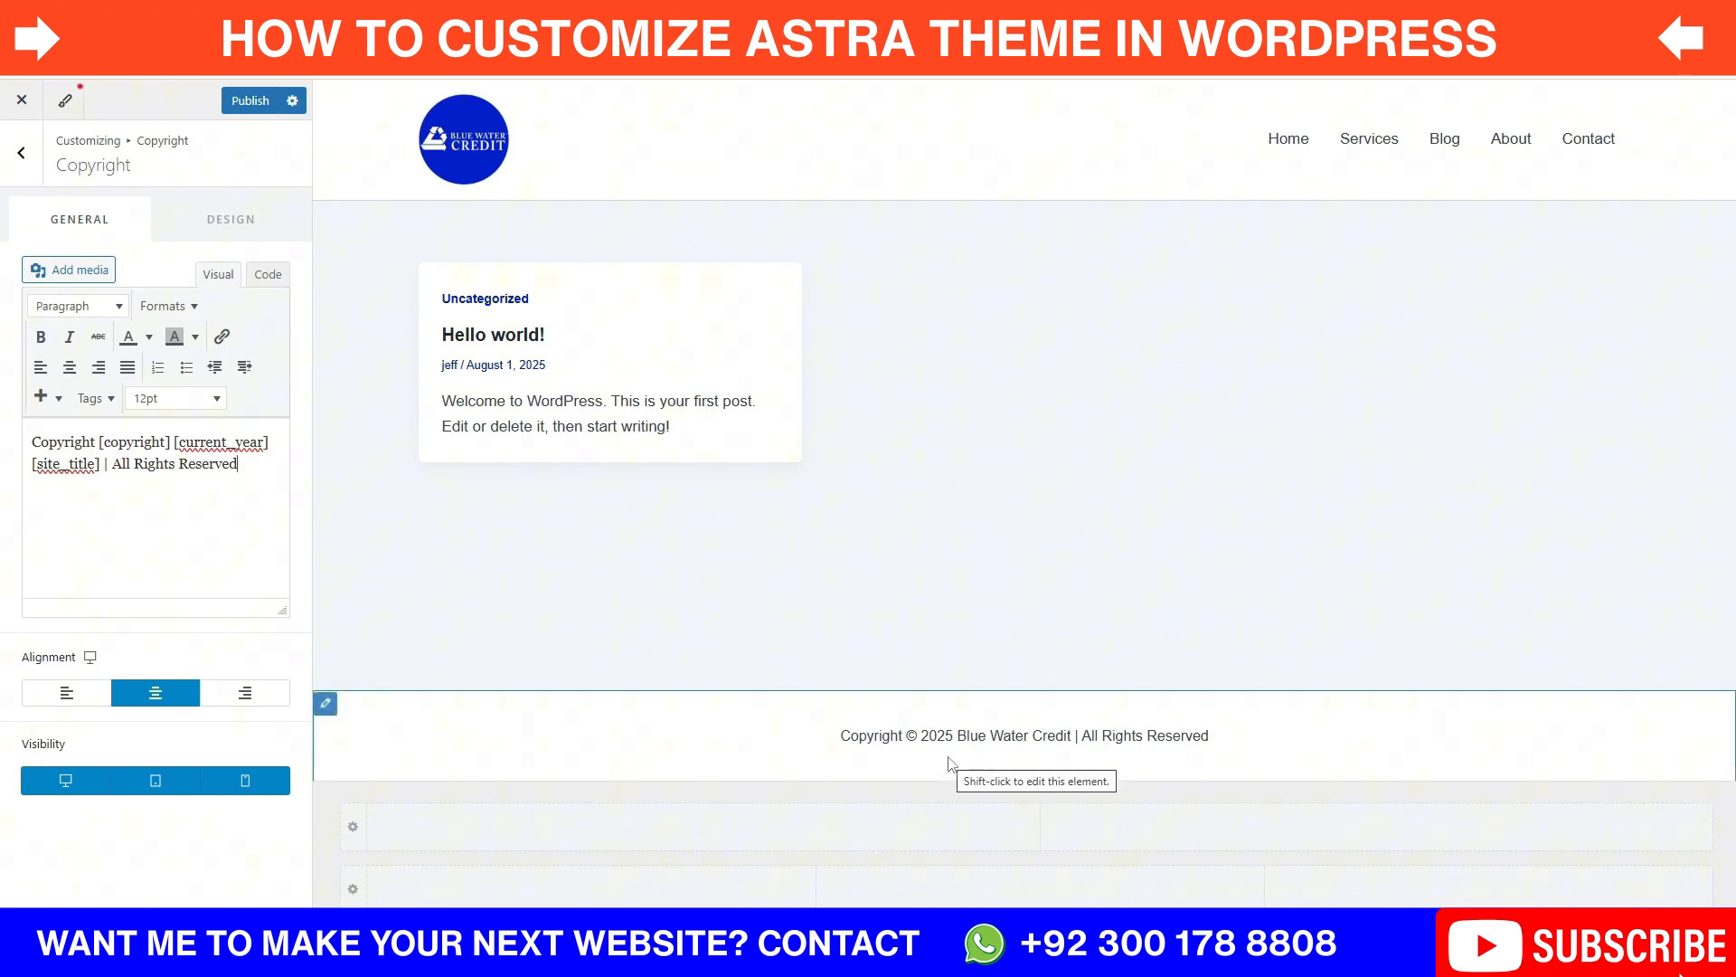
Step: Review the copyright's text color, font size and margin options, and return to the footer settings
click(226, 224)
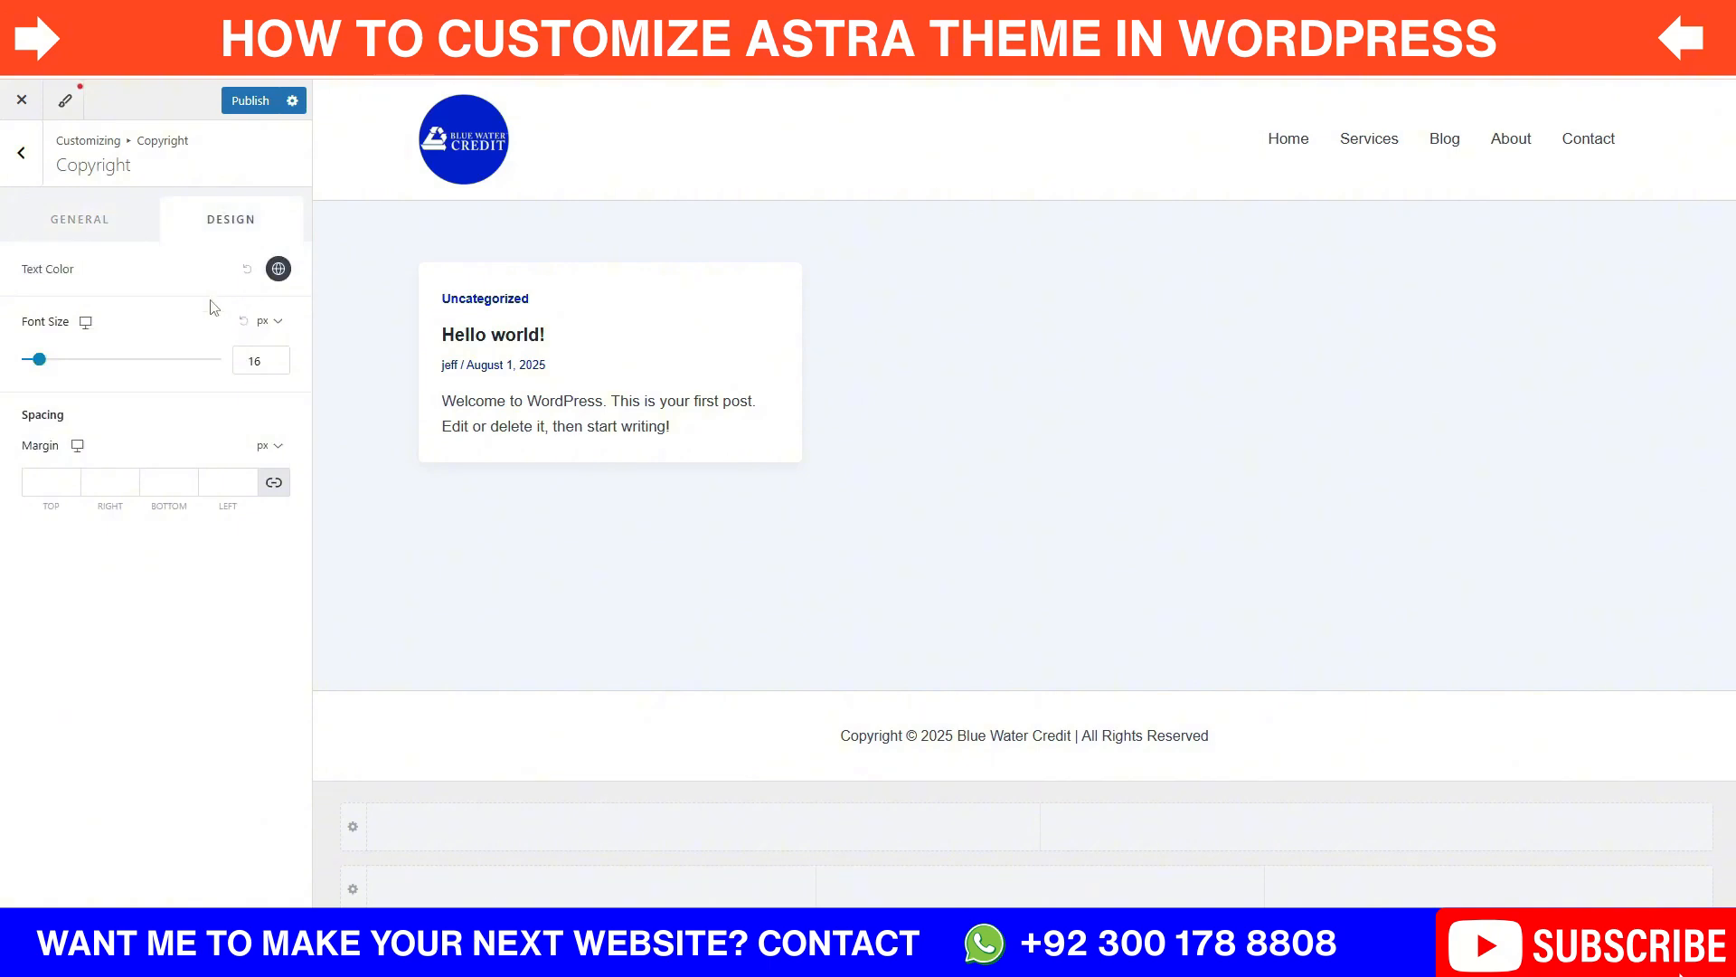
click(261, 362)
click(20, 154)
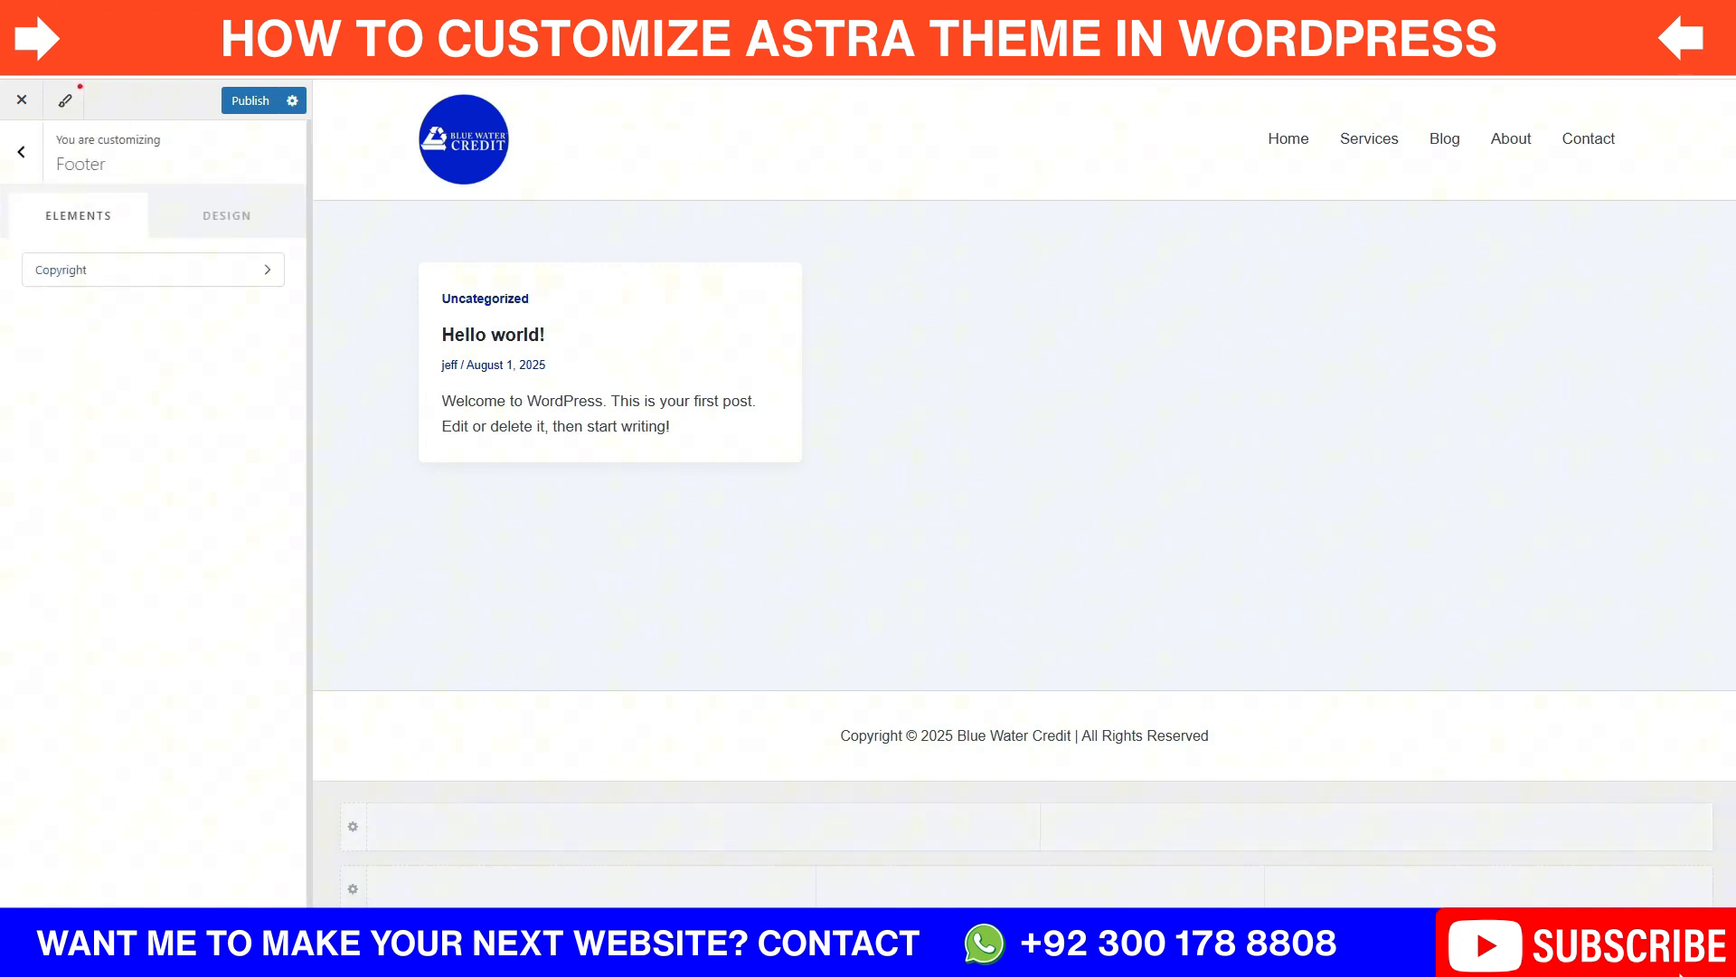
Step: Set the Below Footer row to 2 columns, using the layout with a narrow first column and a wide second column
click(353, 951)
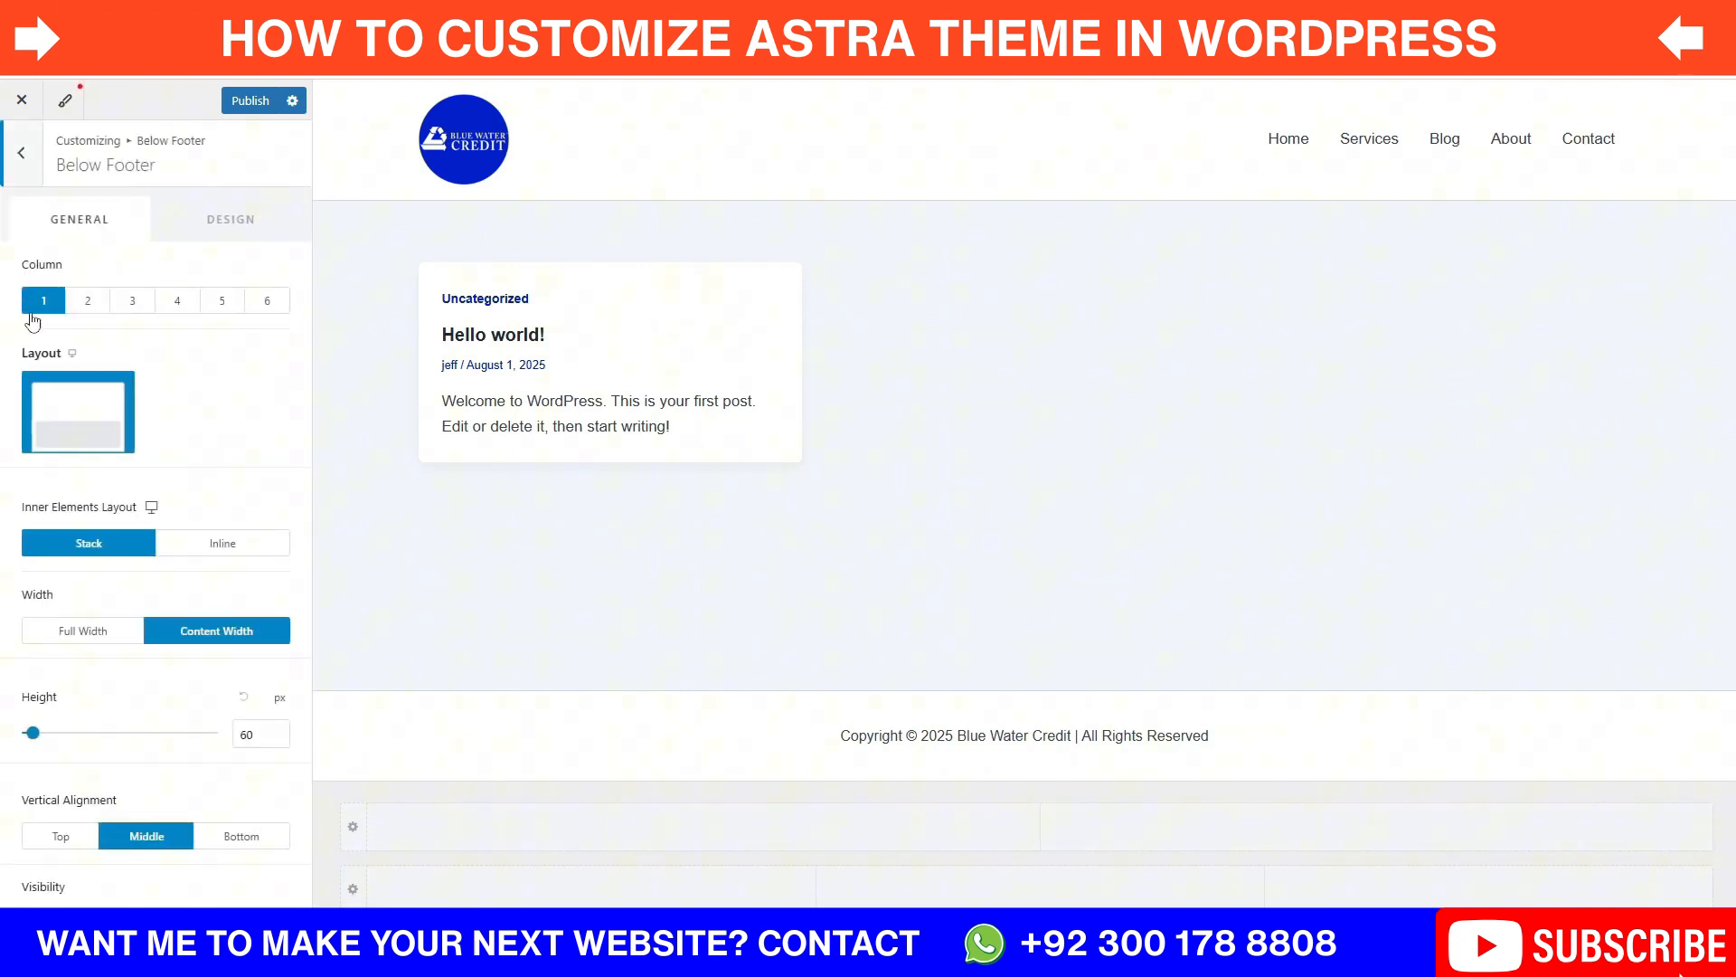
click(90, 315)
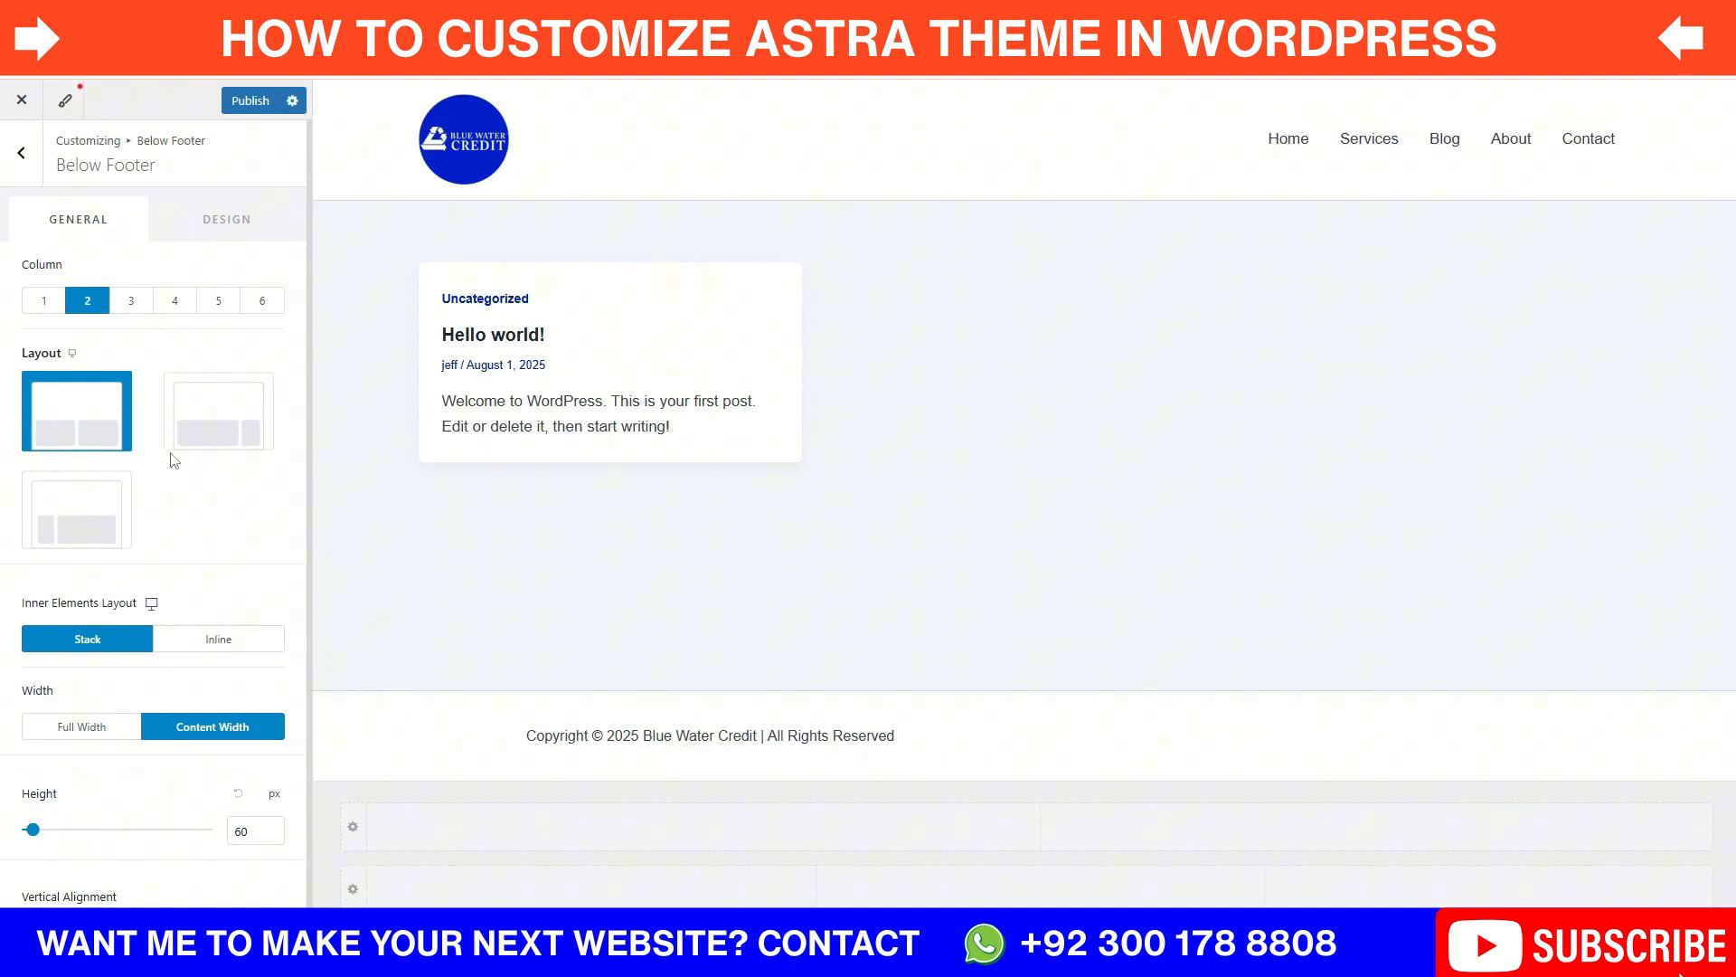
click(204, 432)
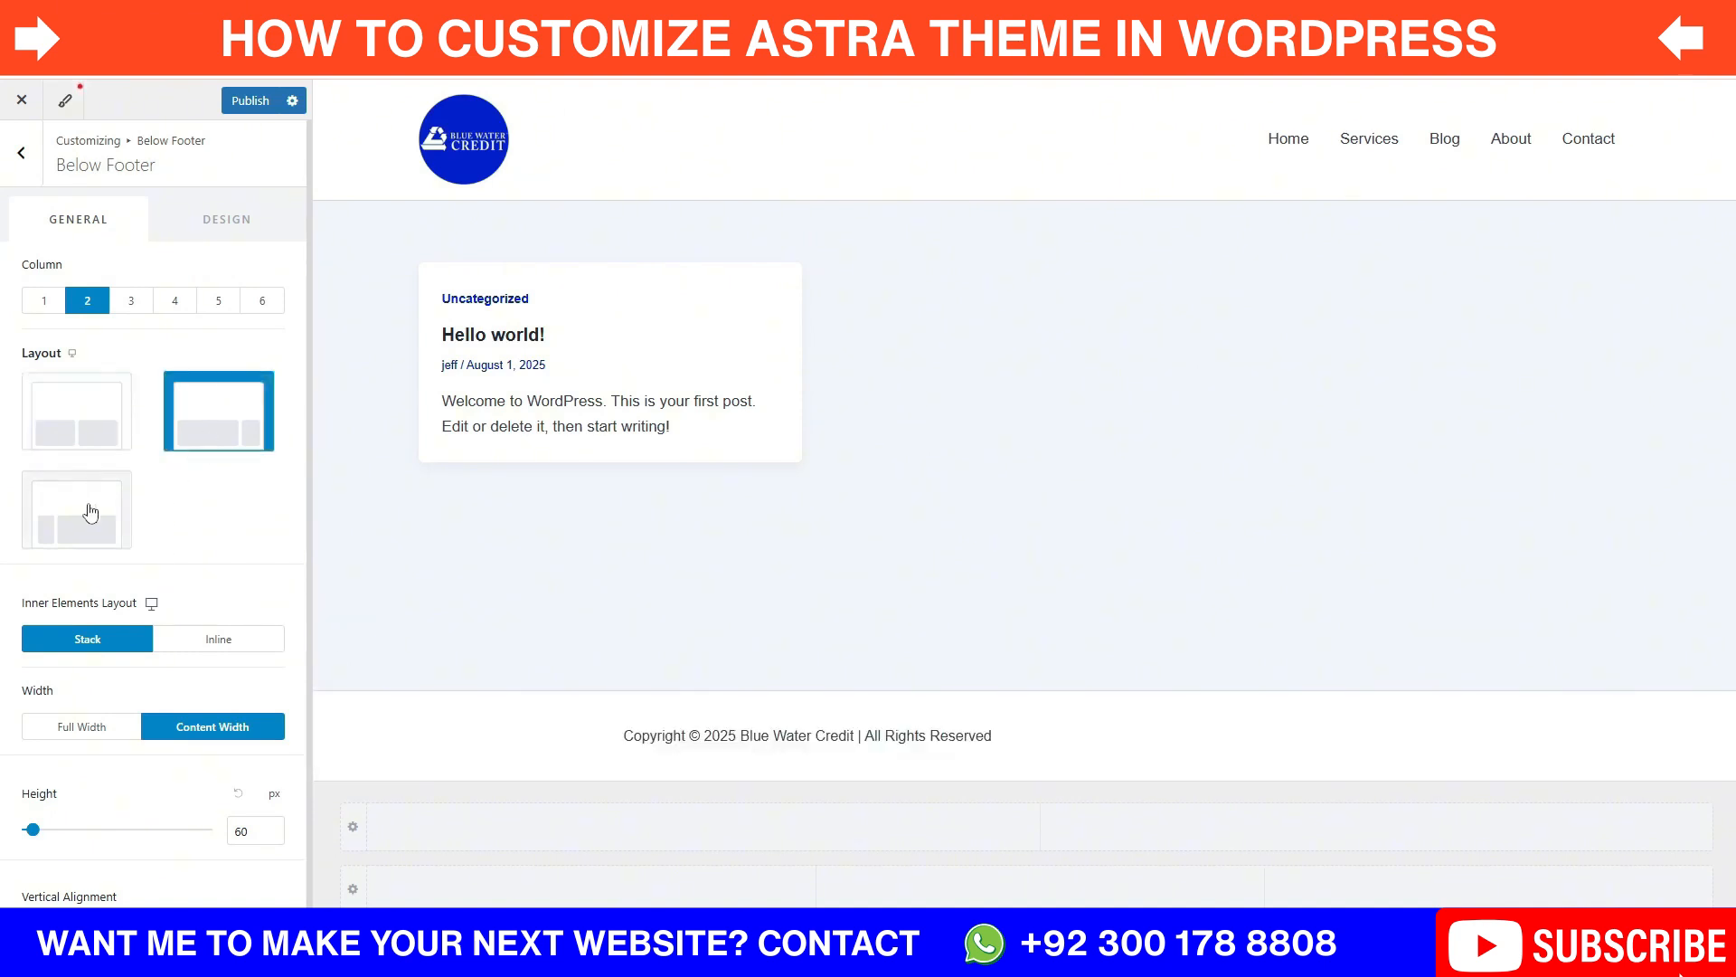
click(90, 513)
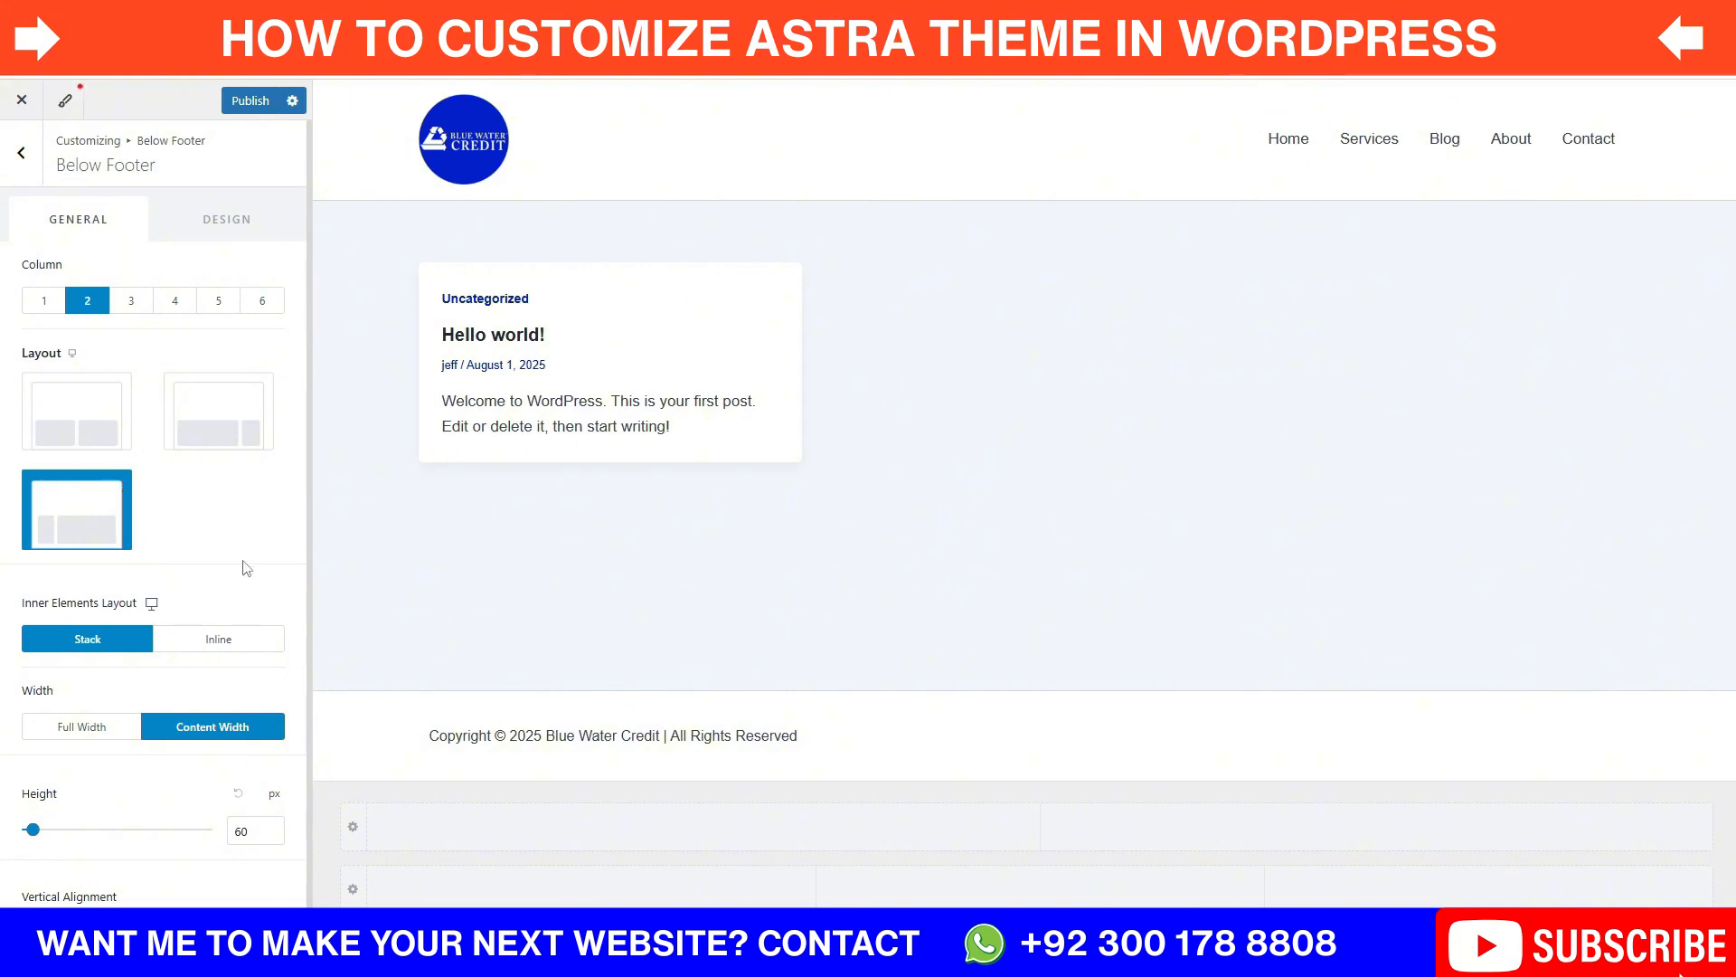
Step: Open the Below Footer row's height value for editing
scroll(244, 568, down, 1)
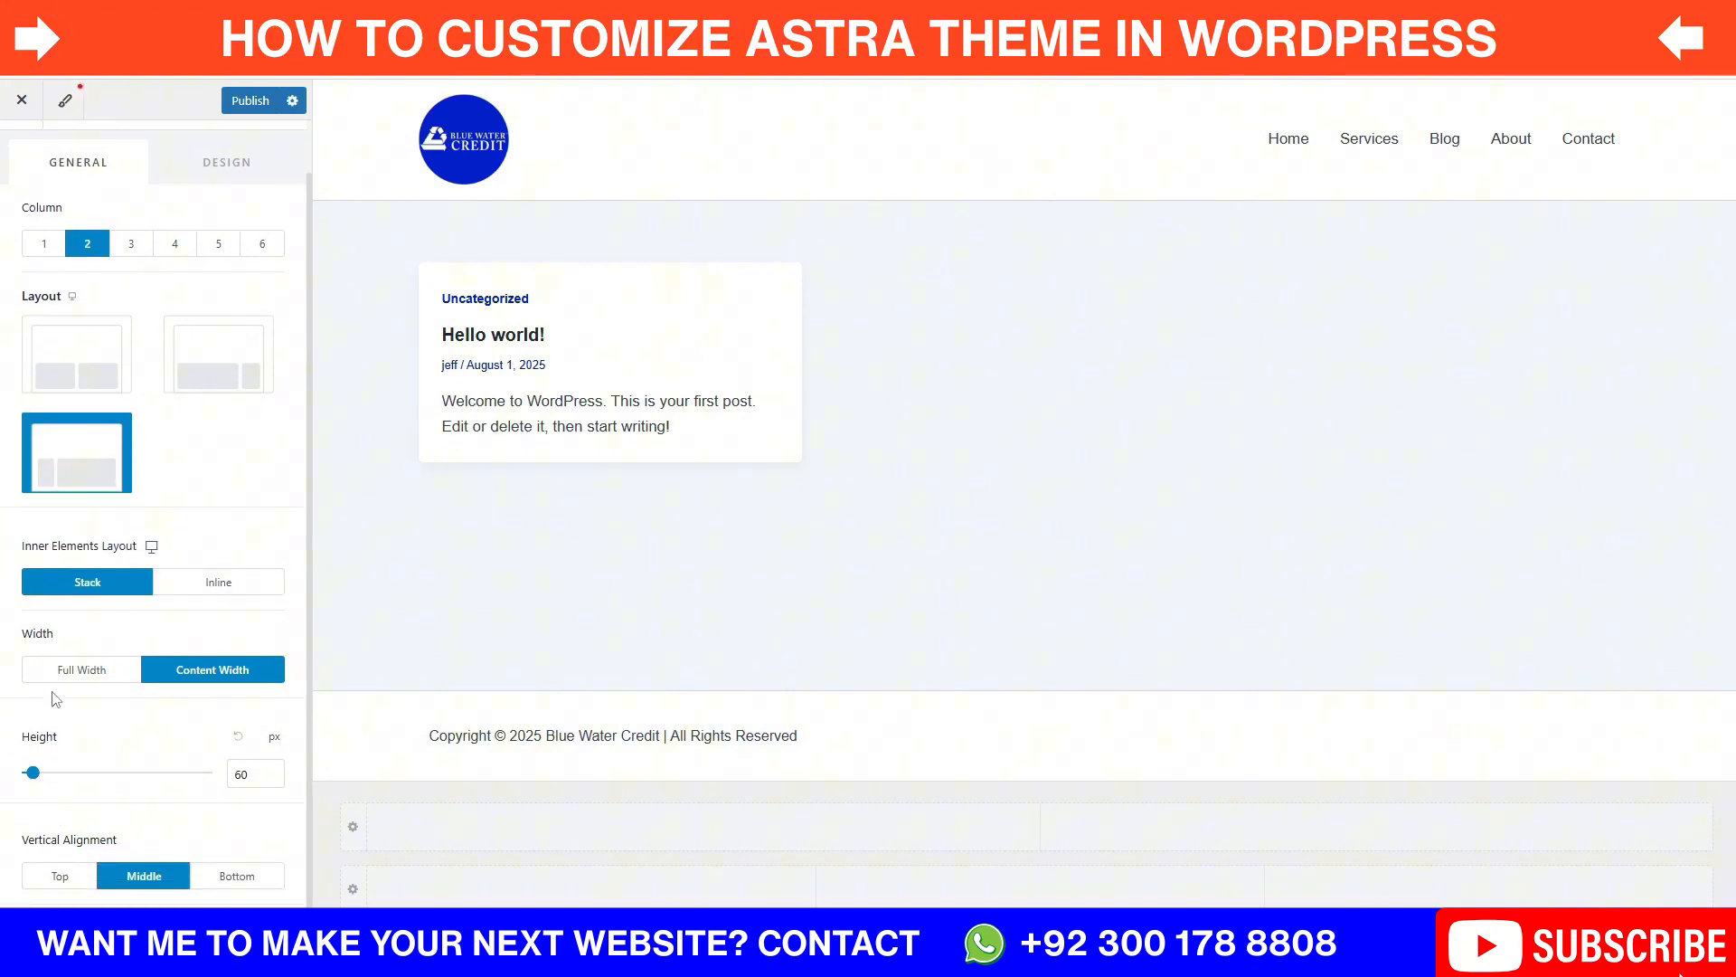
drag(240, 767, 232, 768)
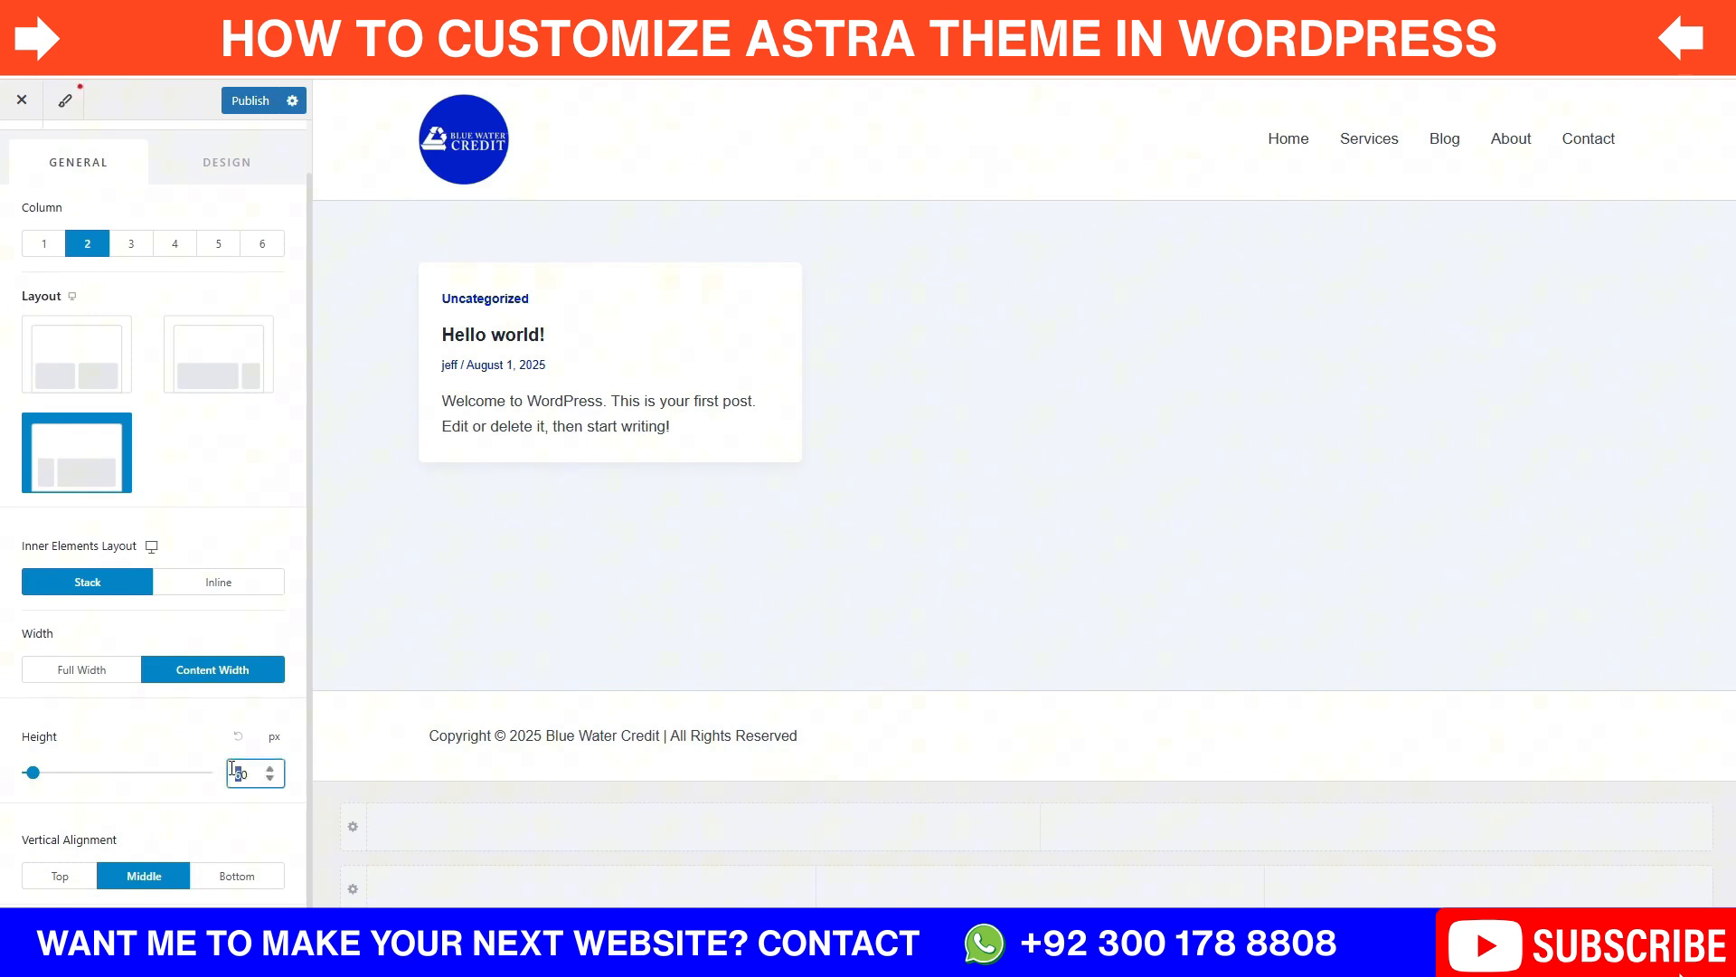